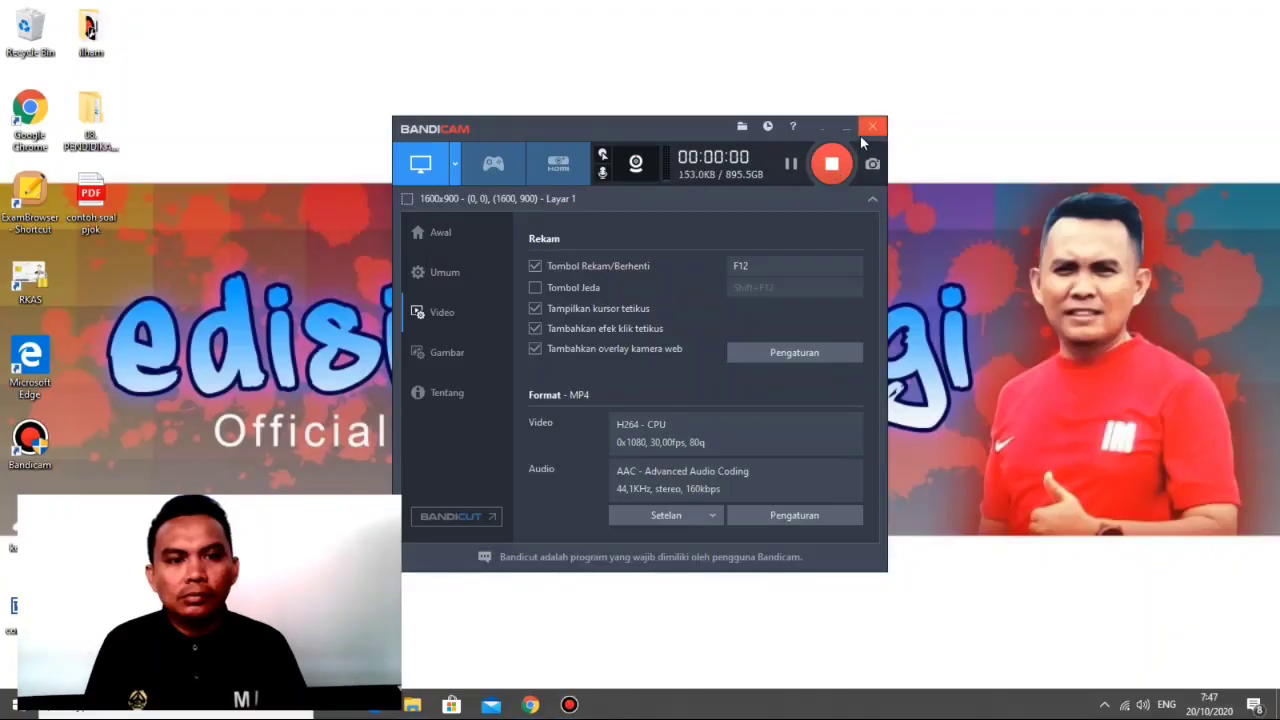
{"action": "left_click", "coordinate": [843, 138]}
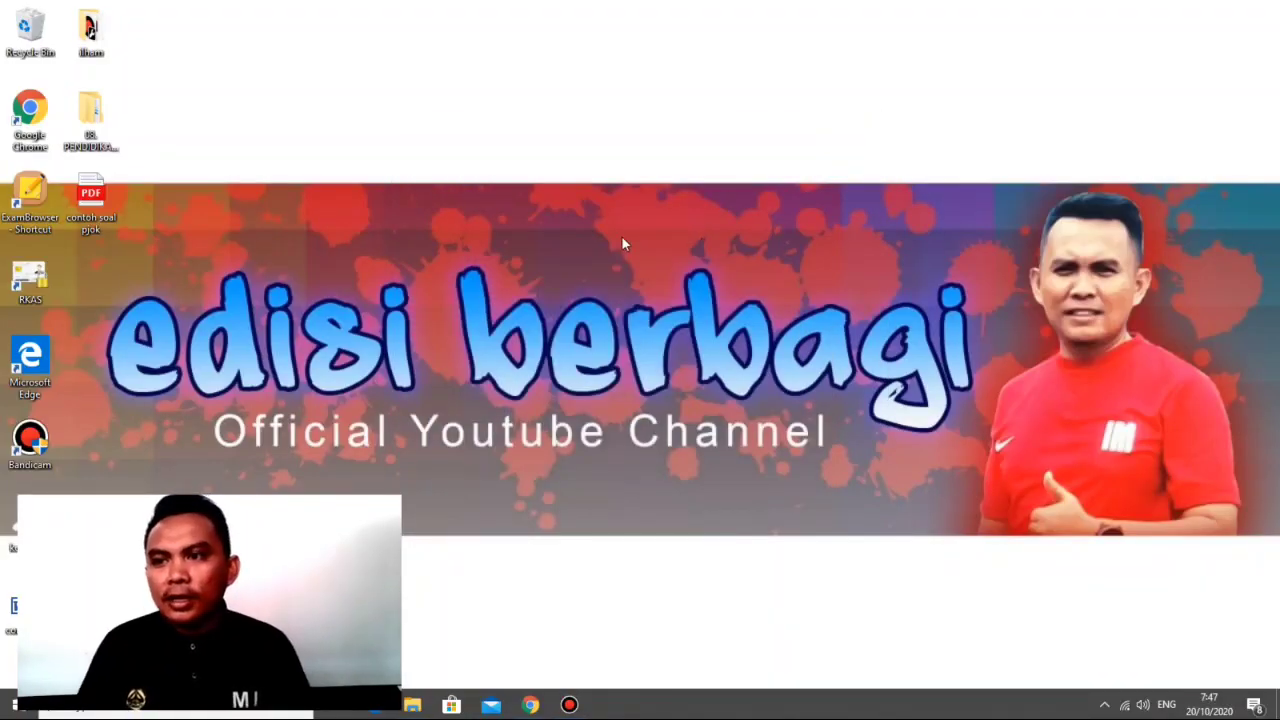
{"action": "right_click", "coordinate": [607, 153]}
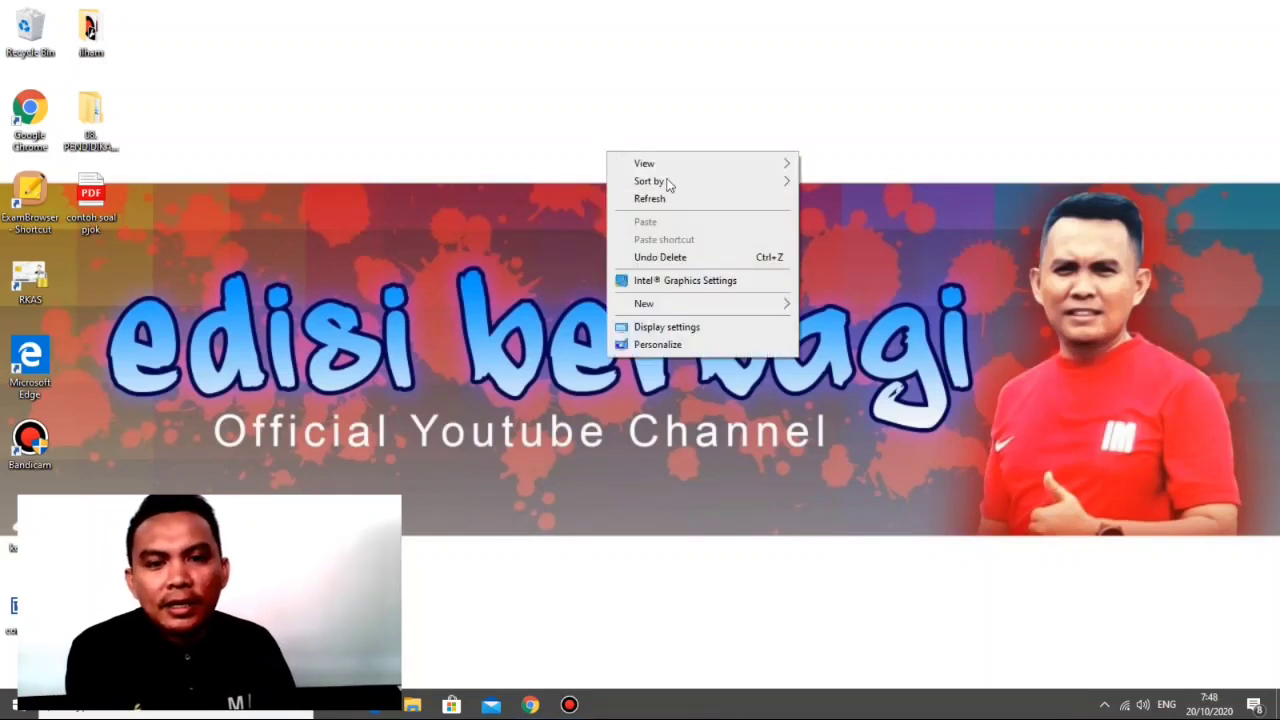
{"action": "left_click", "coordinate": [667, 203]}
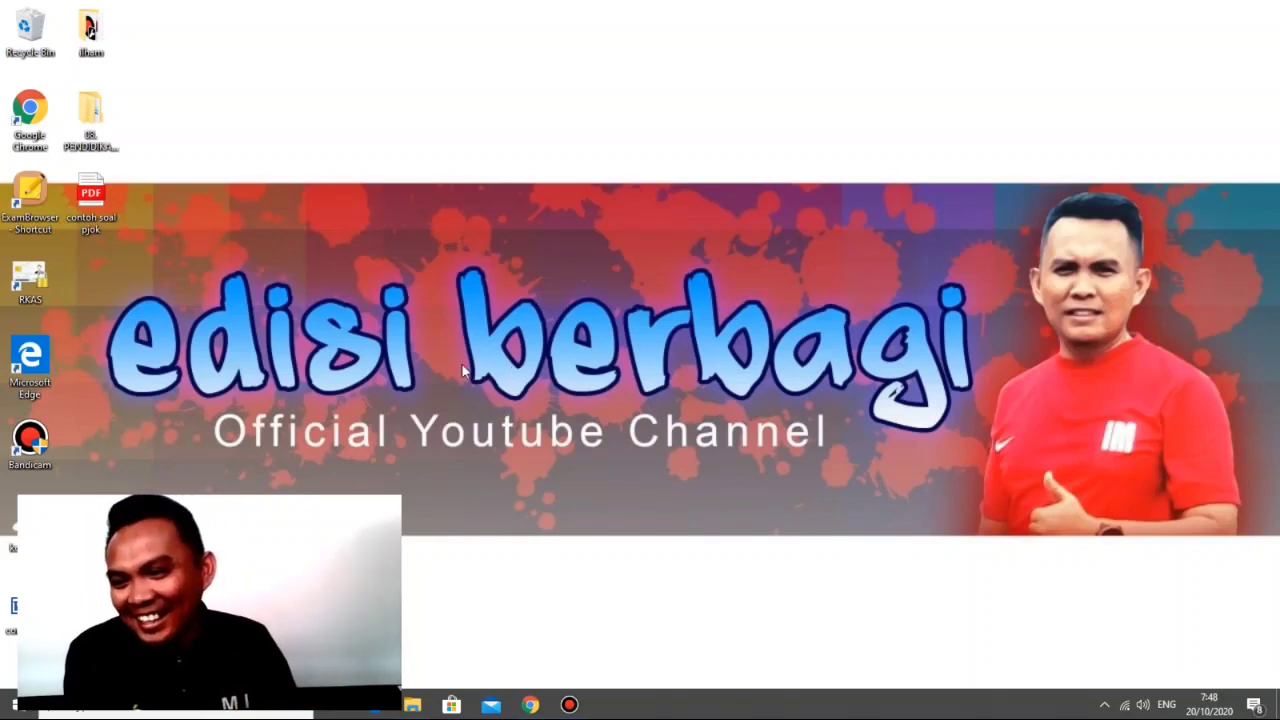
Step: Switch to Google Chrome, search Google for "kikiping" and open the Tentang KIKIPING - Kabupaten Pandeglang result
{"action": "left_click", "coordinate": [532, 705]}
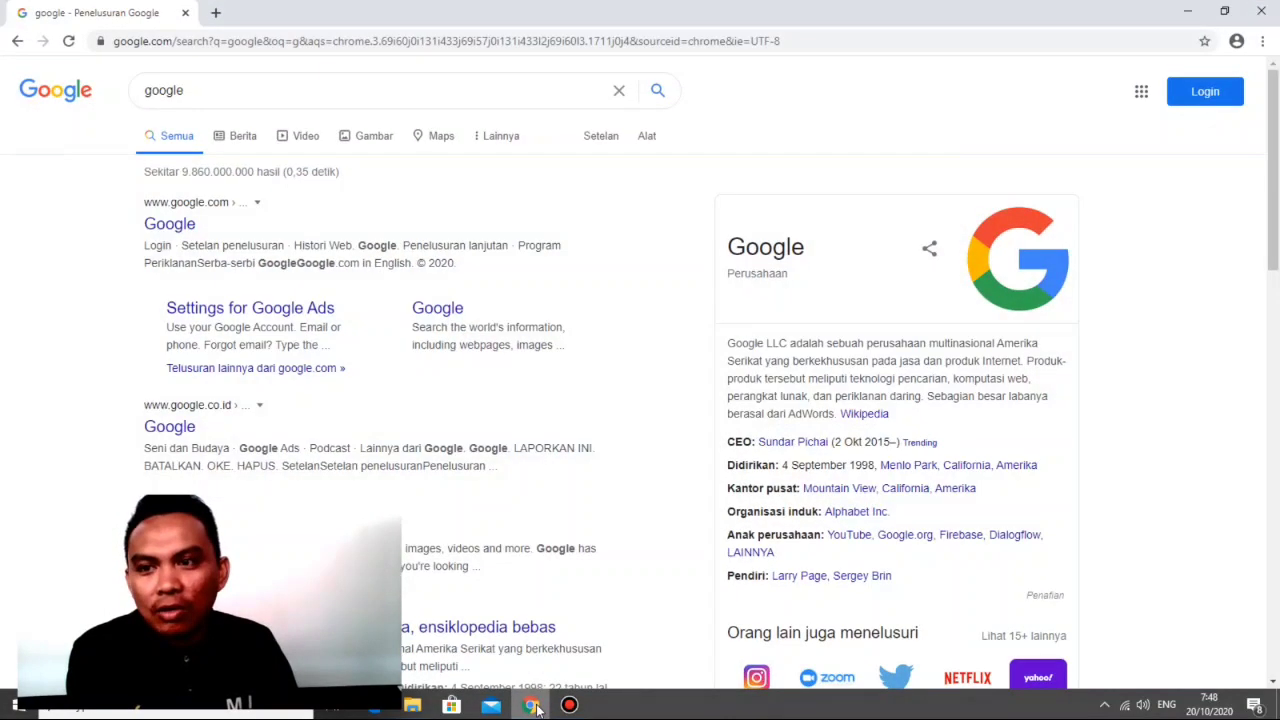
{"action": "left_click", "coordinate": [223, 86]}
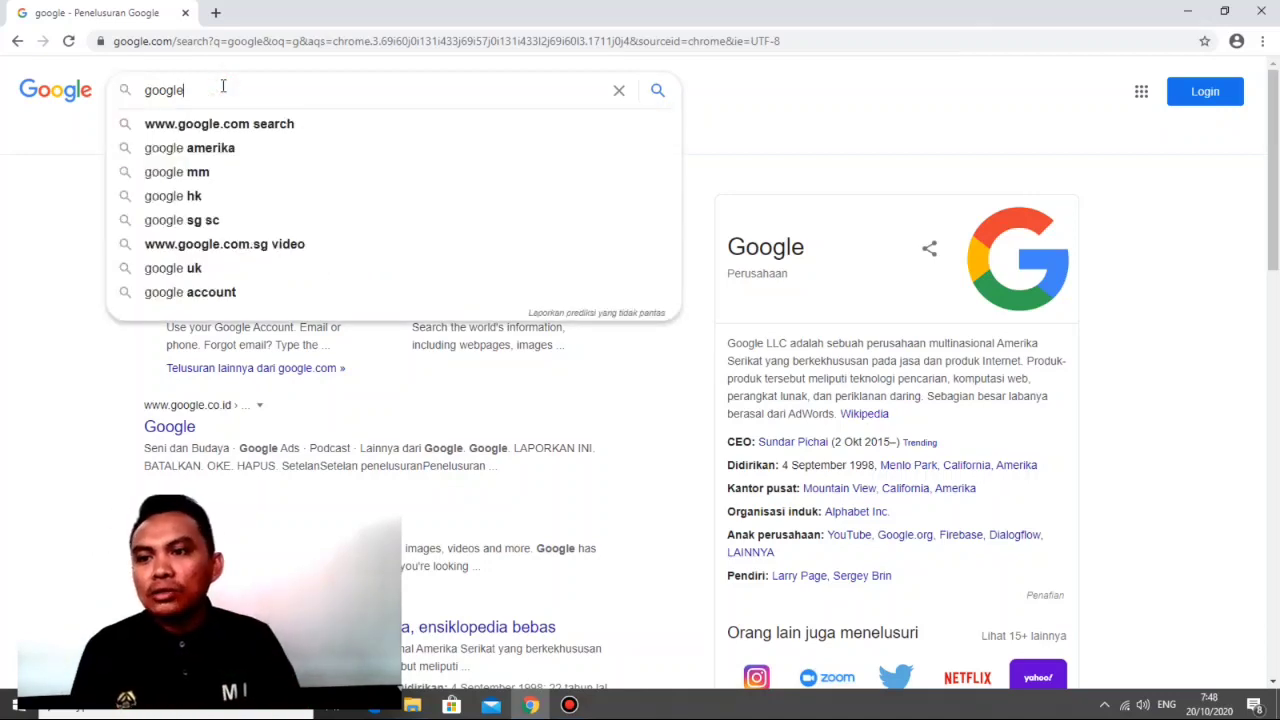
{"action": "key", "text": "BackSpace"}
{"action": "key", "text": "BackSpace"}
{"action": "key", "text": "BackSpace"}
{"action": "key", "text": "BackSpace"}
{"action": "key", "text": "BackSpace"}
{"action": "key", "text": "BackSpace"}
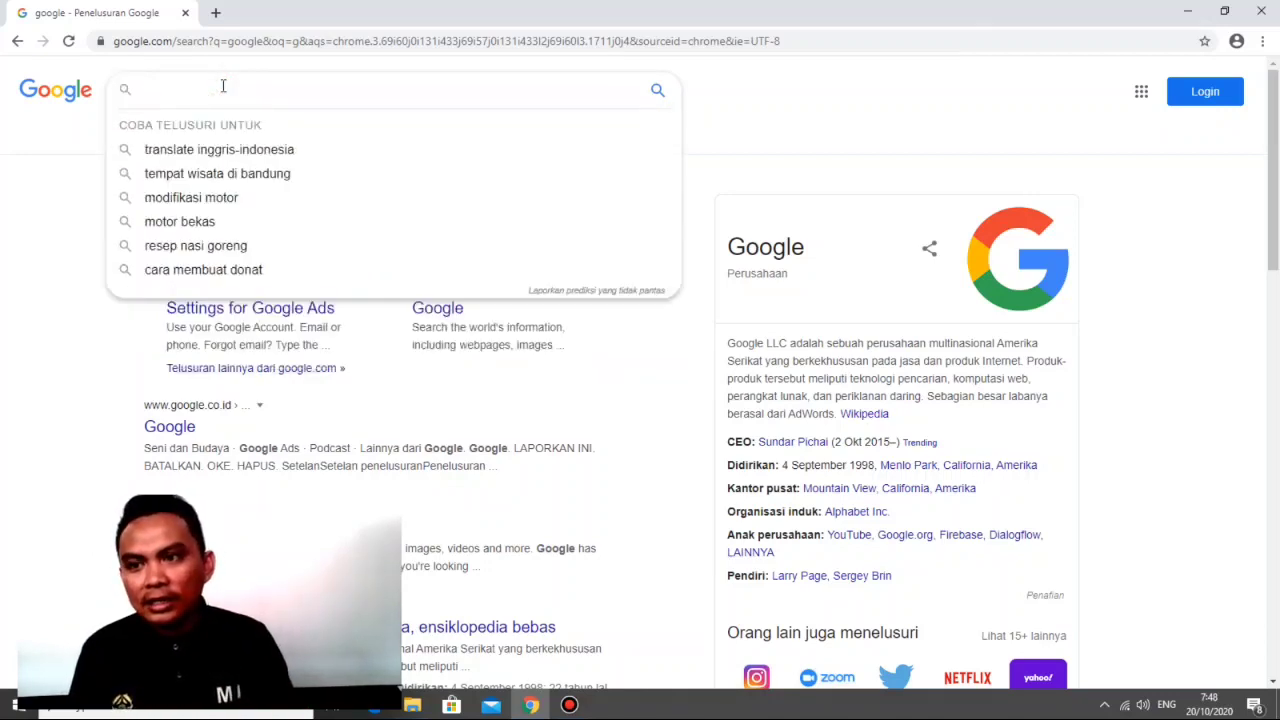
{"action": "type", "text": "kiki"}
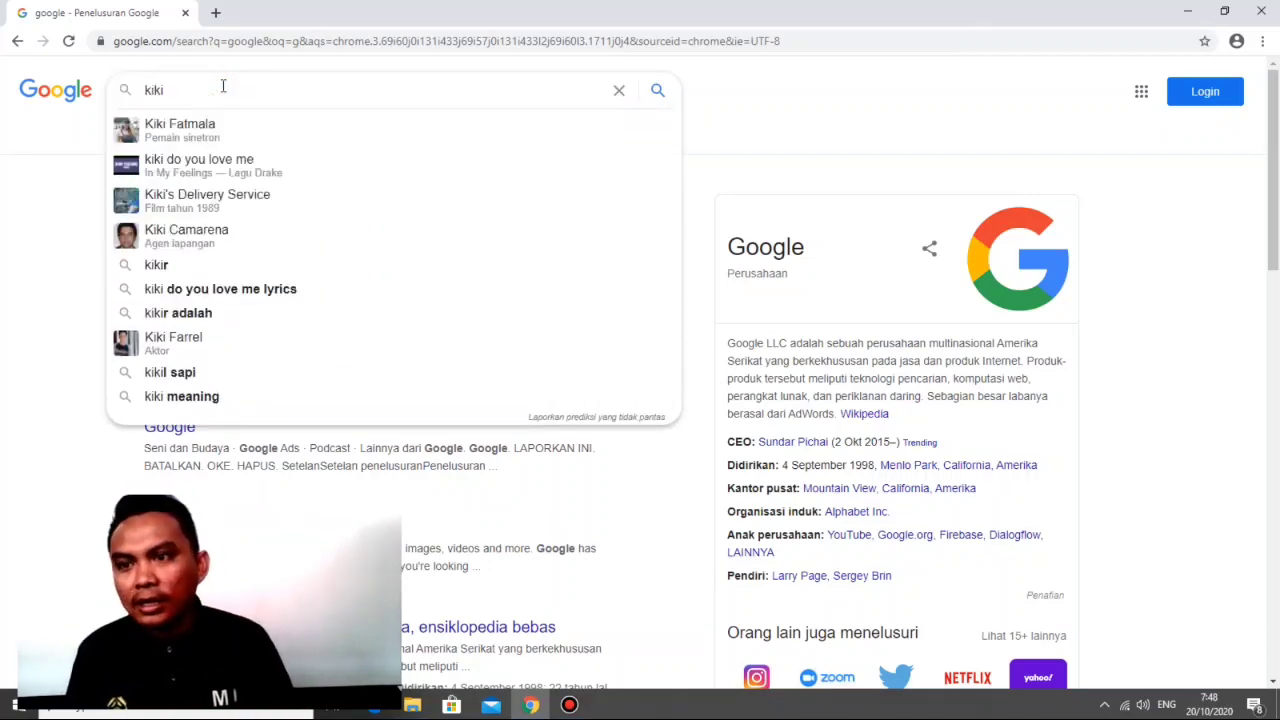
{"action": "type", "text": "p"}
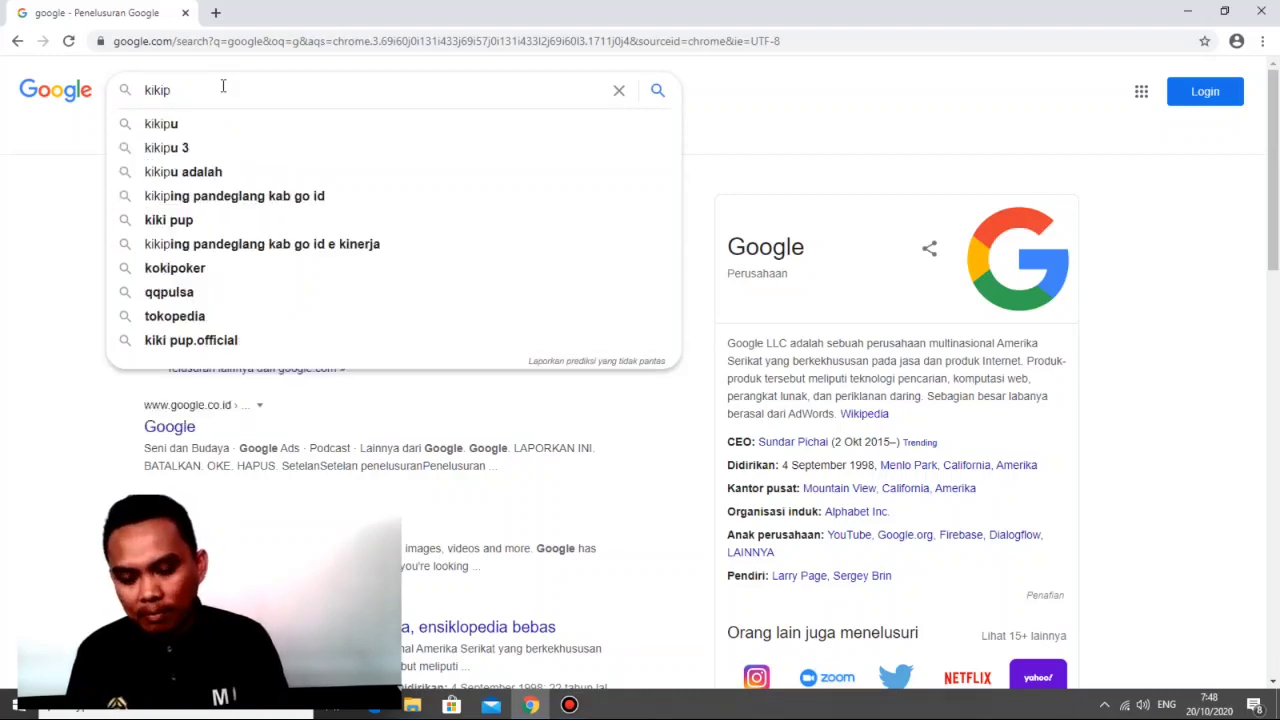
{"action": "type", "text": "ing"}
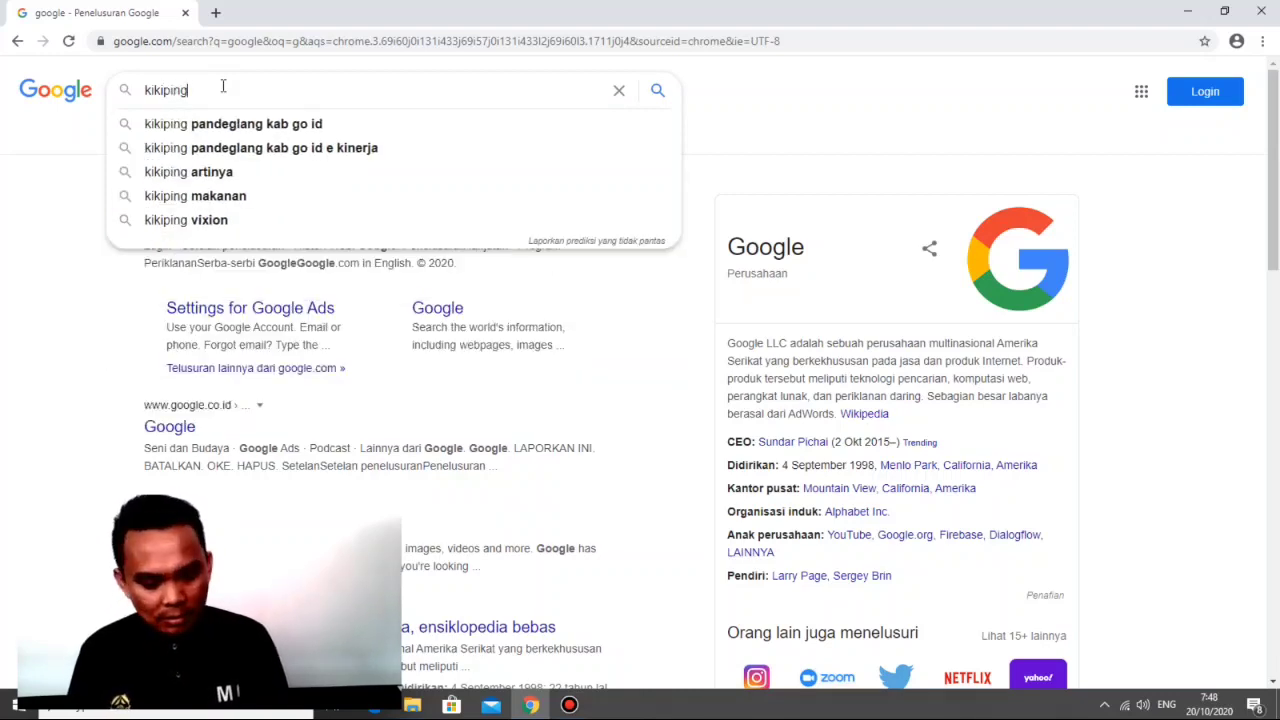
{"action": "key", "text": "Return"}
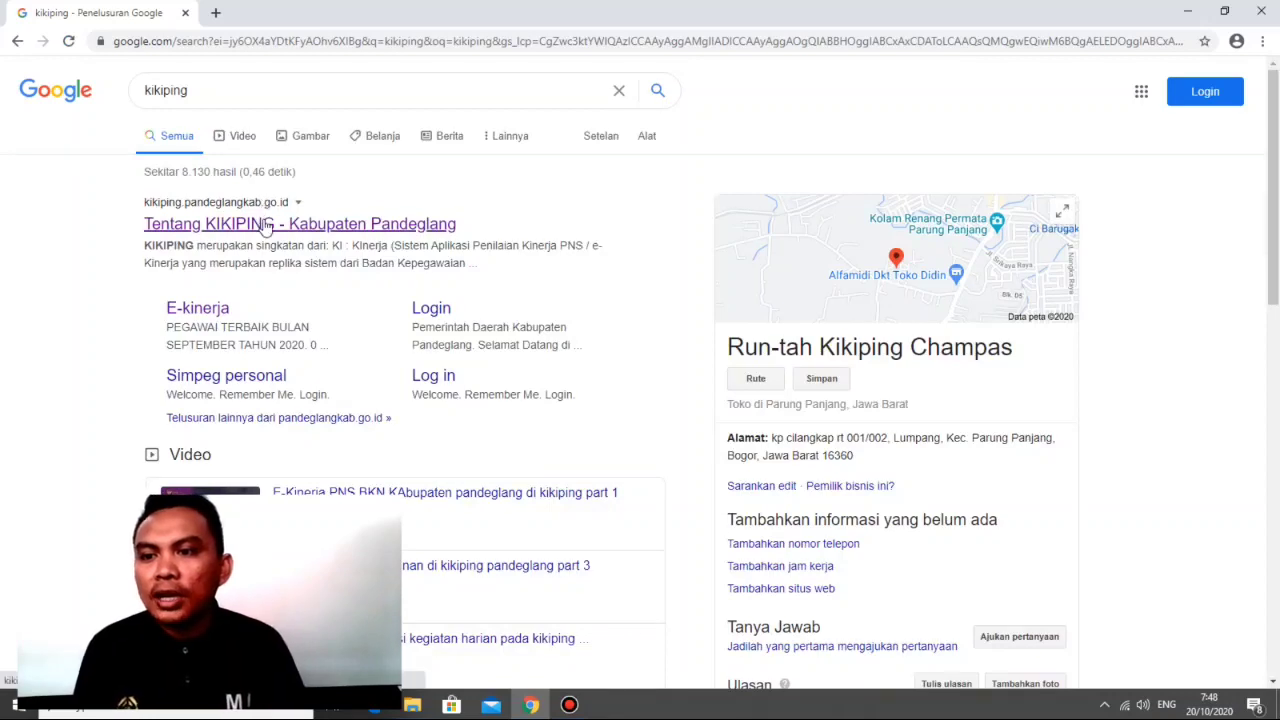
{"action": "left_click", "coordinate": [265, 224]}
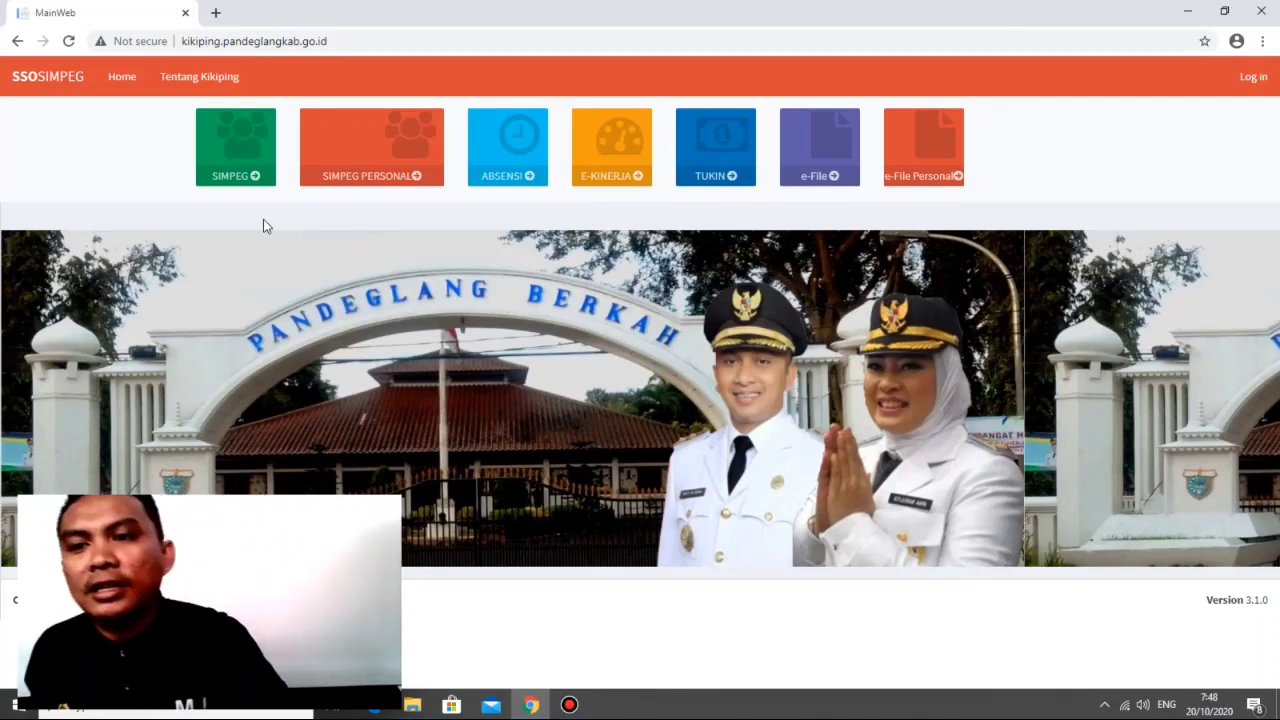
Step: Open the E-Kinerja module and log in with the saved username and account password
{"action": "left_click", "coordinate": [624, 188]}
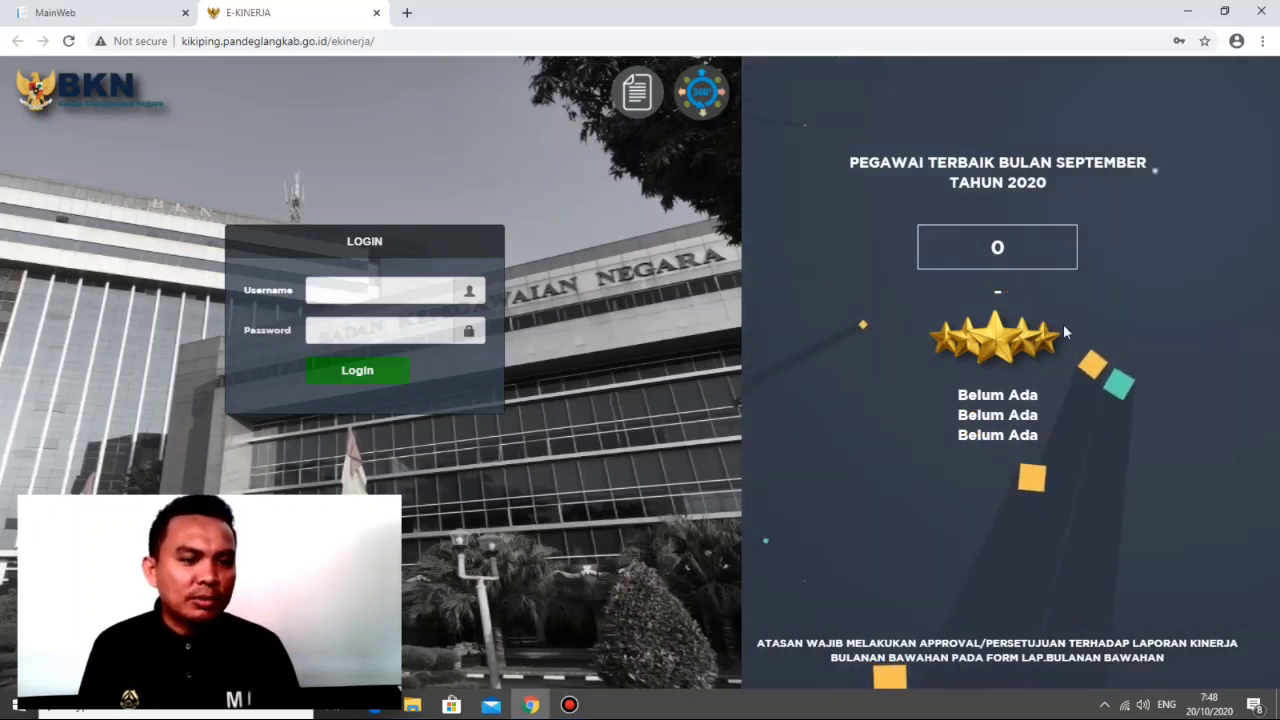
{"action": "left_click", "coordinate": [357, 295]}
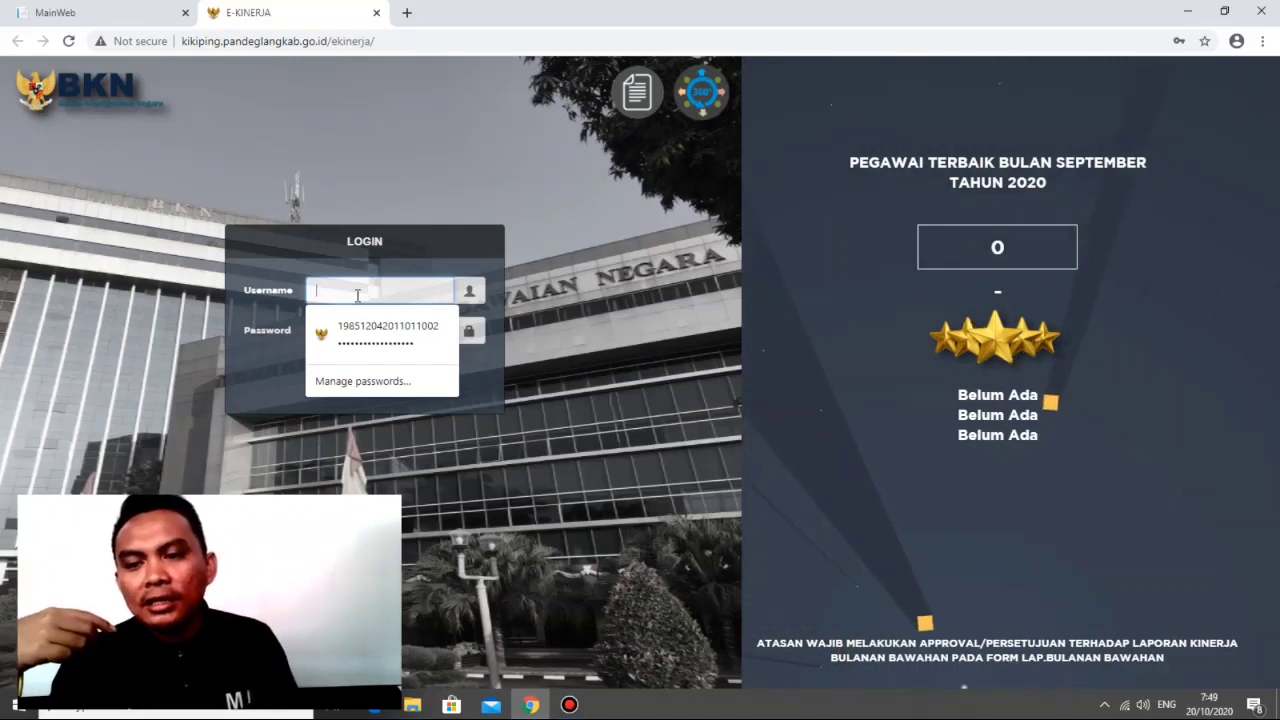
{"action": "left_click", "coordinate": [376, 322]}
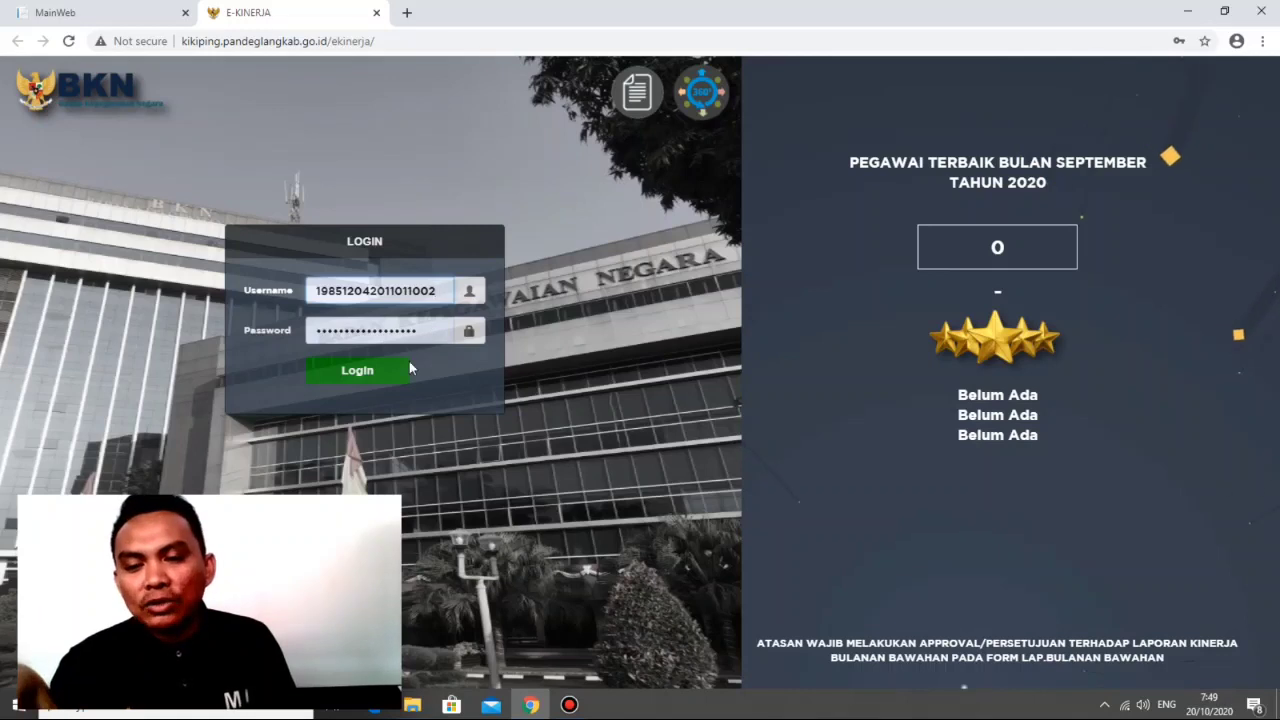
{"action": "left_click", "coordinate": [386, 374]}
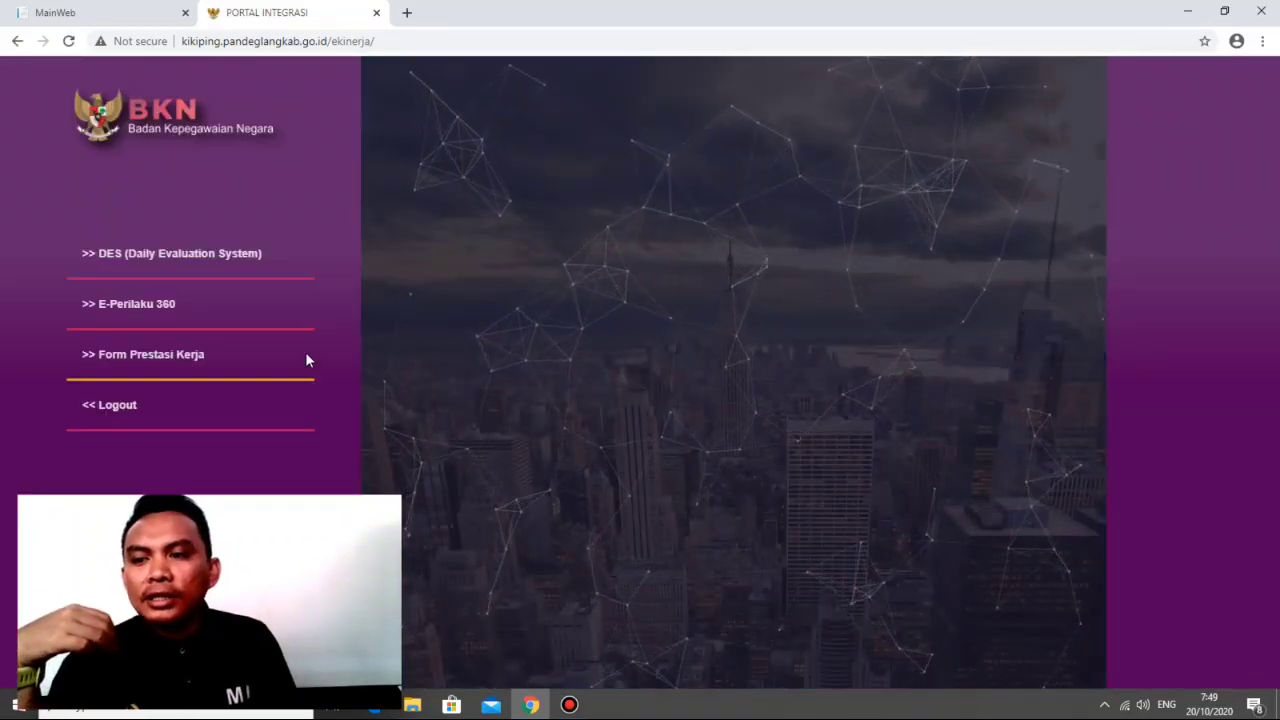
Step: Enter the DES (Daily Evaluation System) application from the integration portal
{"action": "left_click", "coordinate": [187, 256]}
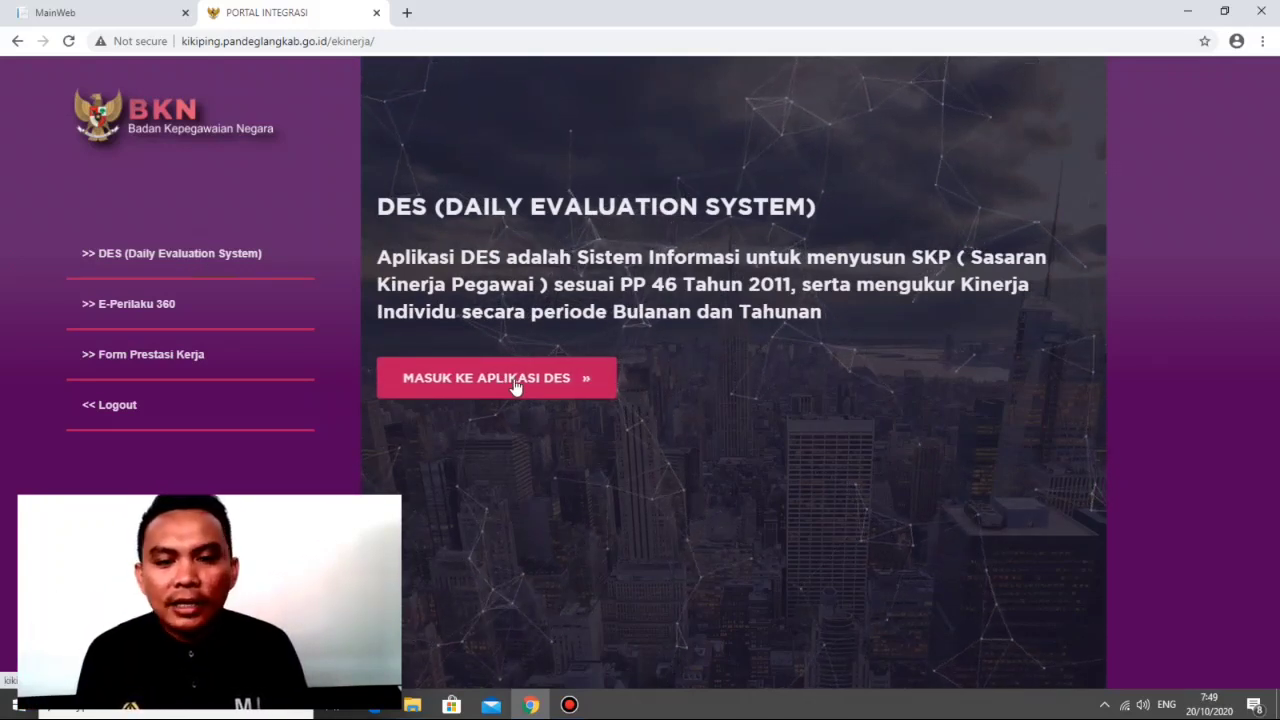
{"action": "left_click", "coordinate": [515, 386]}
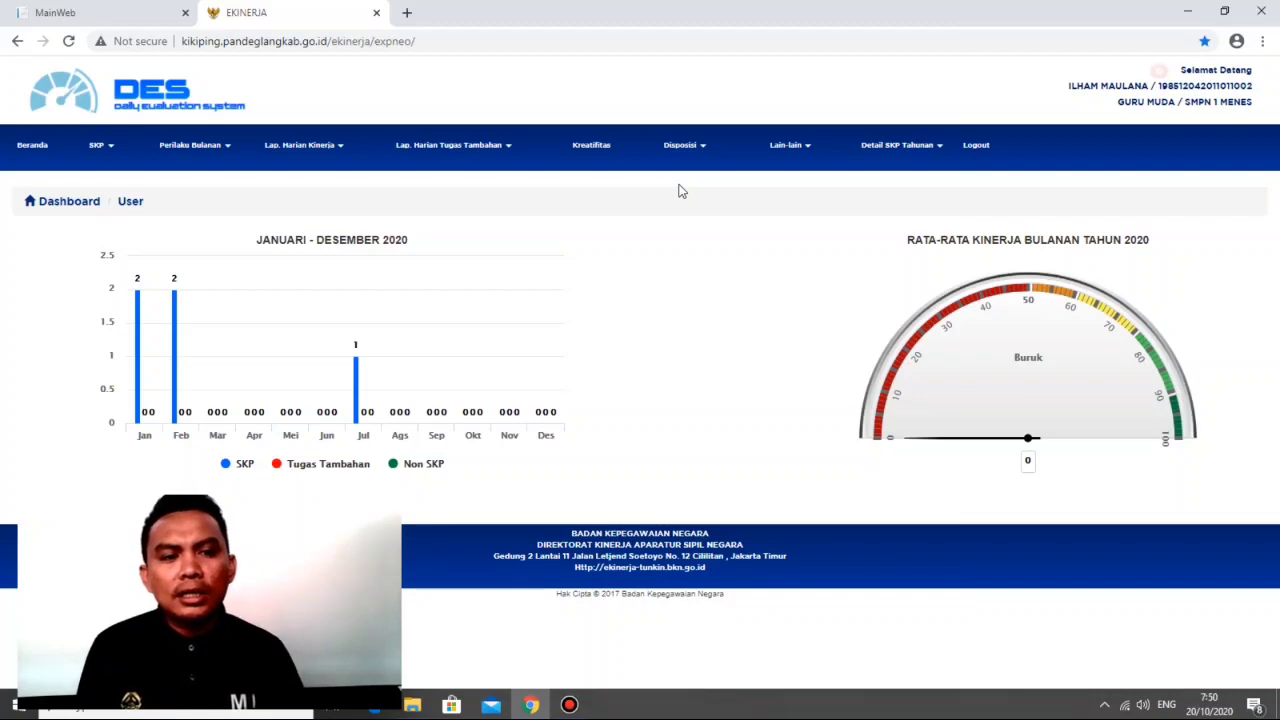
{"action": "mouse_move", "coordinate": [531, 283]}
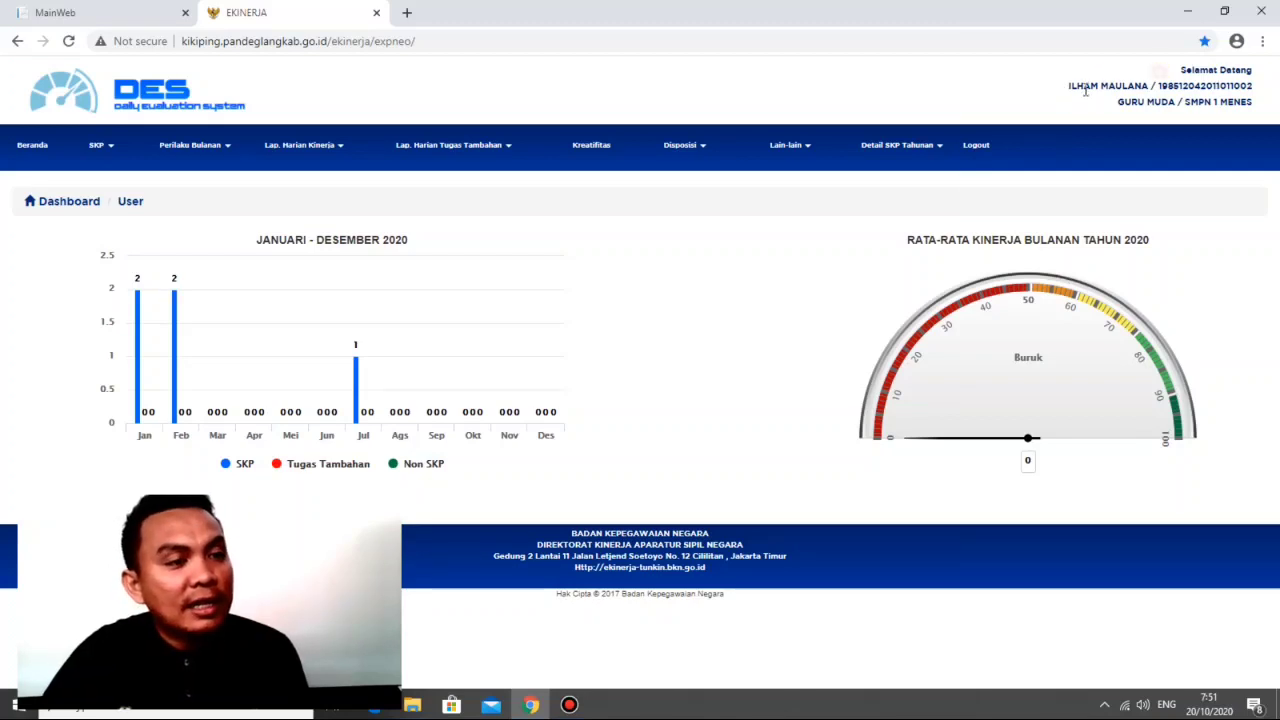
Step: Open the profile editing form, check the field for changing the password, and close the form
{"action": "left_click", "coordinate": [806, 149]}
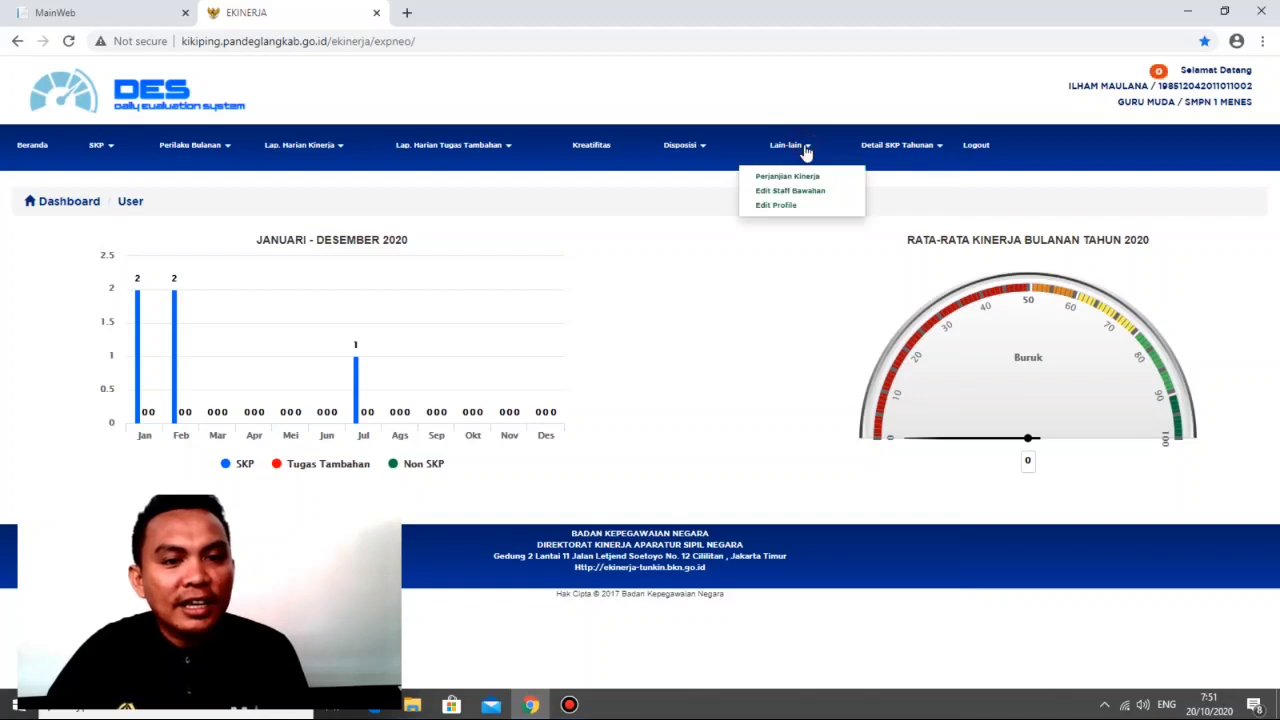
{"action": "left_click", "coordinate": [790, 204]}
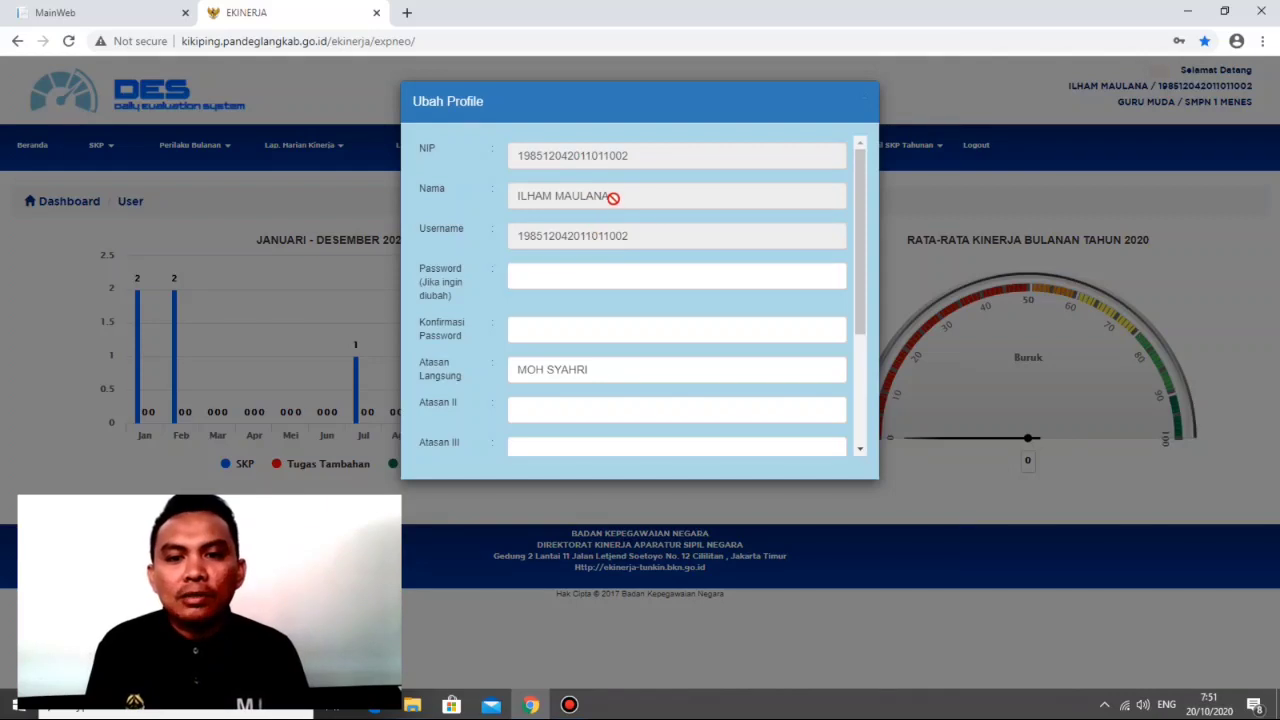
{"action": "left_click", "coordinate": [604, 278]}
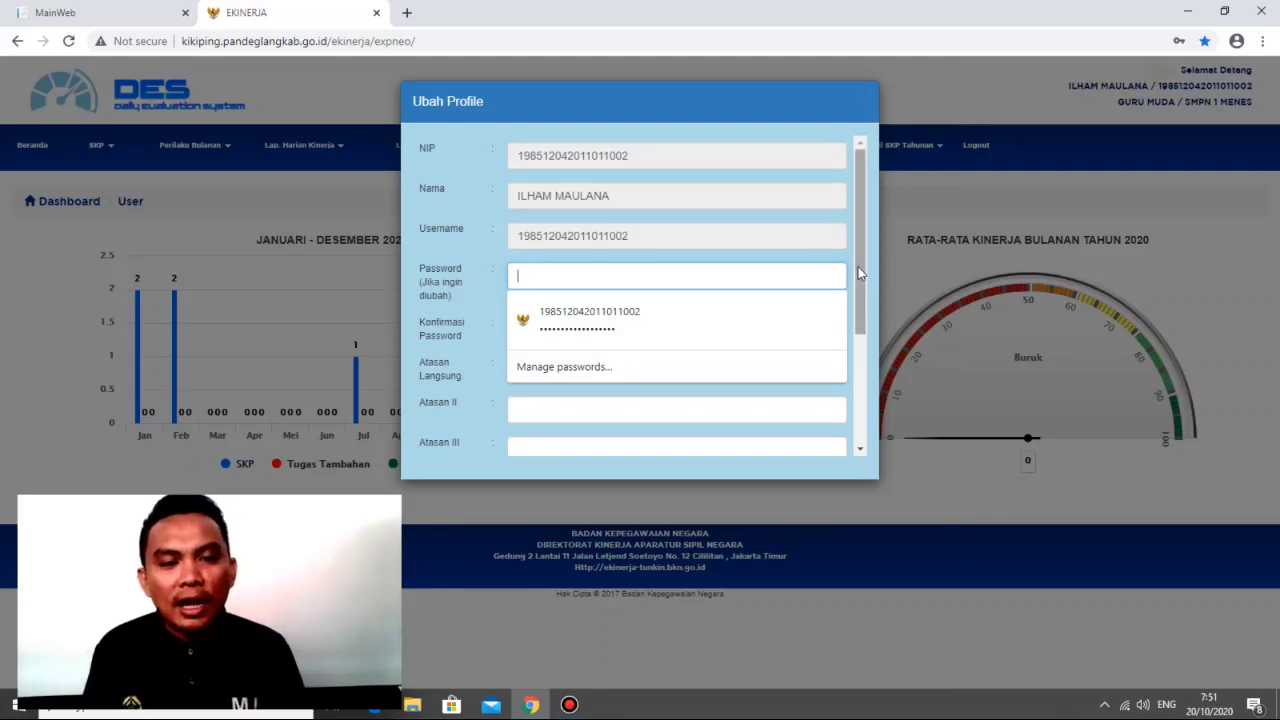
{"action": "left_click", "coordinate": [911, 262]}
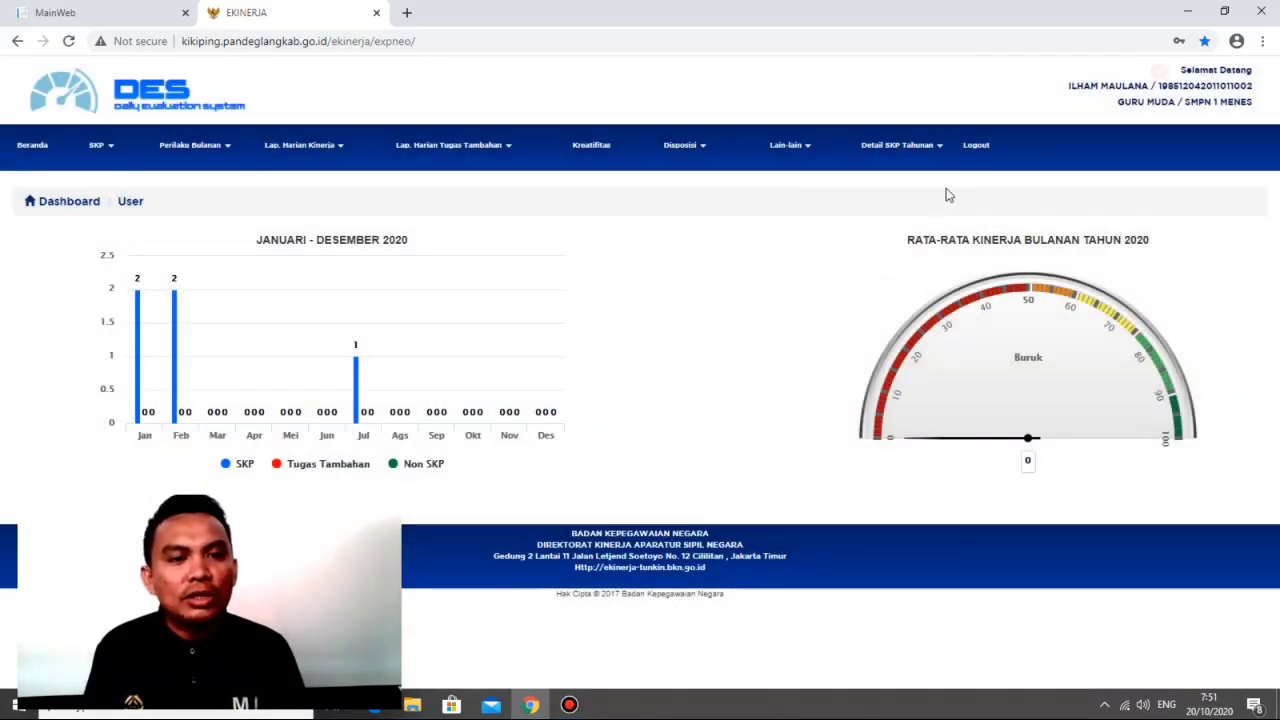
Step: Reopen the profile form, examine the supervisor, work unit, position and rank fields, and close it without saving
{"action": "left_click", "coordinate": [808, 146]}
{"action": "left_click", "coordinate": [796, 206]}
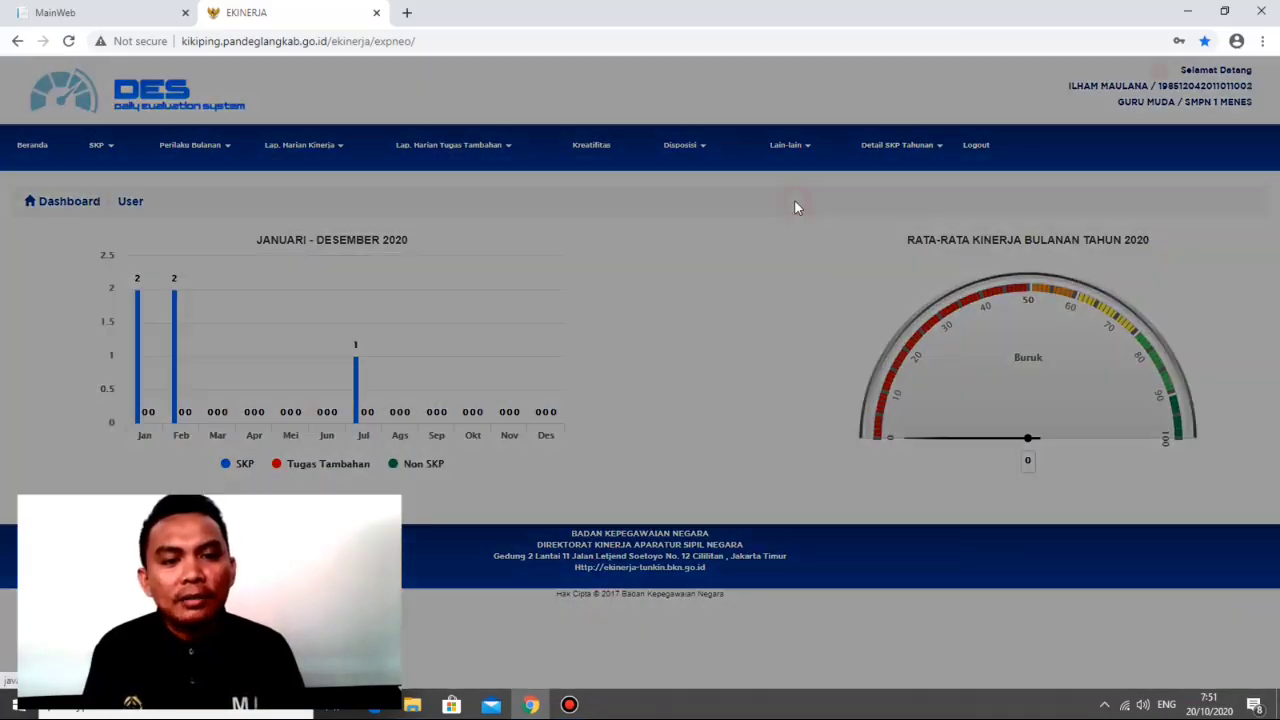
{"action": "left_click_drag", "start_coordinate": [859, 208], "coordinate": [862, 280]}
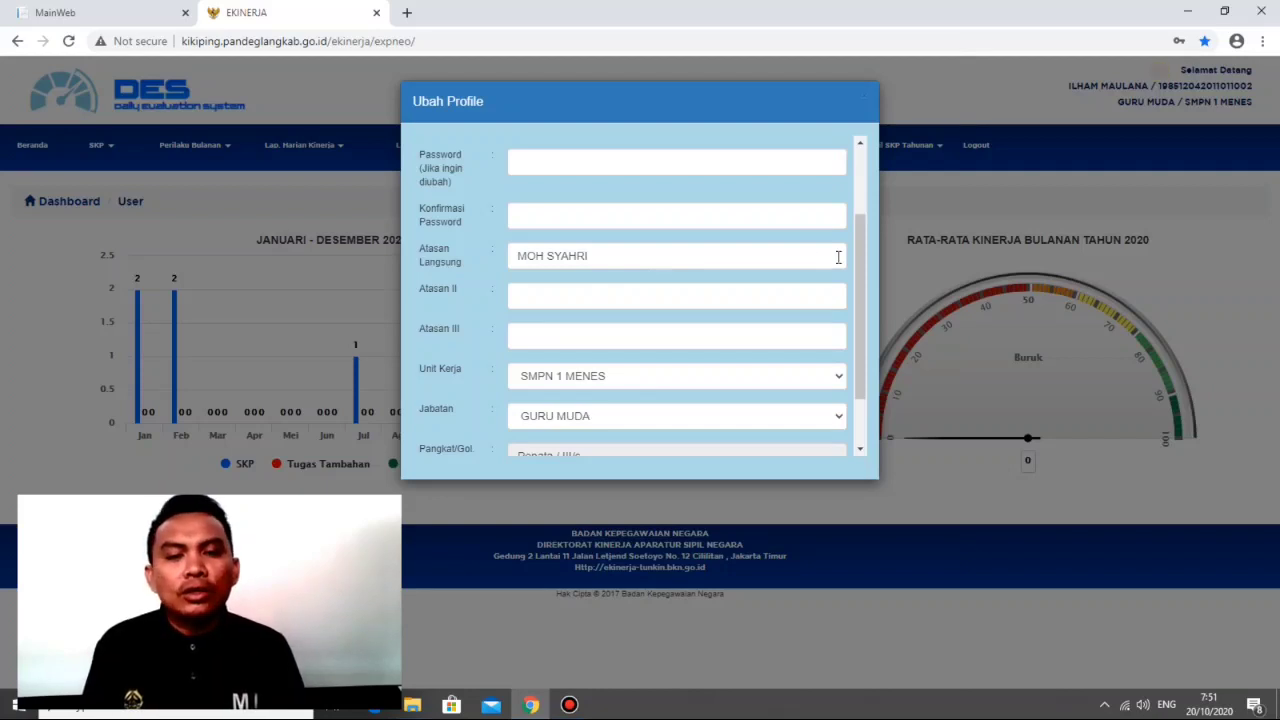
{"action": "scroll", "coordinate": [780, 310], "scroll_direction": "down", "scroll_amount": 1}
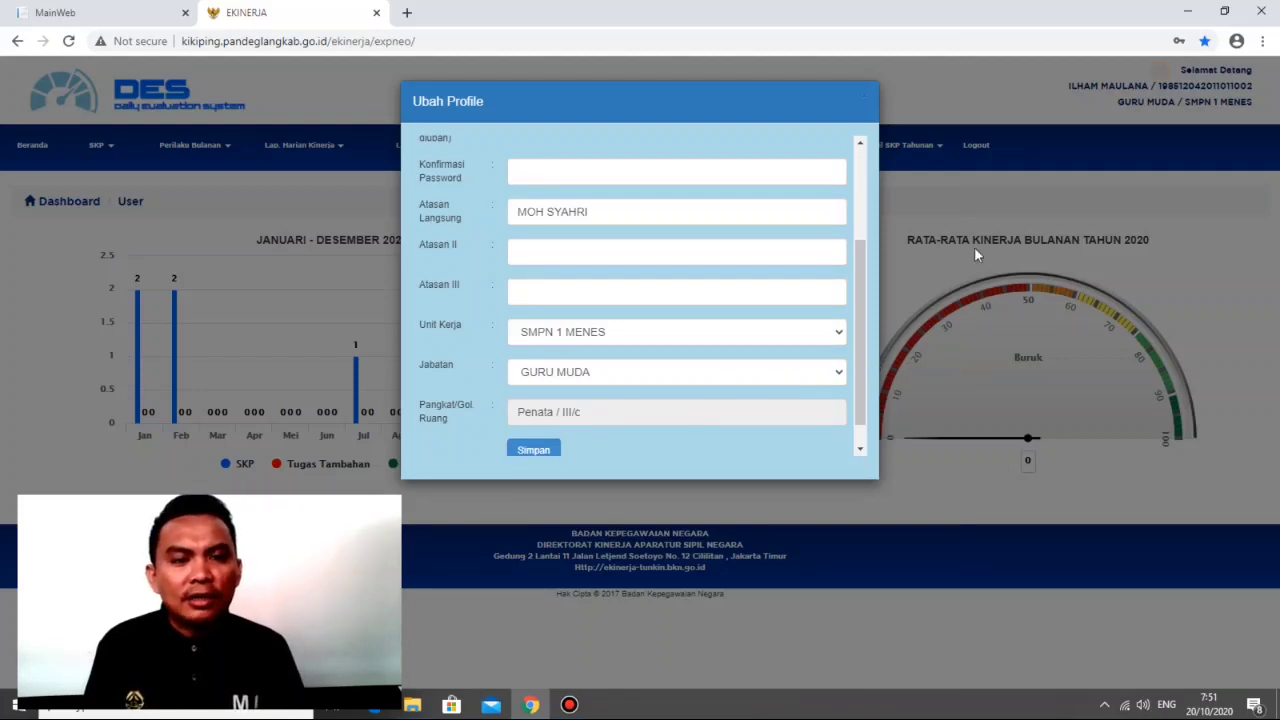
{"action": "left_click", "coordinate": [963, 94]}
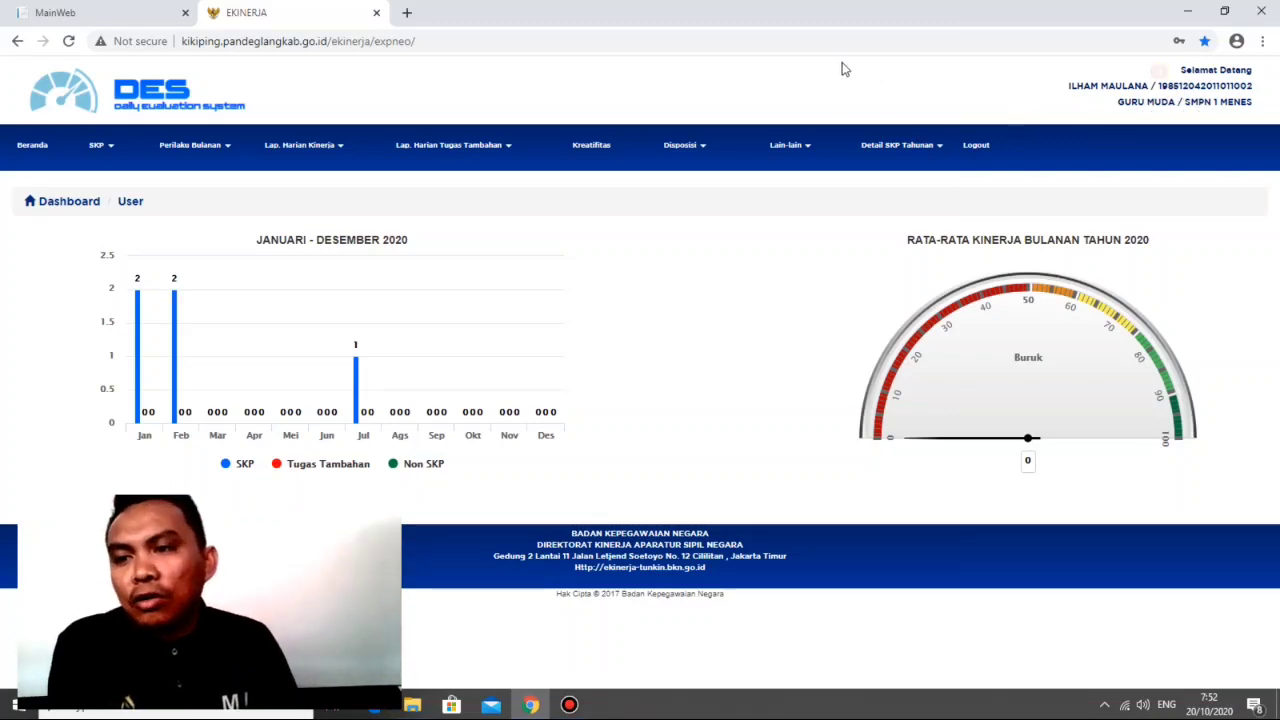
Step: Open the annual SKP targets and realisation page (Target dan Realisasi Tahunan)
{"action": "left_click", "coordinate": [111, 148]}
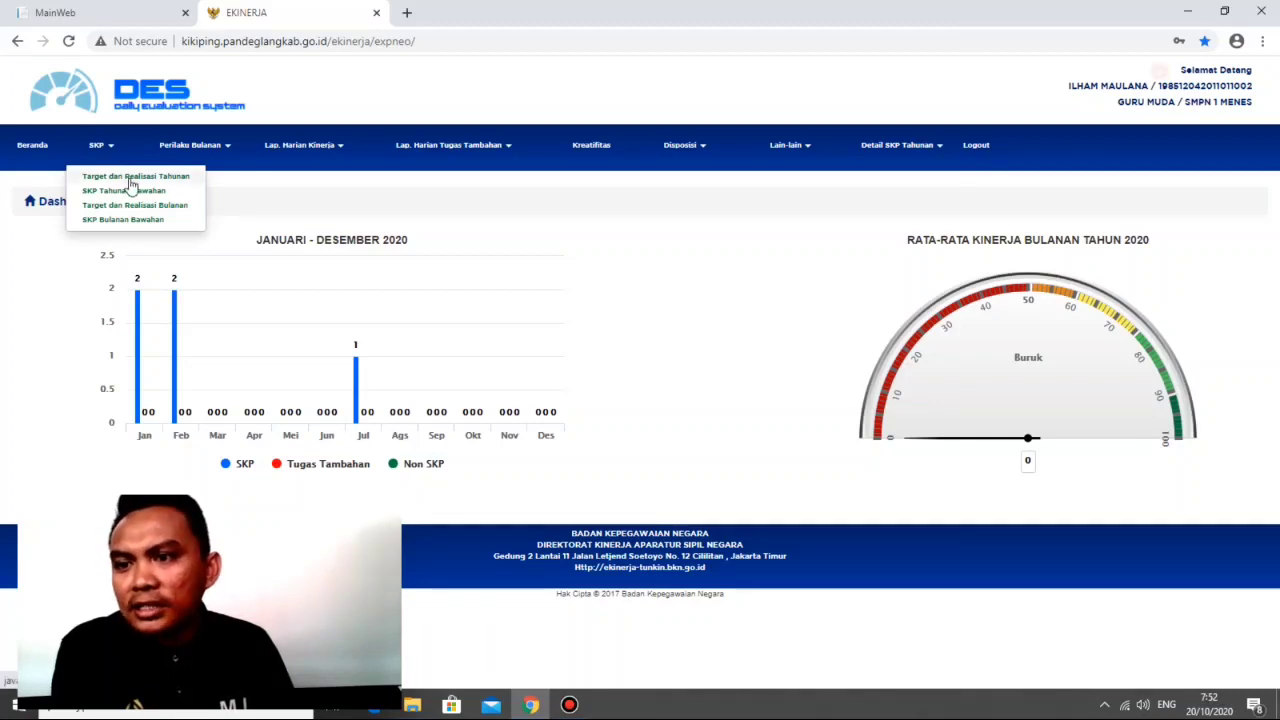
{"action": "left_click", "coordinate": [130, 178]}
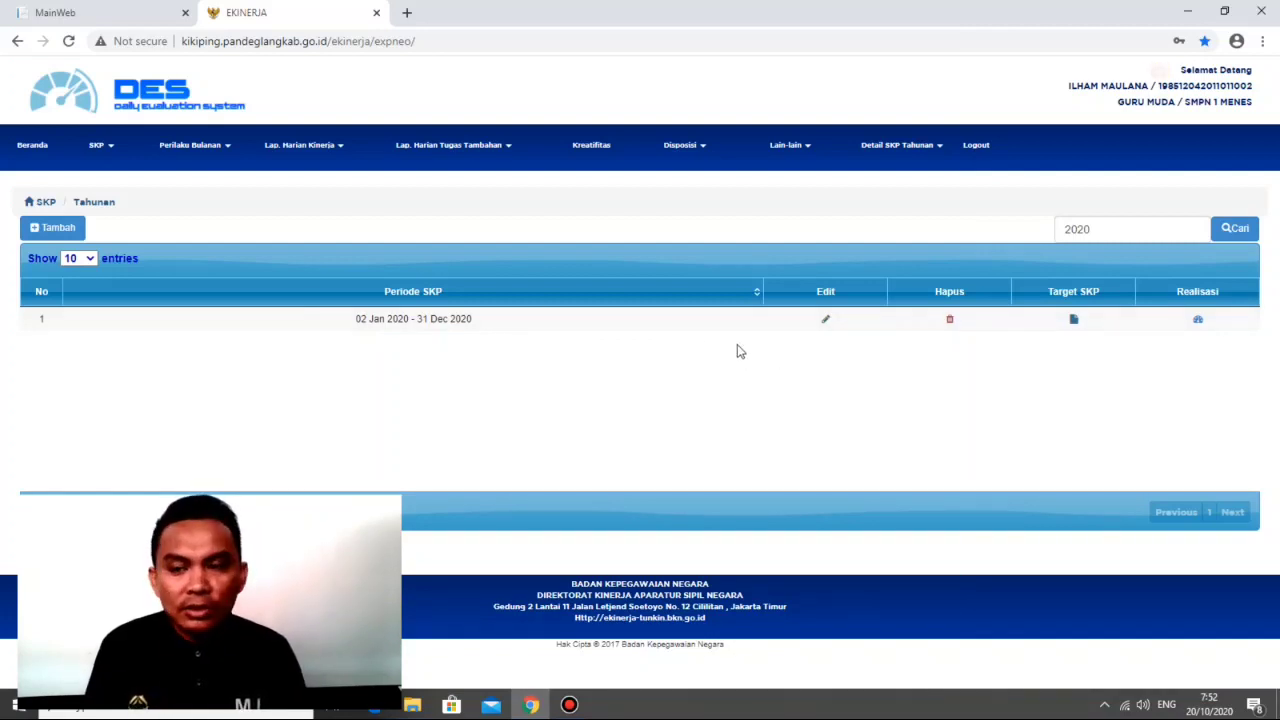
Step: Examine the start and end date fields in the forms for adding and editing an annual SKP period, closing both unsaved
{"action": "left_click", "coordinate": [52, 228]}
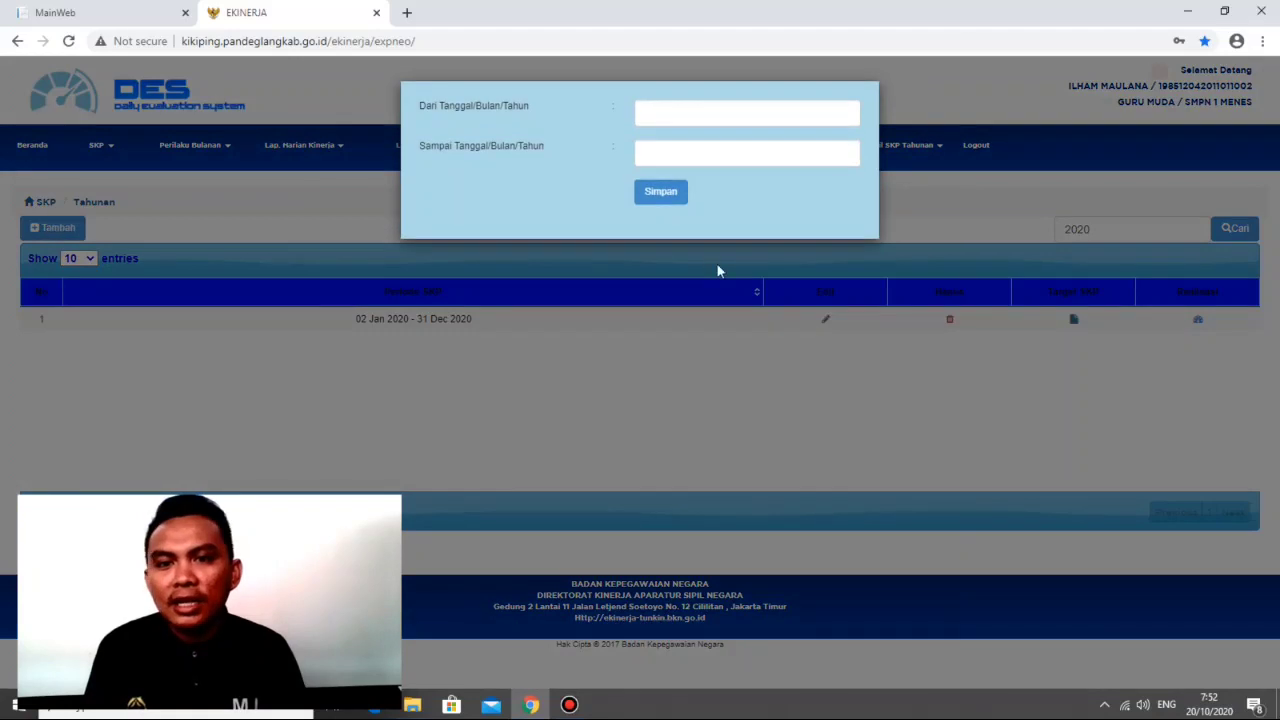
{"action": "left_click", "coordinate": [708, 117]}
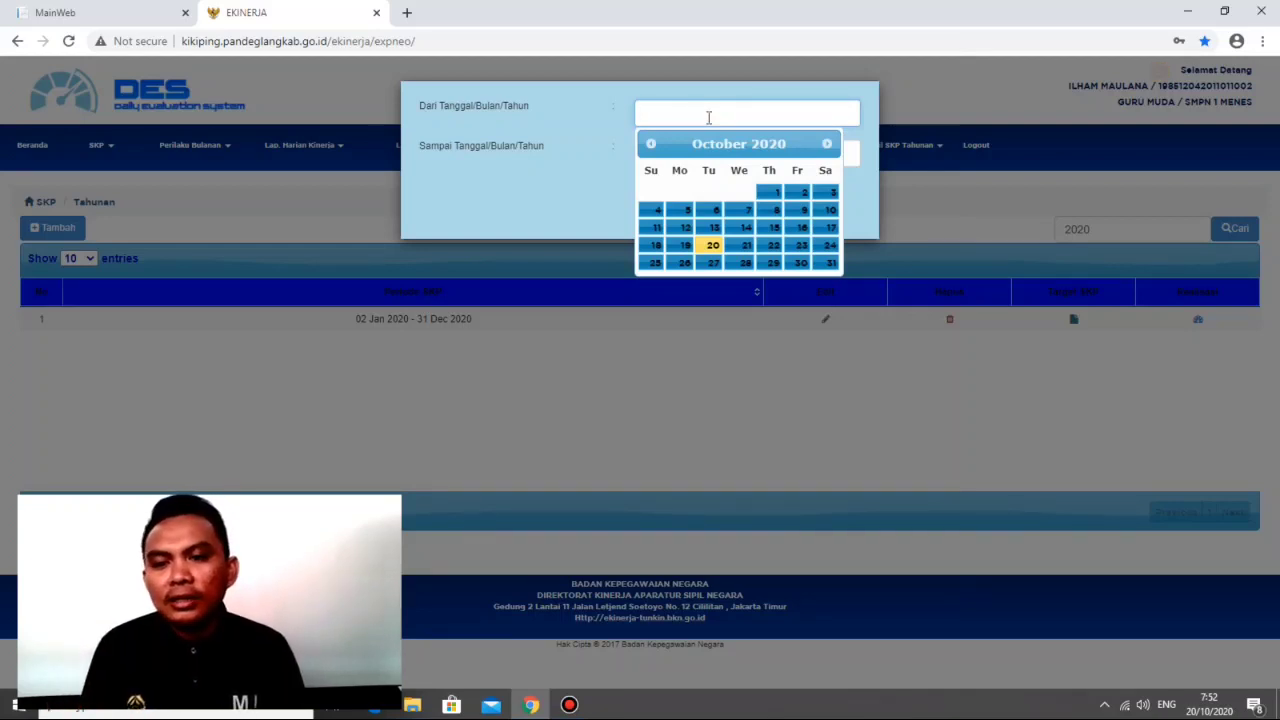
{"action": "left_click", "coordinate": [941, 105]}
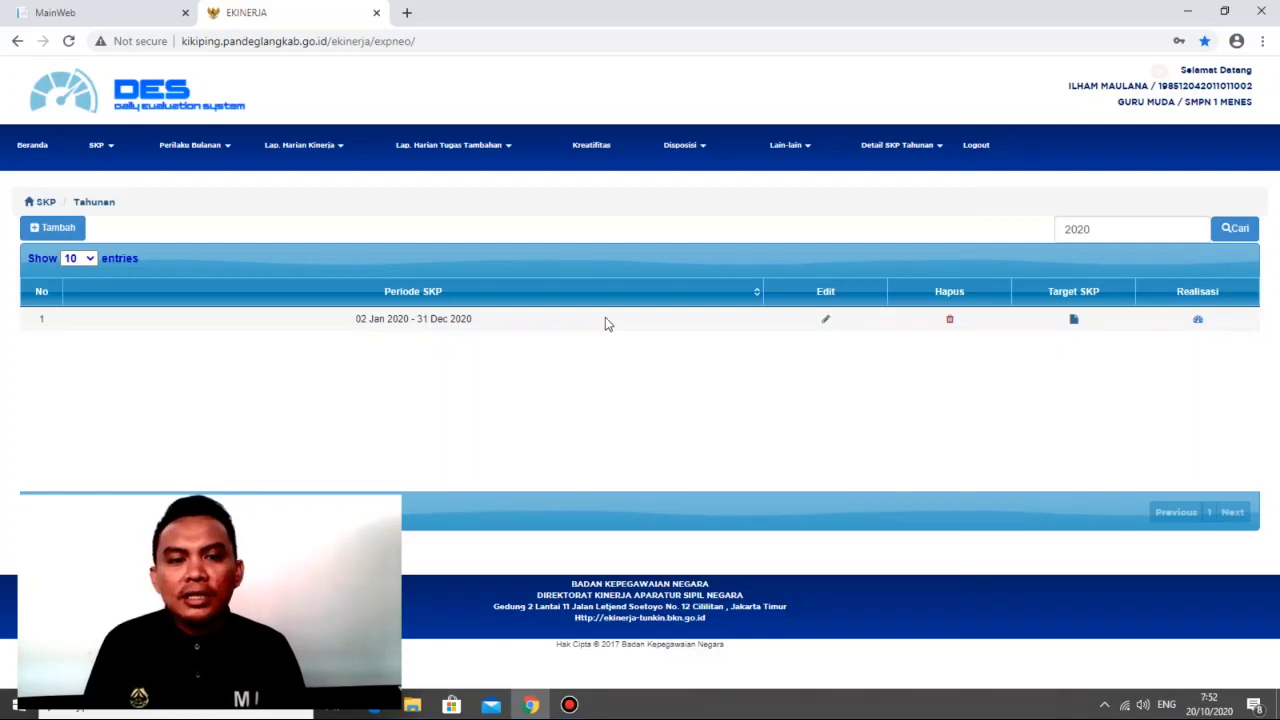
{"action": "left_click", "coordinate": [825, 319]}
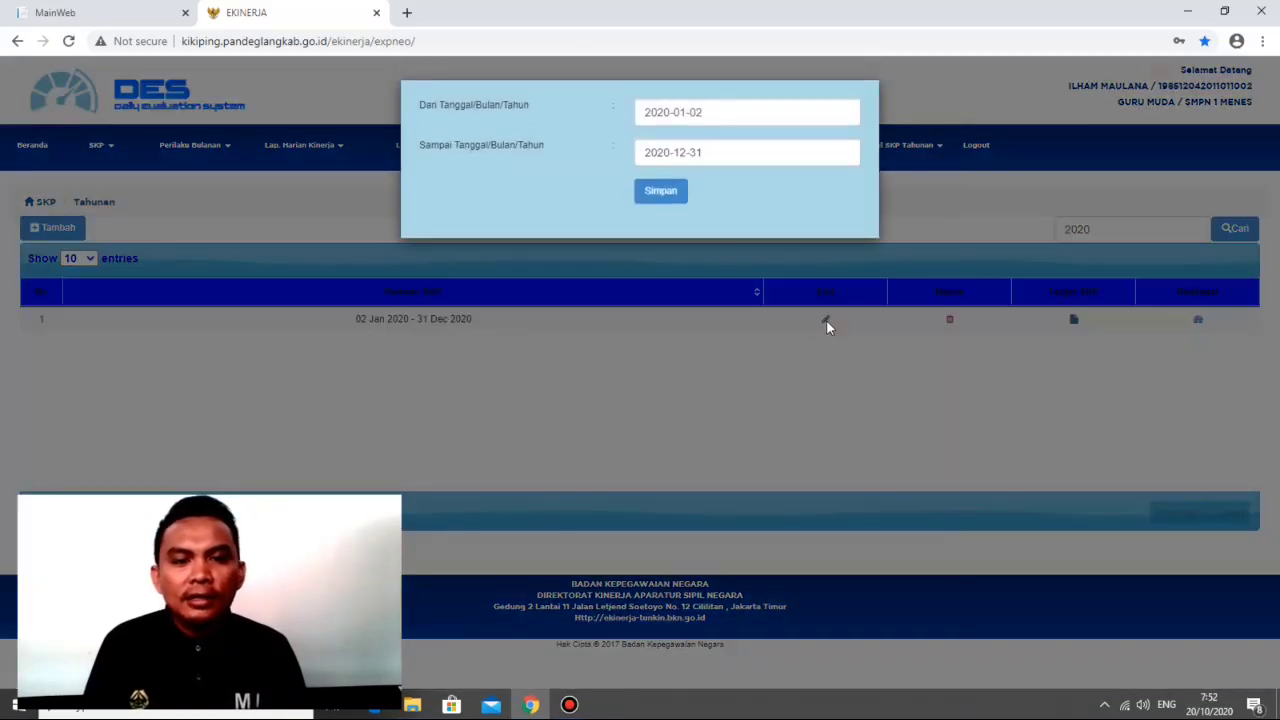
{"action": "left_click", "coordinate": [994, 200]}
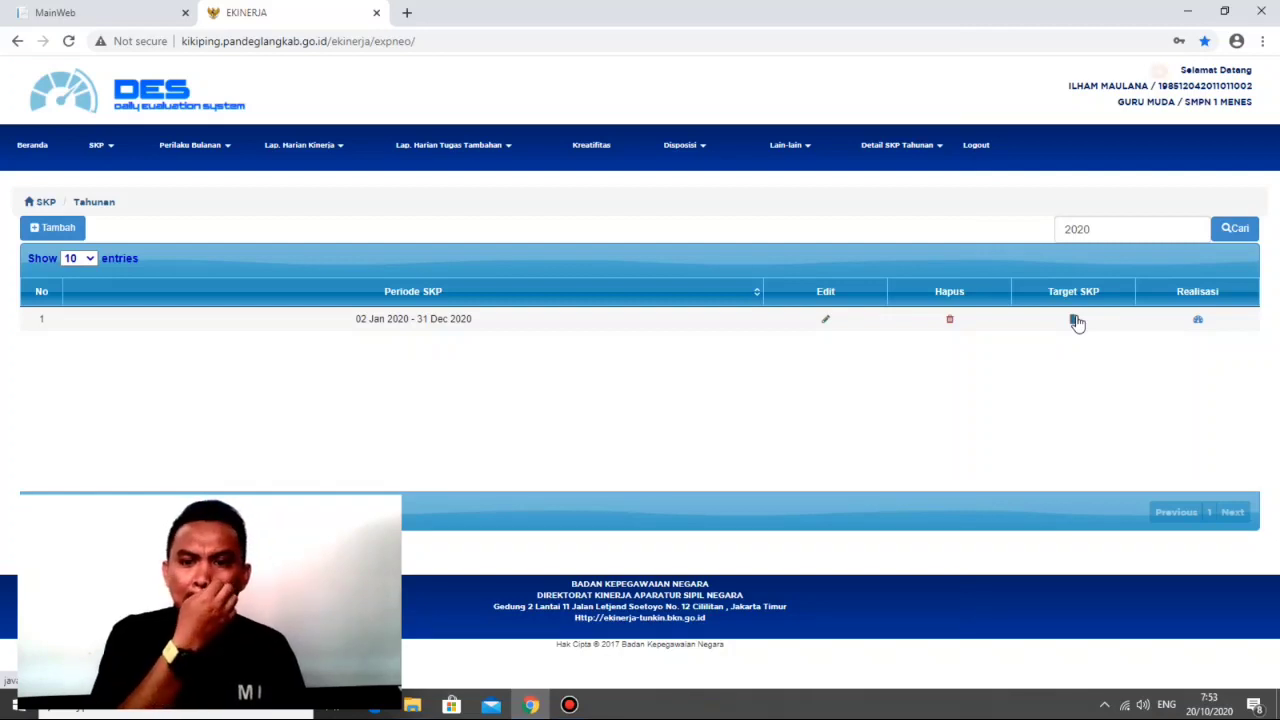
Step: Open the start date calendar in the form for adding an annual SKP period and close the form without saving
{"action": "left_click", "coordinate": [80, 232]}
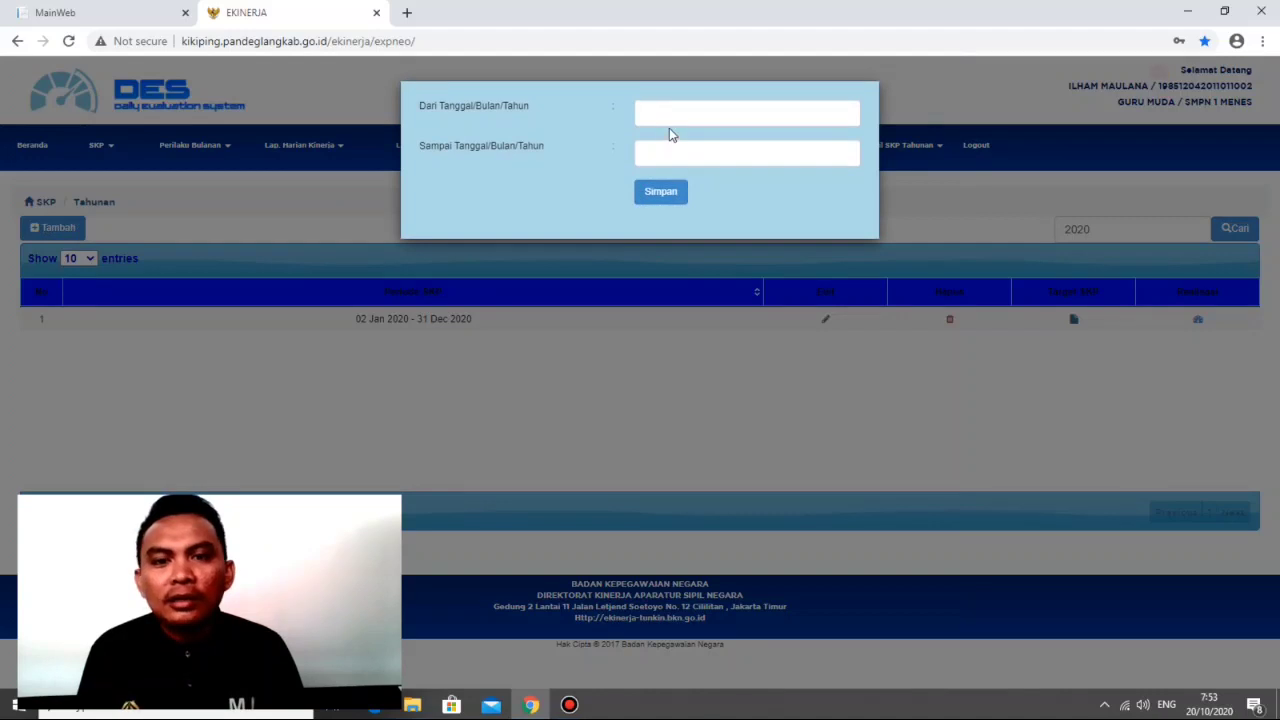
{"action": "left_click", "coordinate": [670, 112]}
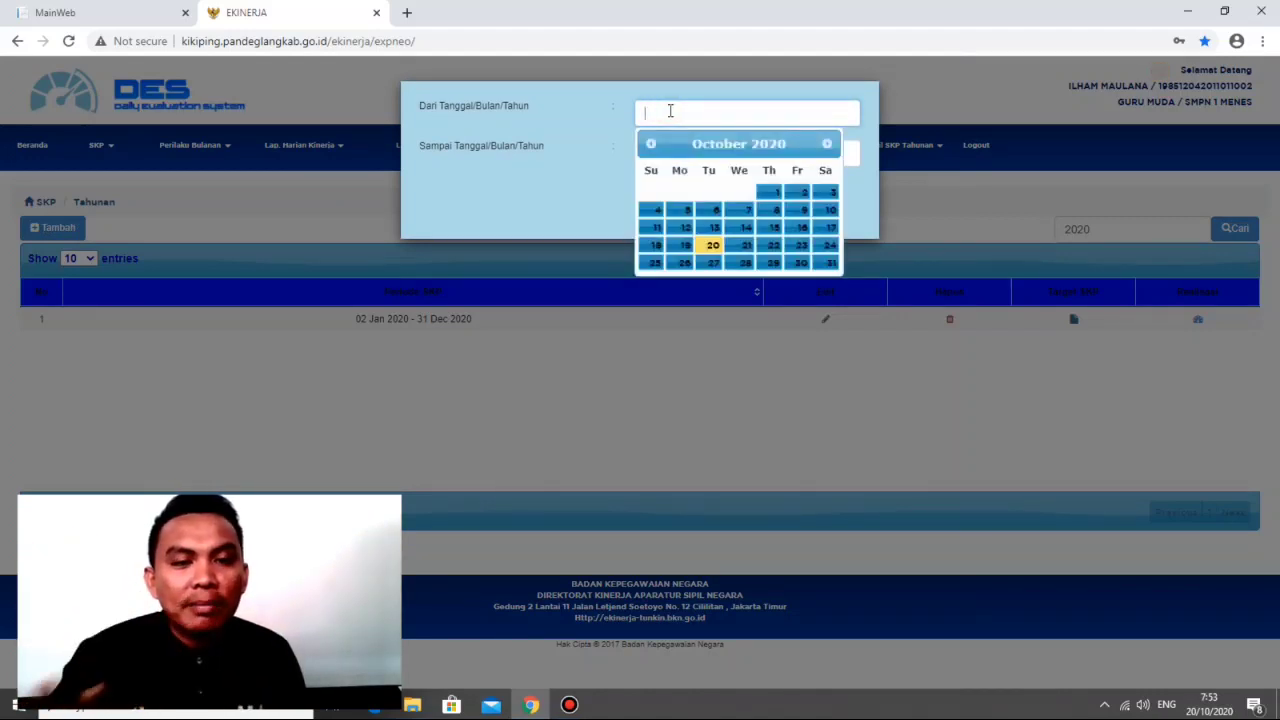
{"action": "left_click", "coordinate": [961, 99]}
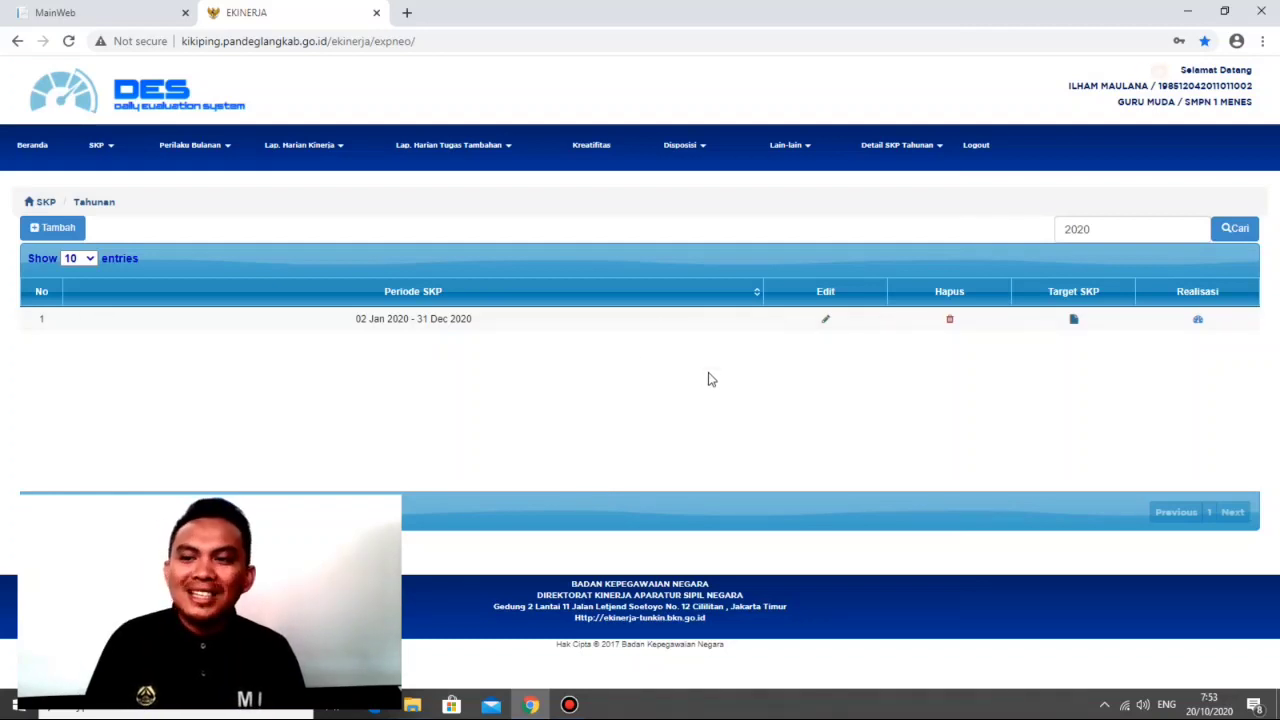
Step: Open the target list of the 02 Jan 2020 - 31 Dec 2020 SKP period and examine its annual activities
{"action": "left_click", "coordinate": [1072, 322]}
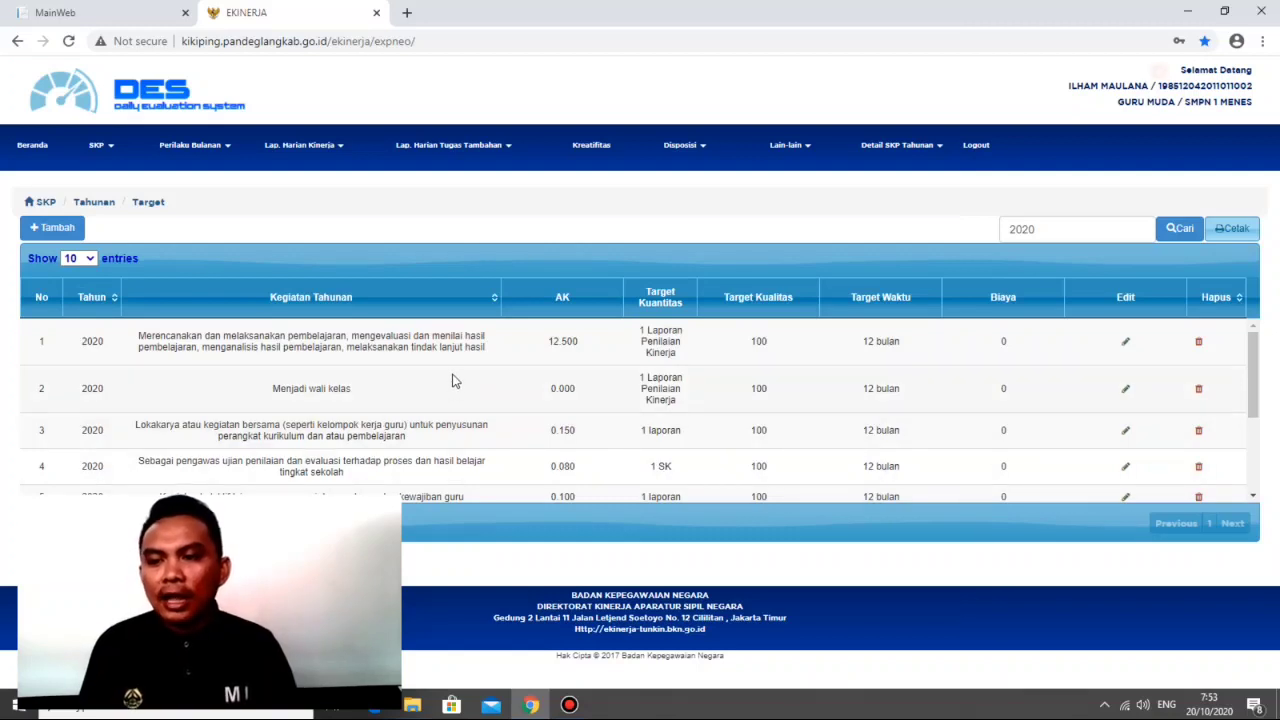
{"action": "scroll", "coordinate": [453, 380], "scroll_direction": "down", "scroll_amount": 1}
{"action": "scroll", "coordinate": [453, 378], "scroll_direction": "up", "scroll_amount": 1}
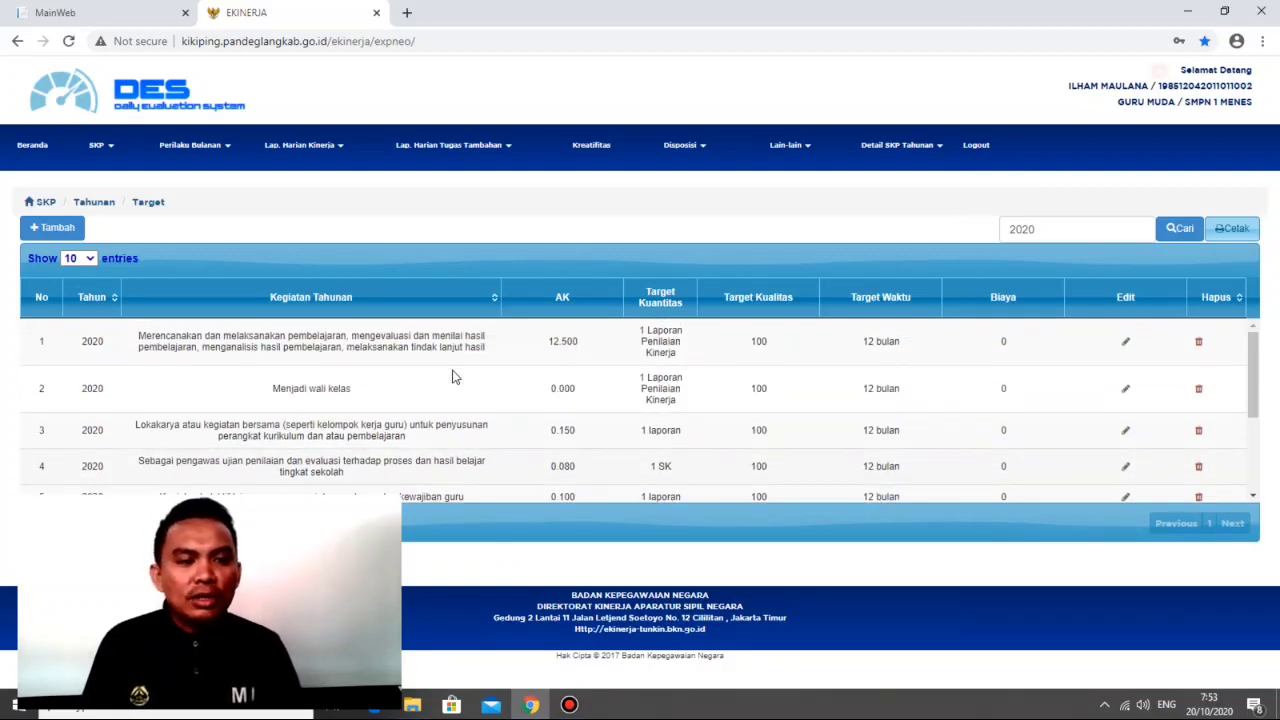
{"action": "scroll", "coordinate": [453, 376], "scroll_direction": "down", "scroll_amount": 3}
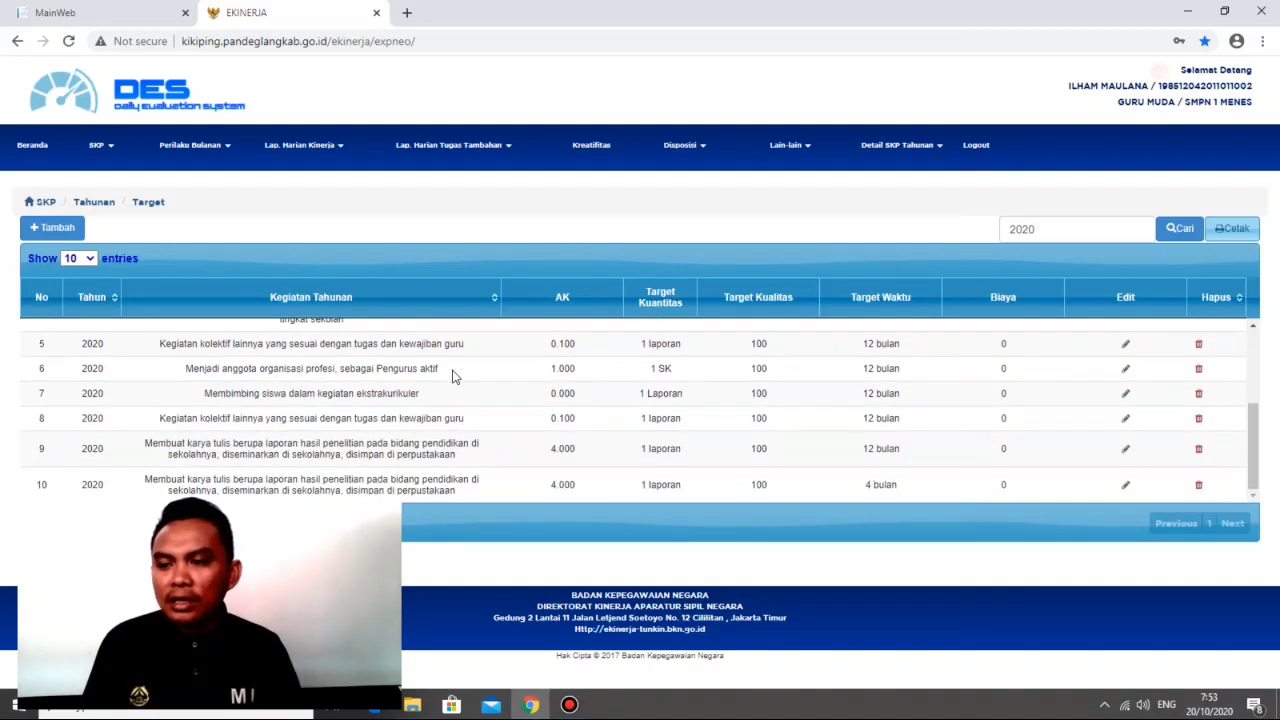
{"action": "scroll", "coordinate": [453, 376], "scroll_direction": "up", "scroll_amount": 3}
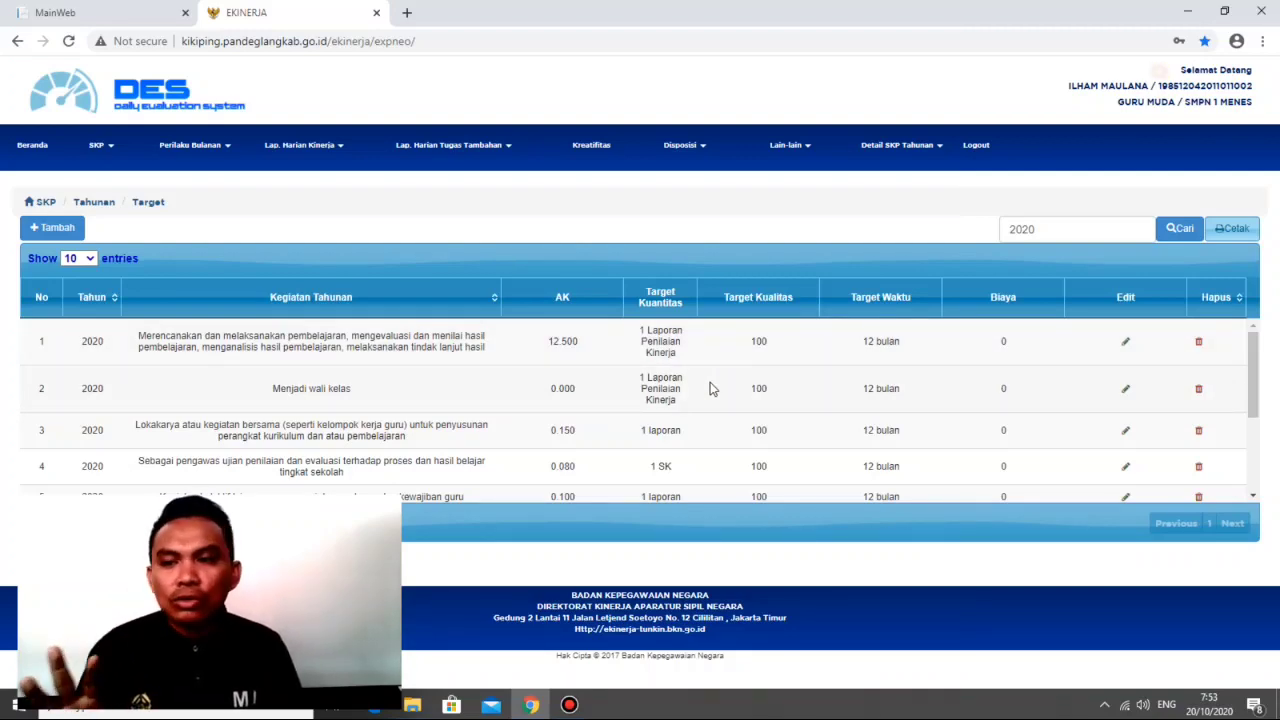
Step: Open the form for adding an annual target, check the supervisor SKP options, and browse job activity pages 20 and 16
{"action": "left_click", "coordinate": [66, 226]}
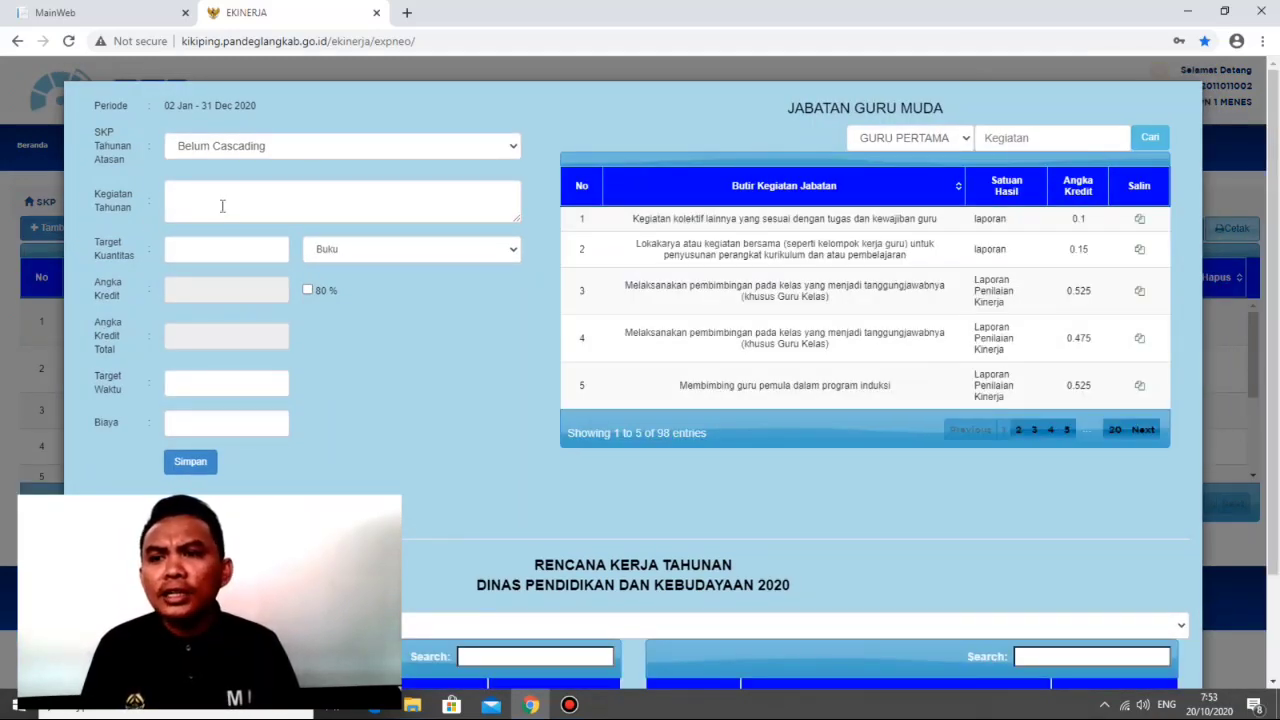
{"action": "left_click", "coordinate": [320, 147]}
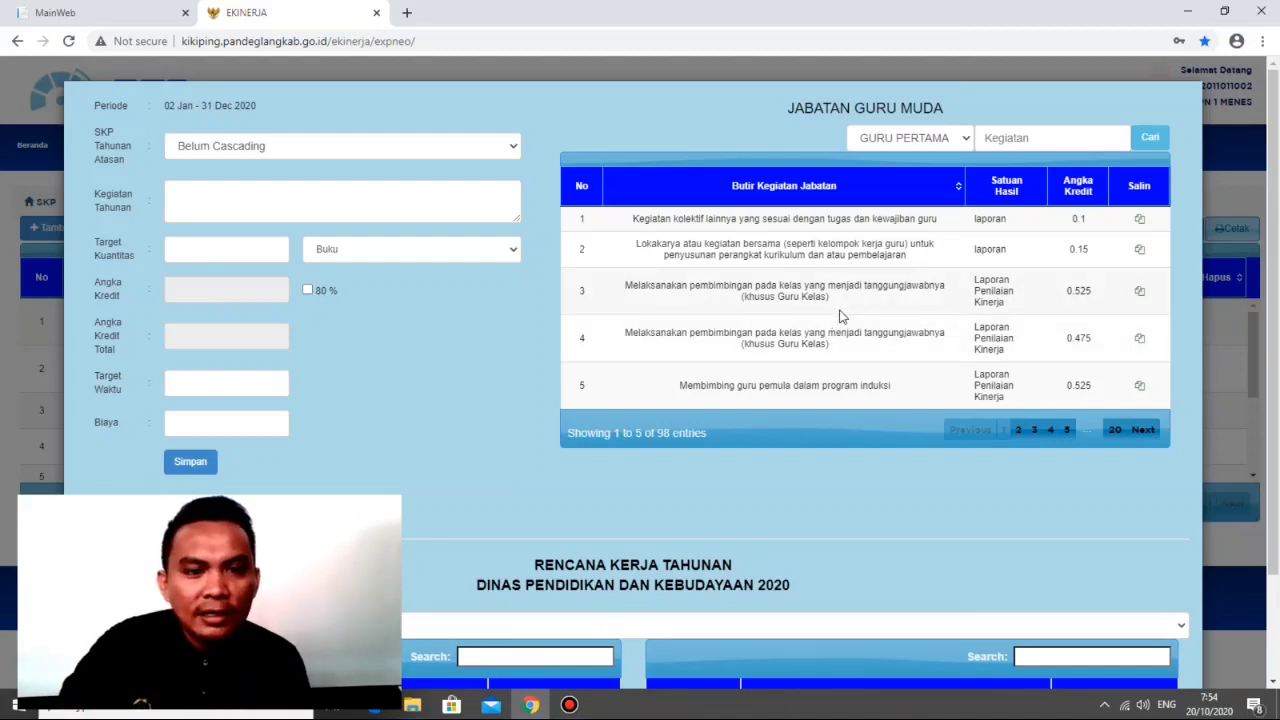
{"action": "scroll", "coordinate": [841, 307], "scroll_direction": "down", "scroll_amount": 1}
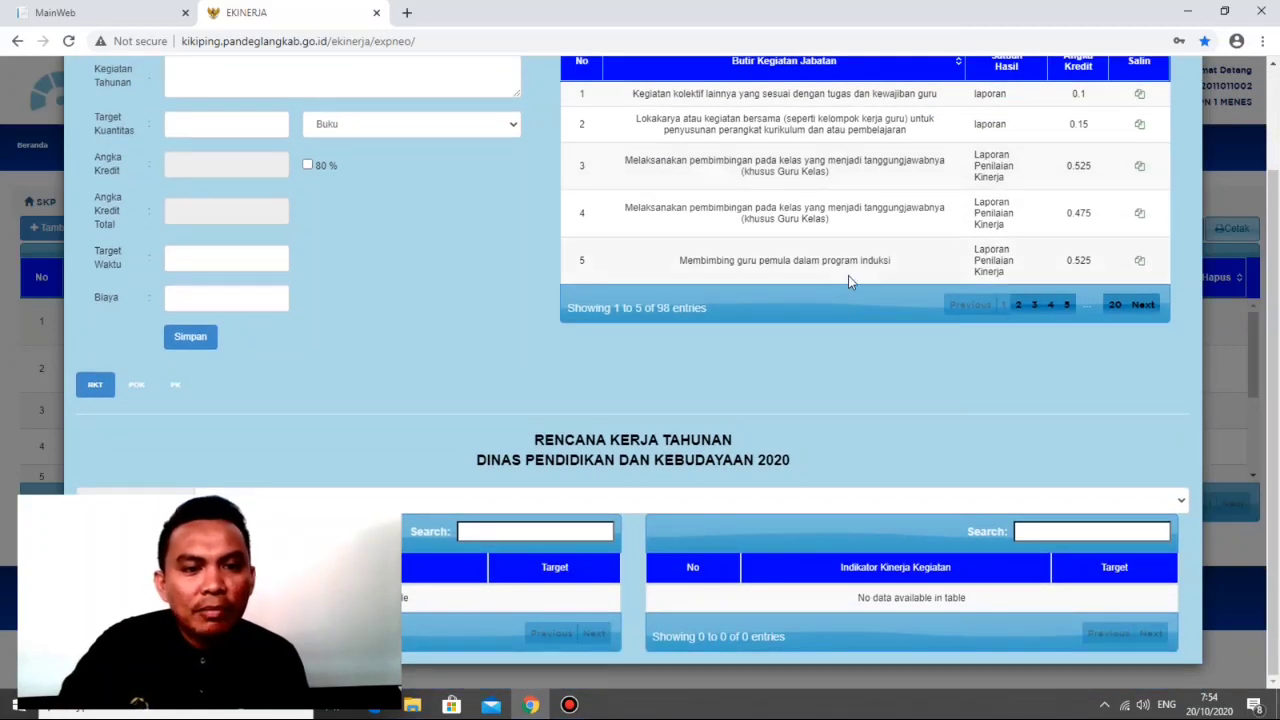
{"action": "scroll", "coordinate": [848, 275], "scroll_direction": "up", "scroll_amount": 1}
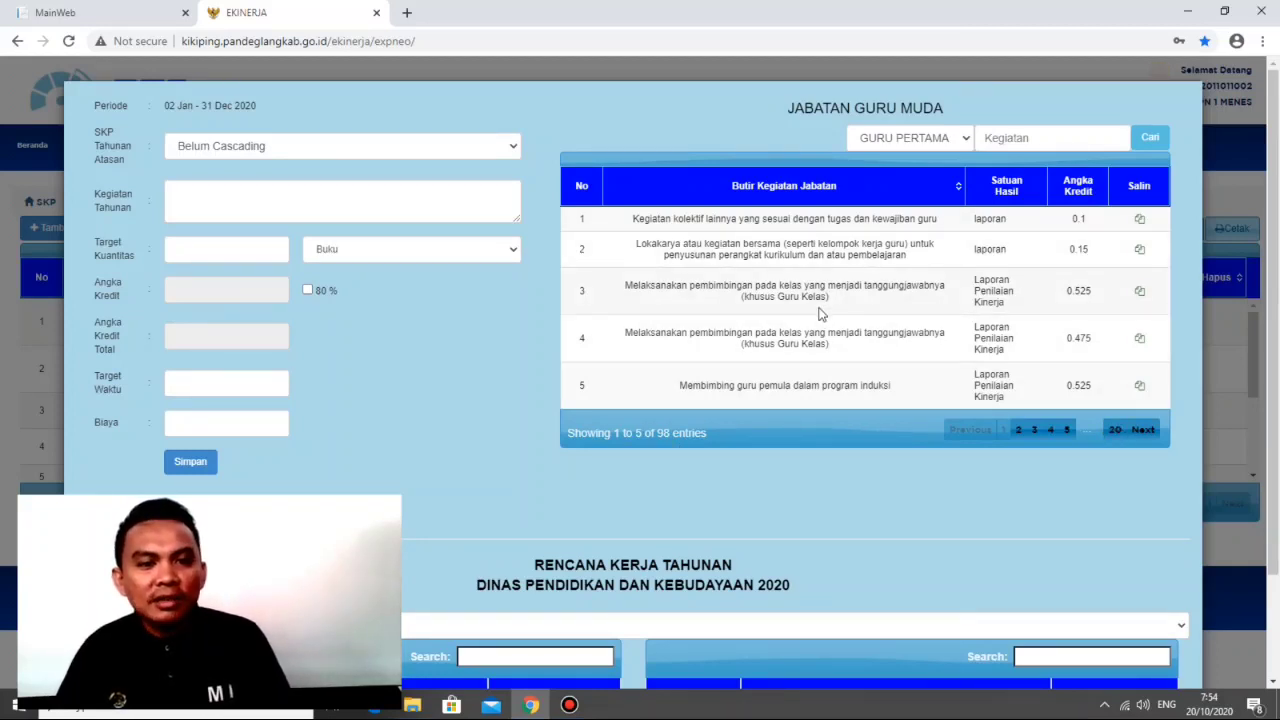
{"action": "left_click", "coordinate": [1122, 432]}
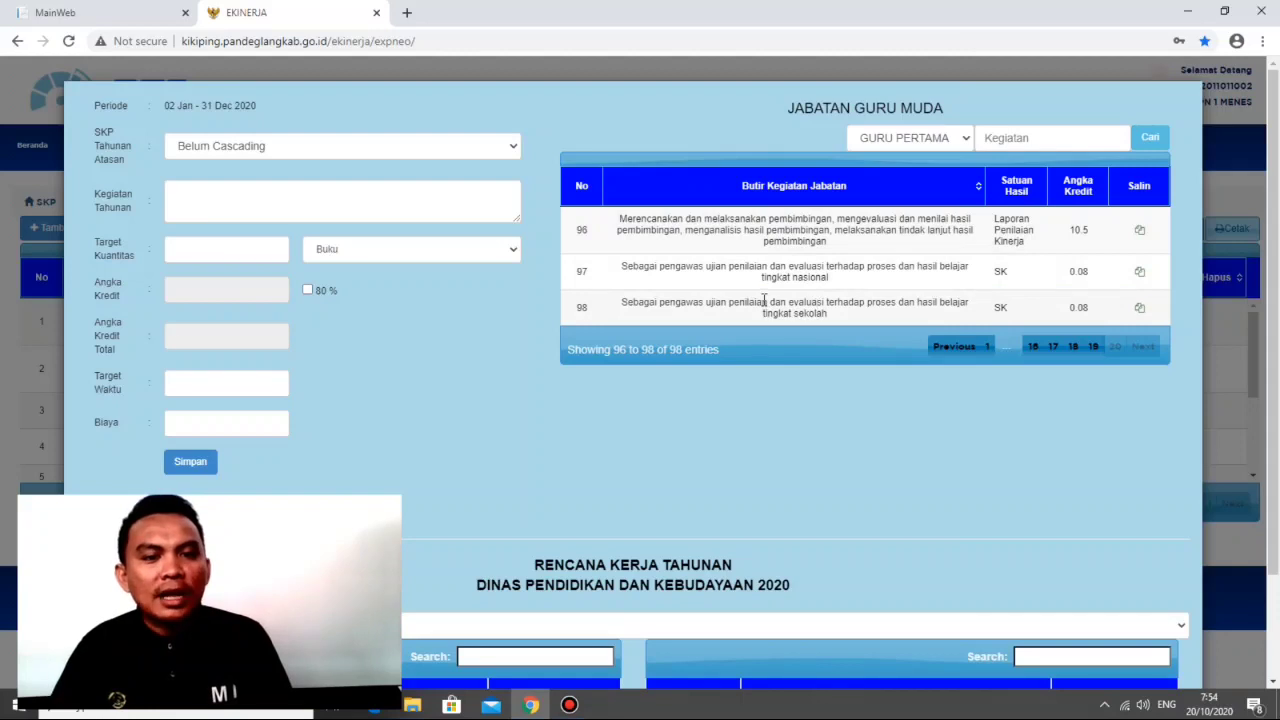
{"action": "left_click", "coordinate": [1034, 346]}
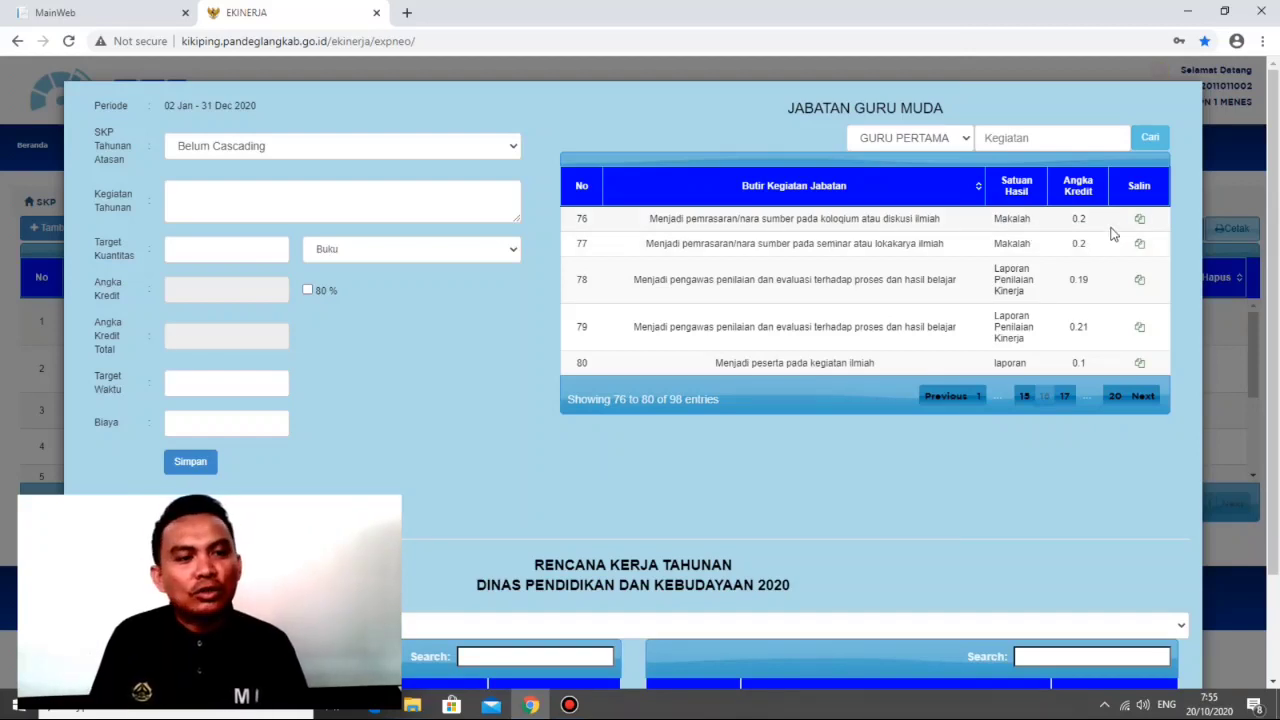
Step: Copy activity 77 on being a seminar or workshop speaker into the target form, with quantity 1, time target 1 and cost 0
{"action": "left_click", "coordinate": [1141, 247]}
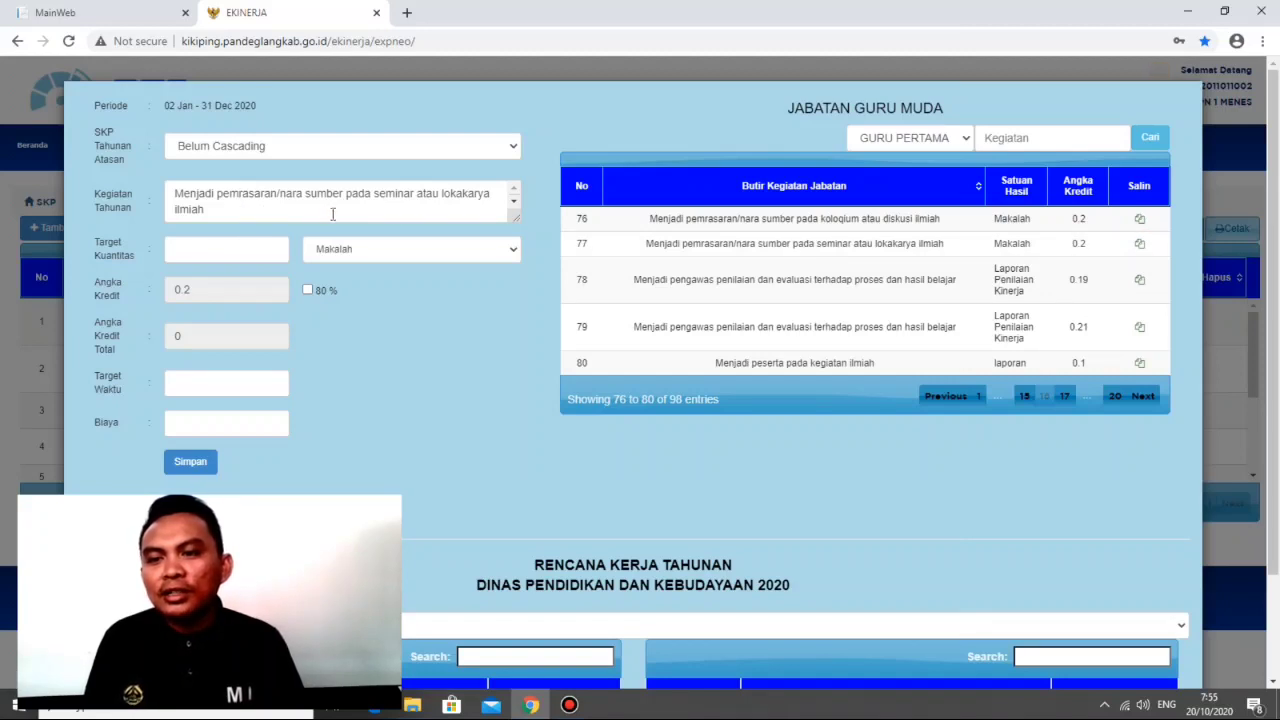
{"action": "left_click", "coordinate": [221, 247]}
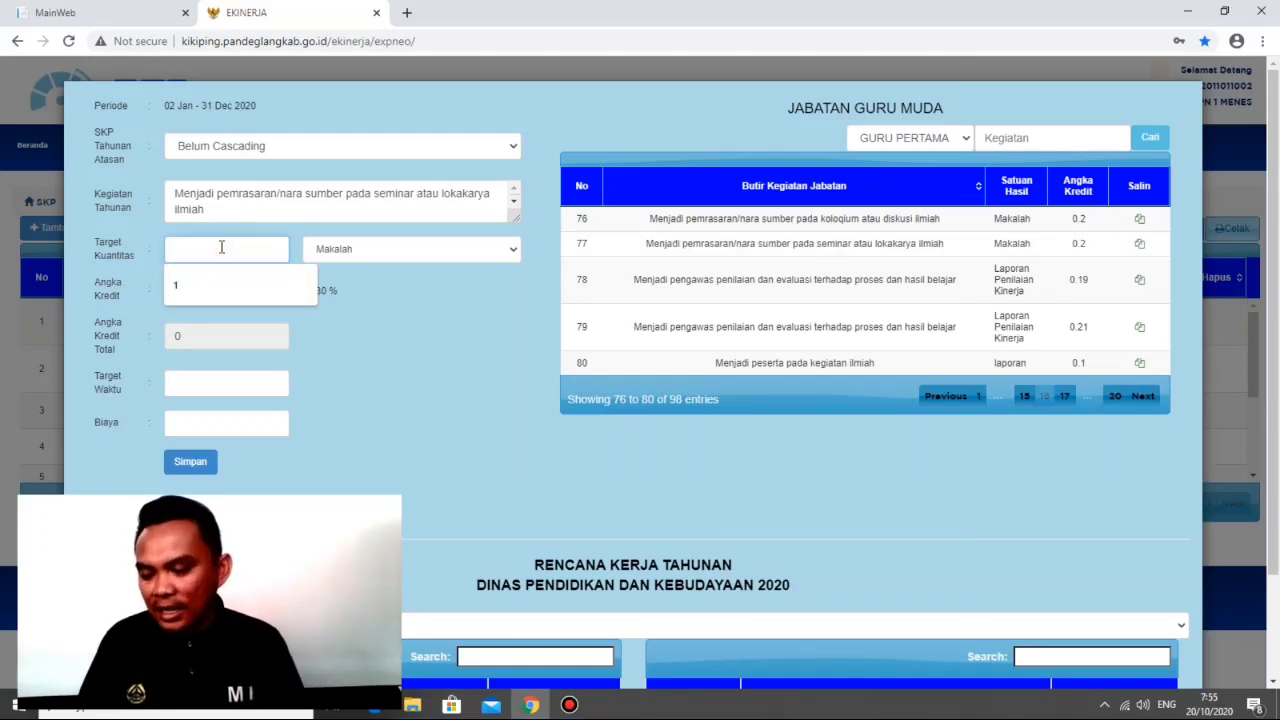
{"action": "left_click", "coordinate": [220, 284]}
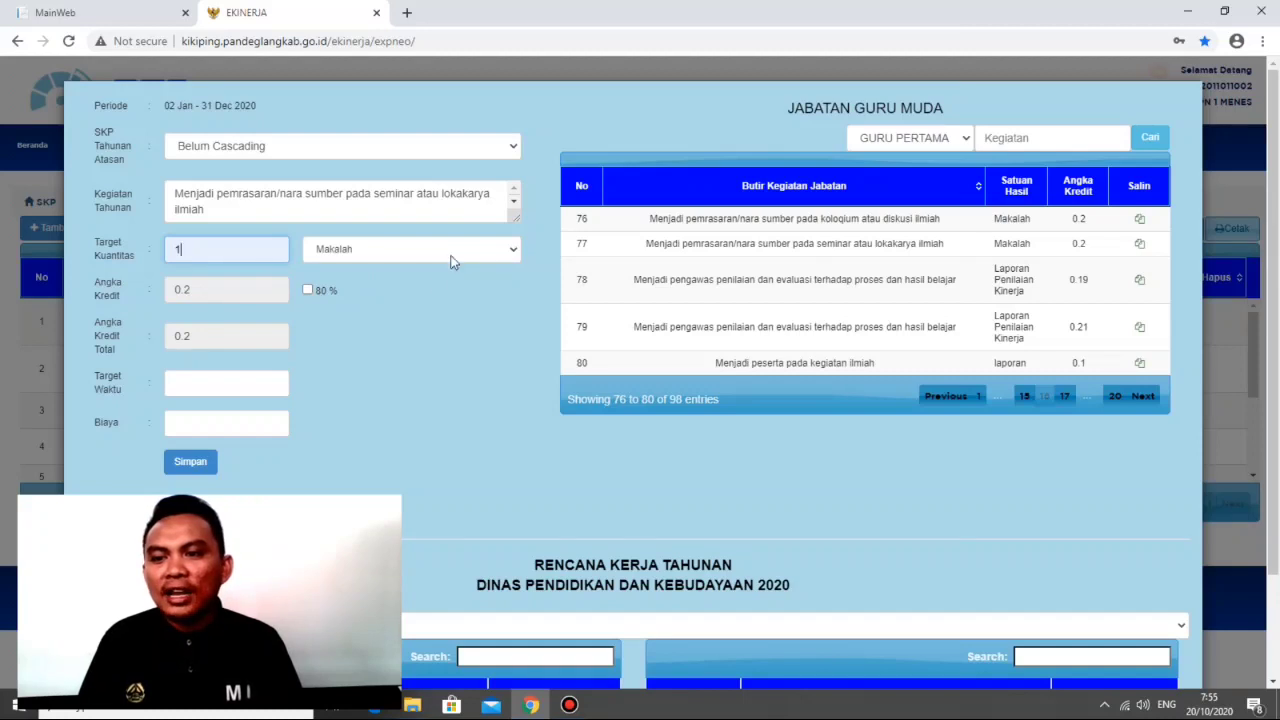
{"action": "left_click", "coordinate": [224, 387]}
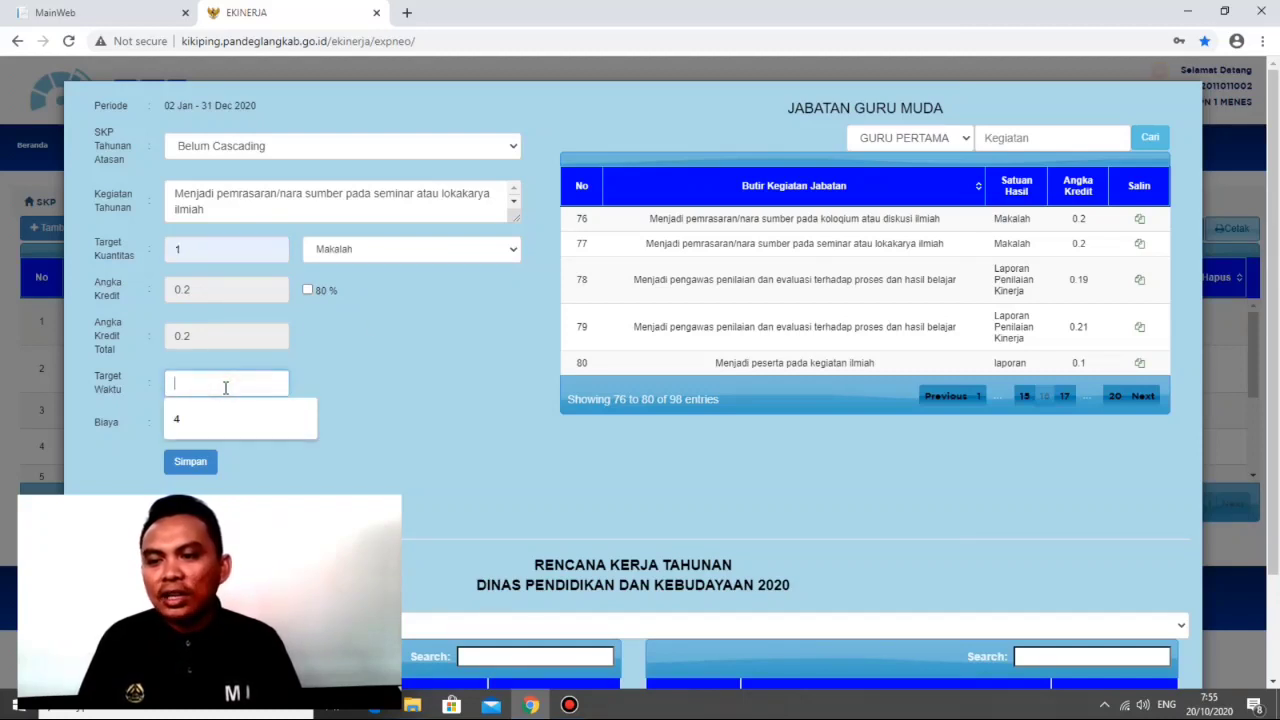
{"action": "type", "text": "1"}
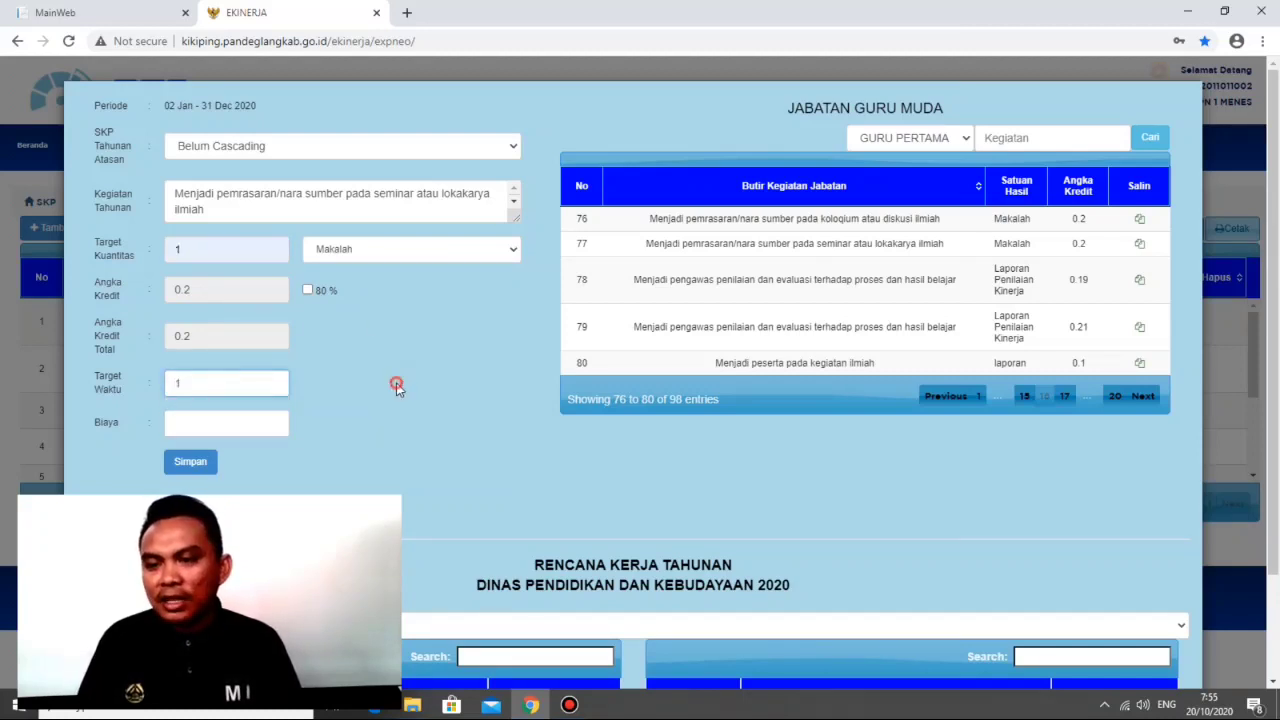
{"action": "left_click", "coordinate": [246, 418]}
{"action": "type", "text": "0"}
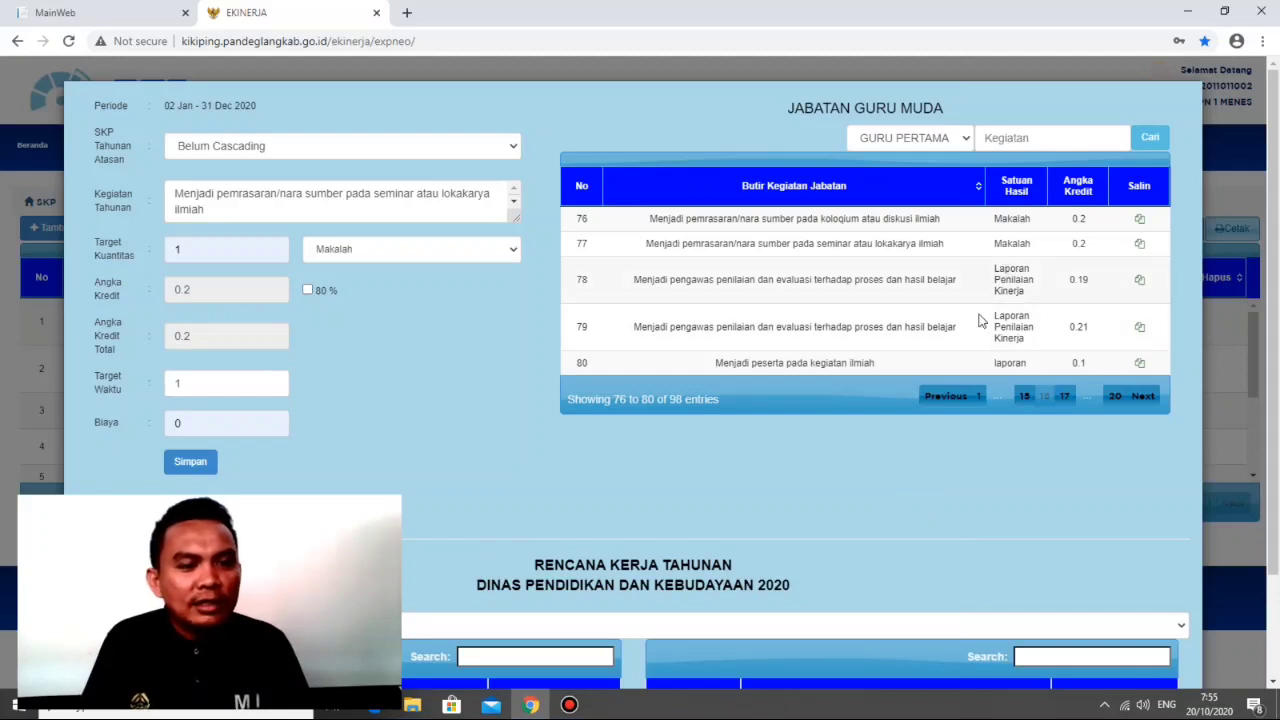
Step: Replace the form's activity with item 96 on planning and carrying out guidance, and close the form without saving
{"action": "left_click", "coordinate": [1118, 397]}
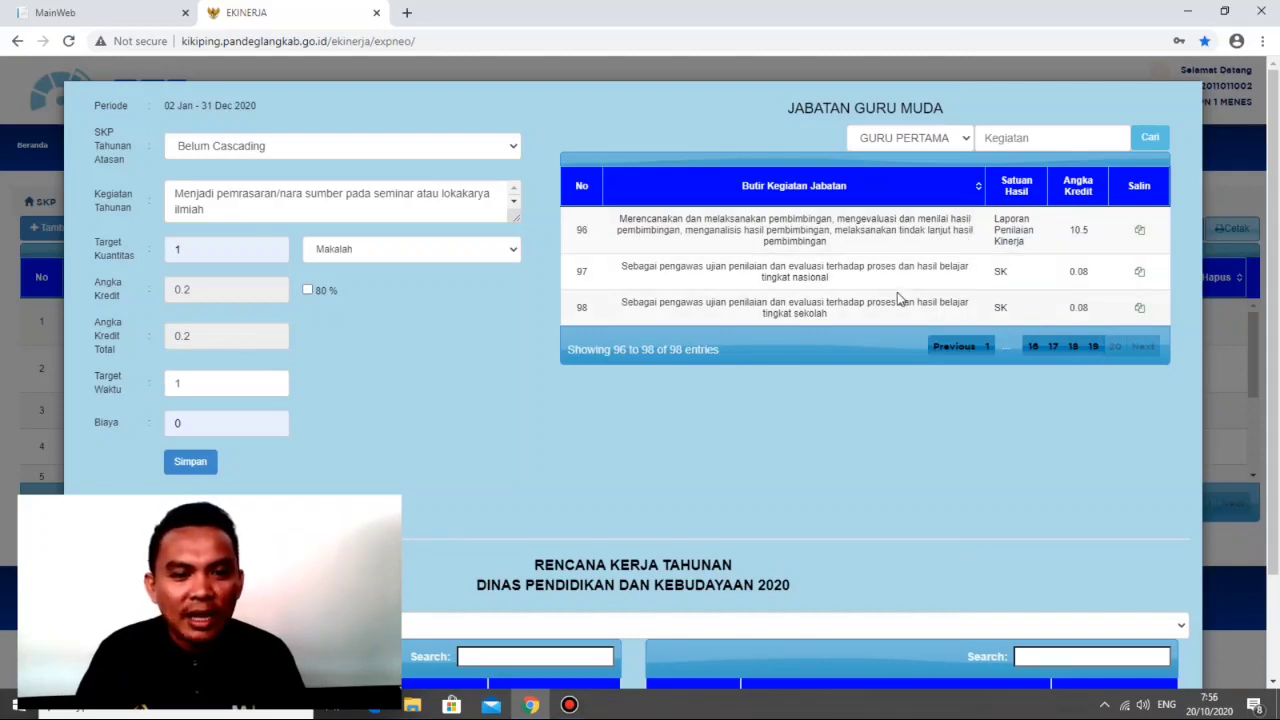
{"action": "scroll", "coordinate": [892, 276], "scroll_direction": "down", "scroll_amount": 1}
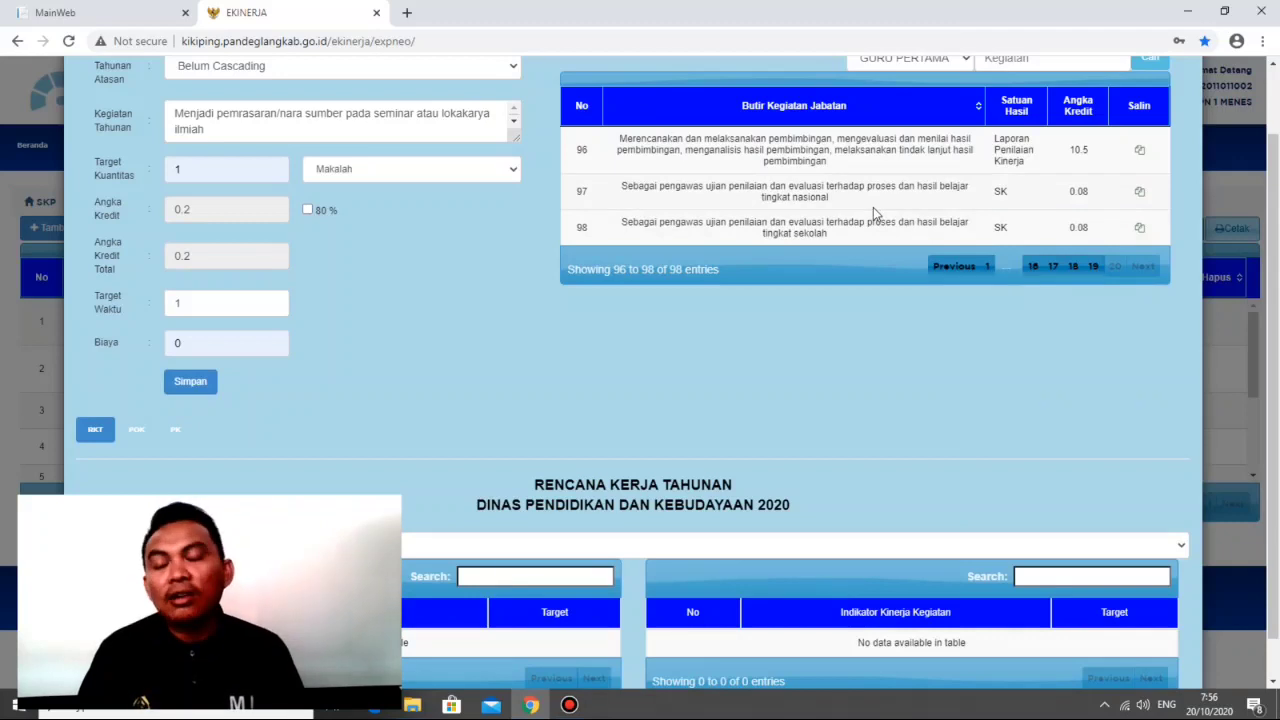
{"action": "scroll", "coordinate": [873, 207], "scroll_direction": "up", "scroll_amount": 1}
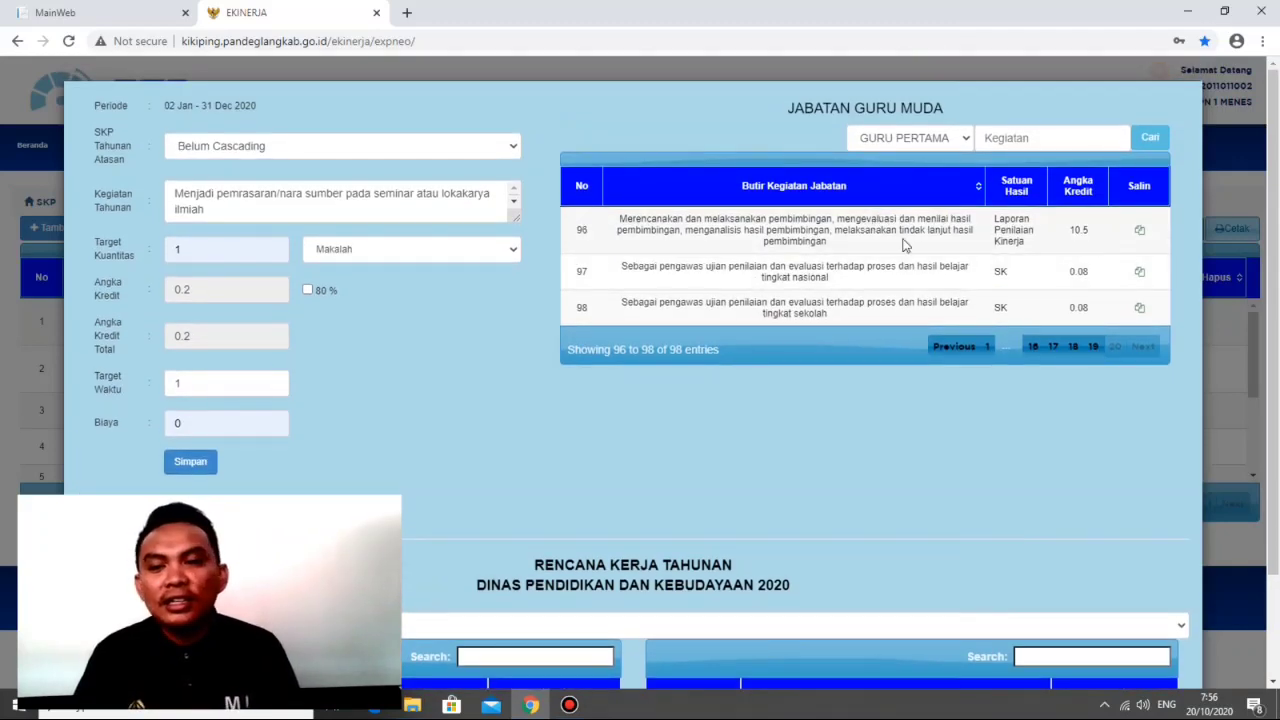
{"action": "left_click", "coordinate": [1138, 230]}
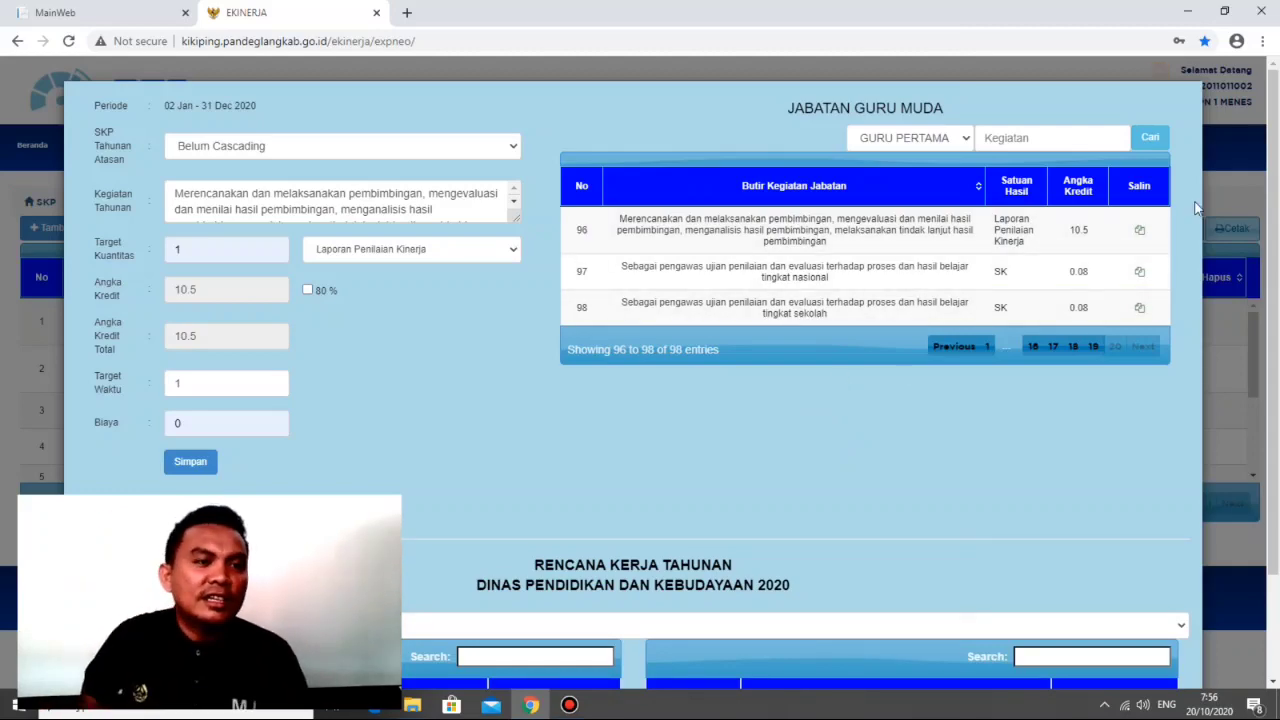
{"action": "left_click", "coordinate": [1247, 198]}
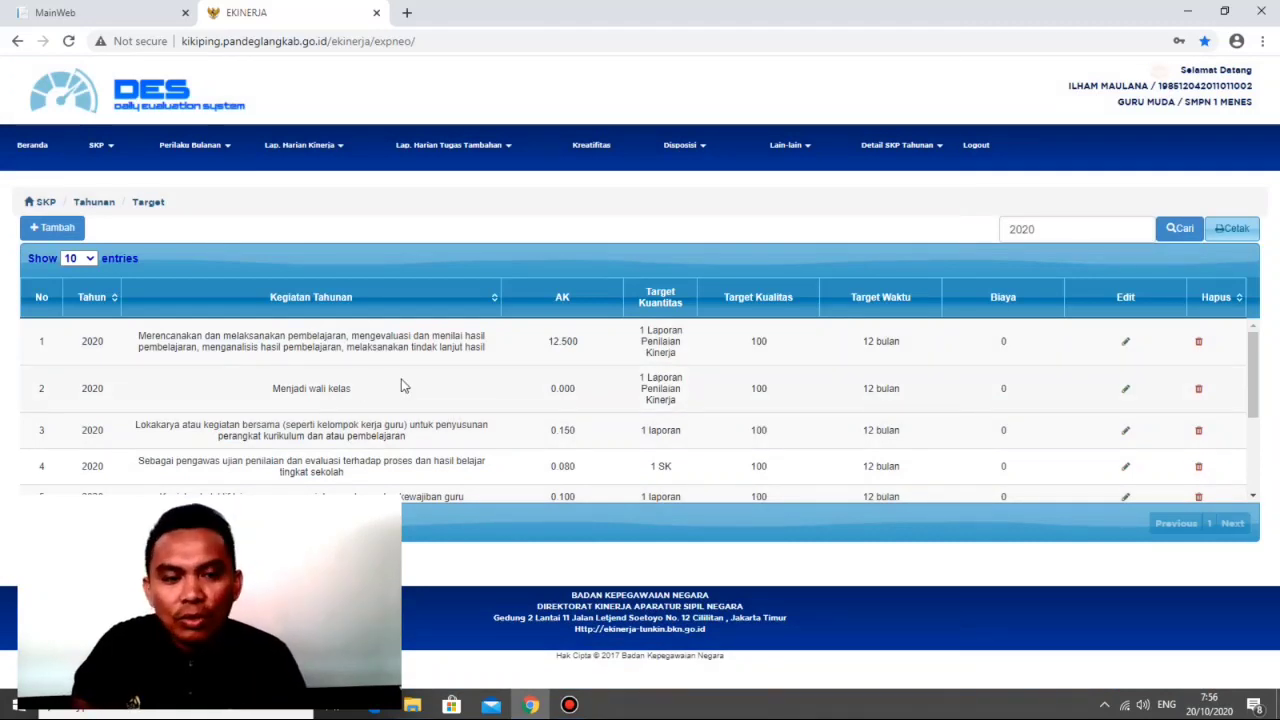
Step: Review the annual target list's activities with their credit points, quantity, quality, time and cost targets
{"action": "scroll", "coordinate": [401, 383], "scroll_direction": "down", "scroll_amount": 1}
{"action": "scroll", "coordinate": [402, 380], "scroll_direction": "up", "scroll_amount": 1}
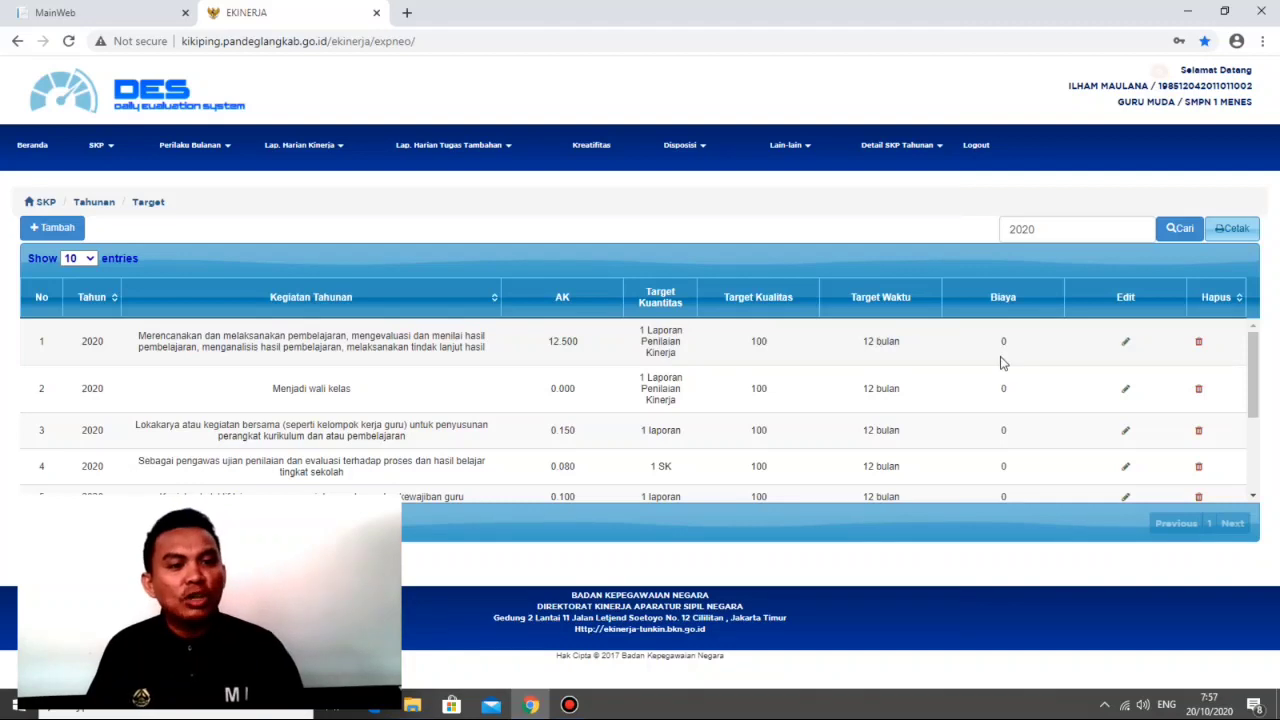
{"action": "scroll", "coordinate": [961, 358], "scroll_direction": "down", "scroll_amount": 1}
{"action": "scroll", "coordinate": [409, 386], "scroll_direction": "up", "scroll_amount": 1}
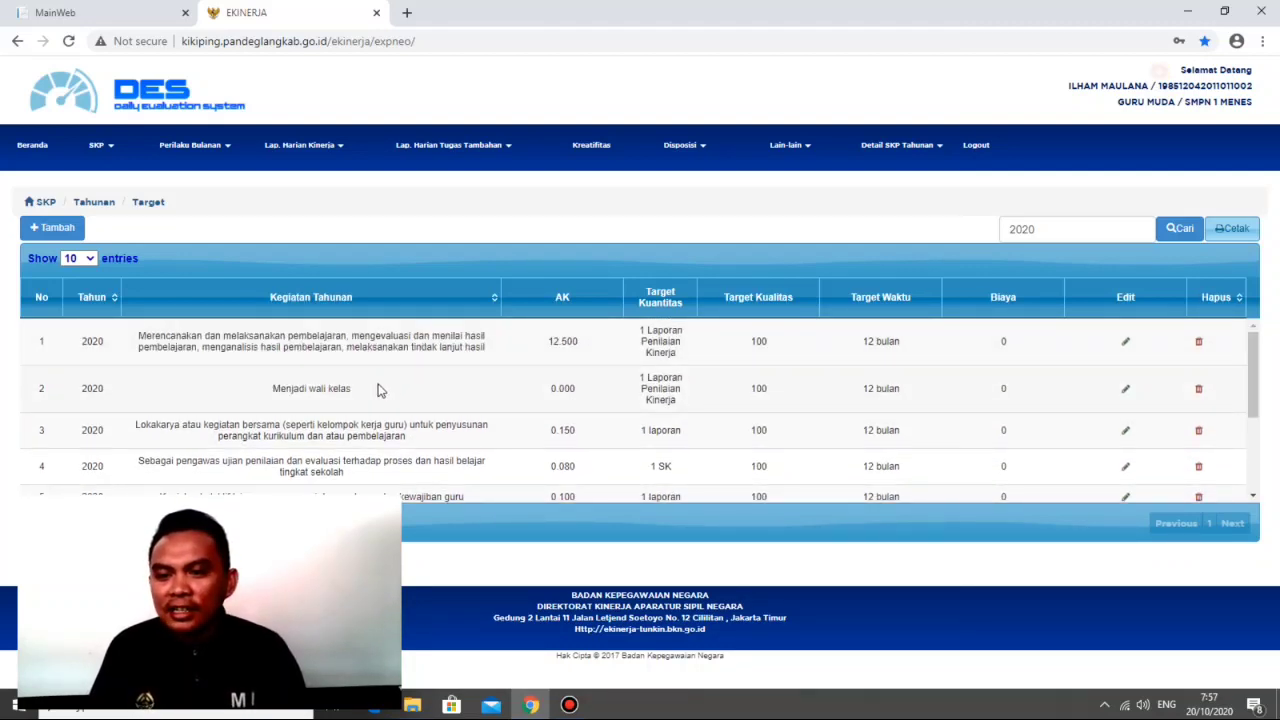
Step: Delete annual target number 9, the research report activity (karya tulis) with the 12-month time target
{"action": "scroll", "coordinate": [440, 412], "scroll_direction": "down", "scroll_amount": 1}
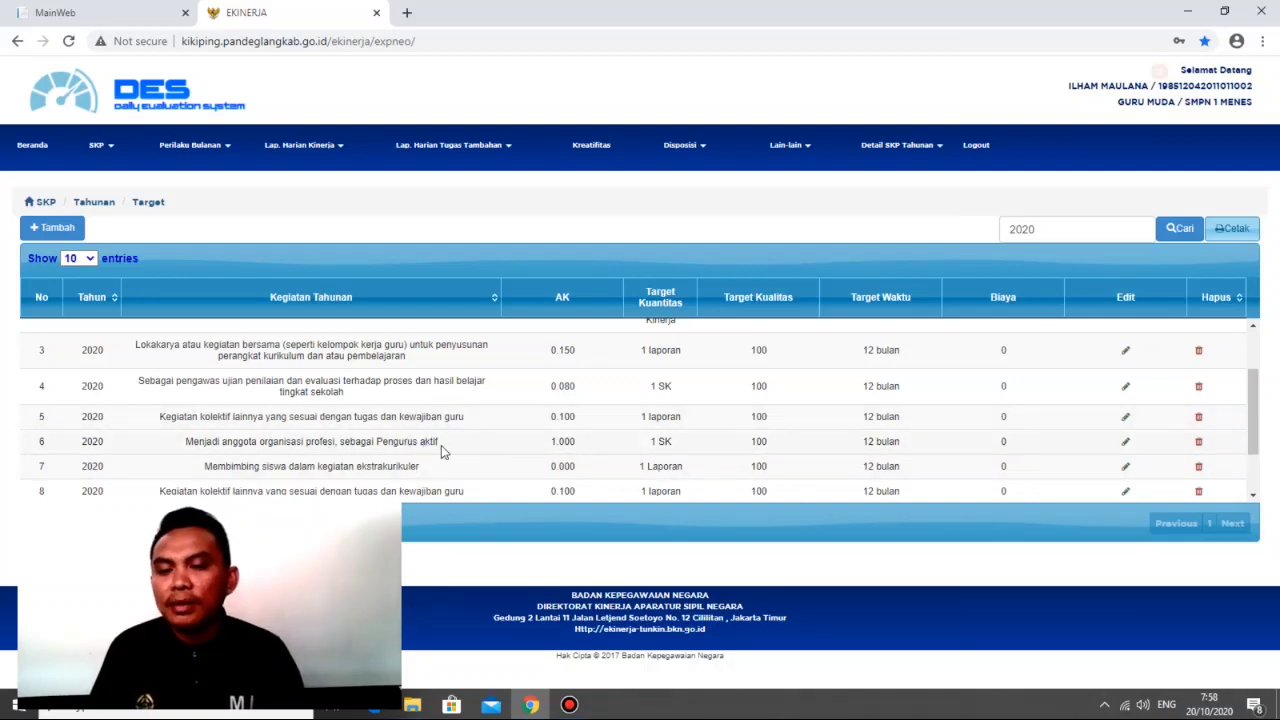
{"action": "scroll", "coordinate": [441, 445], "scroll_direction": "down", "scroll_amount": 1}
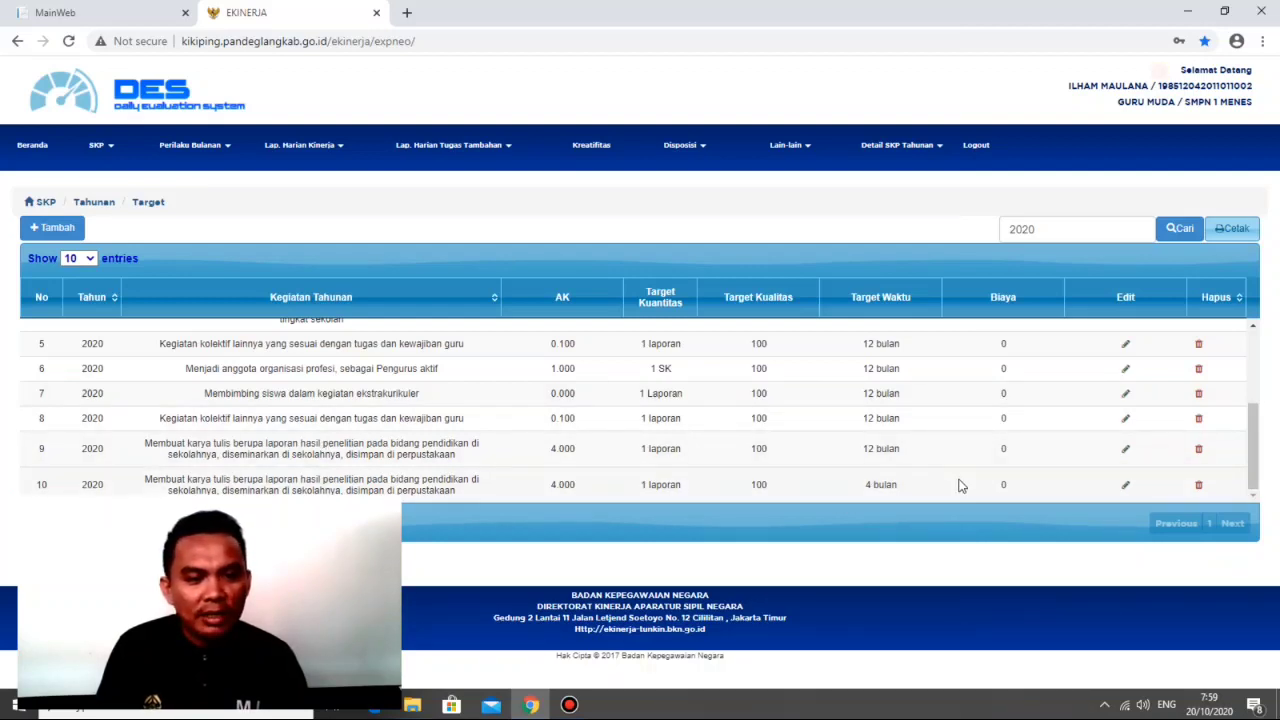
{"action": "left_click", "coordinate": [1198, 449]}
{"action": "left_click", "coordinate": [719, 128]}
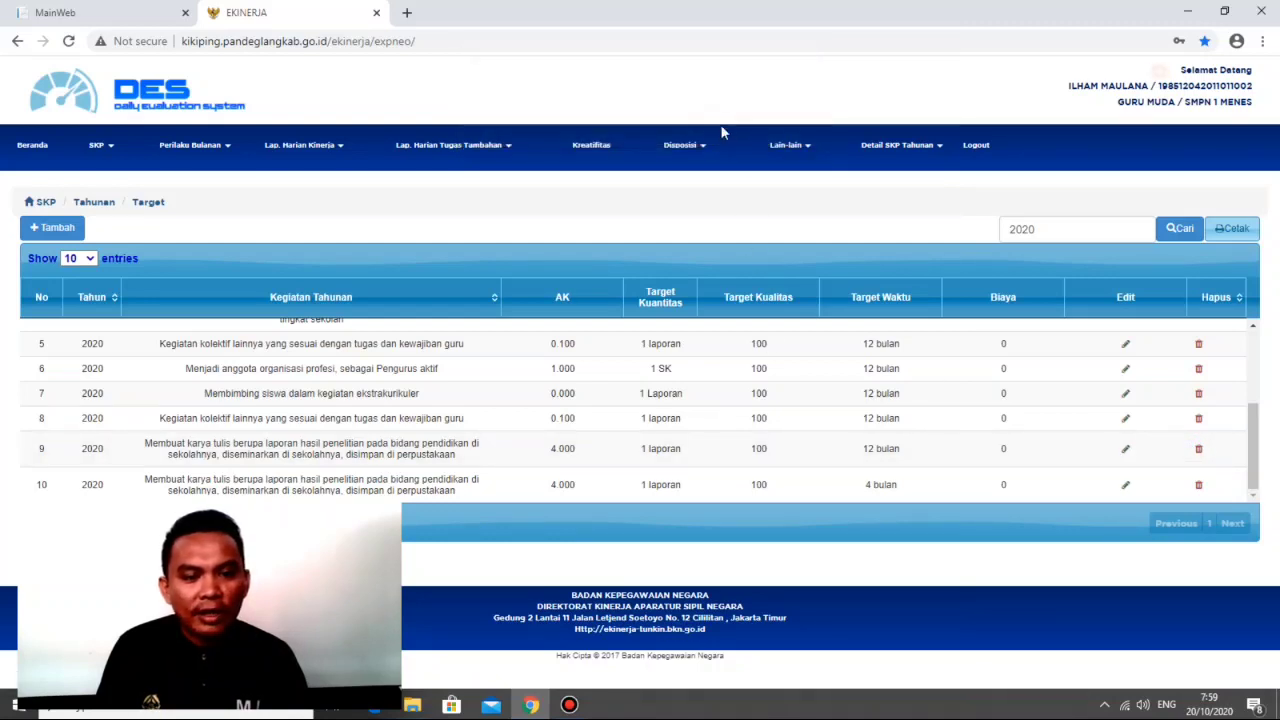
{"action": "left_click", "coordinate": [781, 132]}
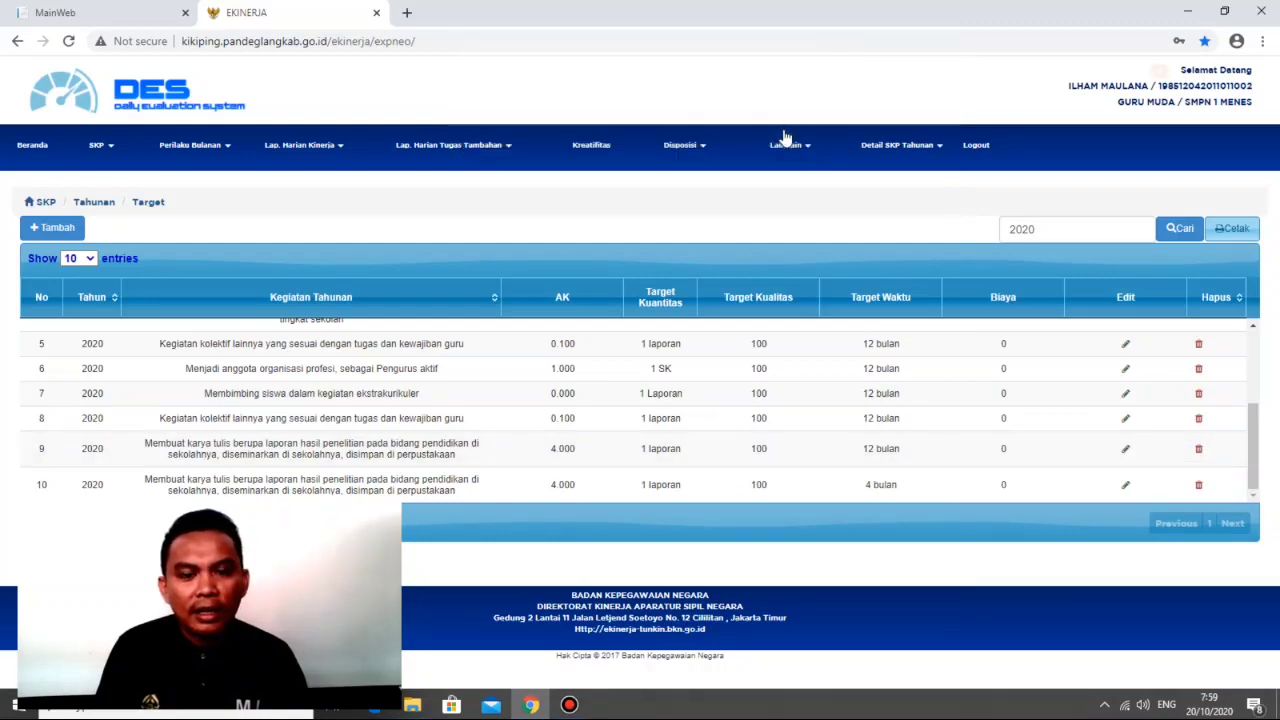
{"action": "scroll", "coordinate": [449, 401], "scroll_direction": "down", "scroll_amount": 3}
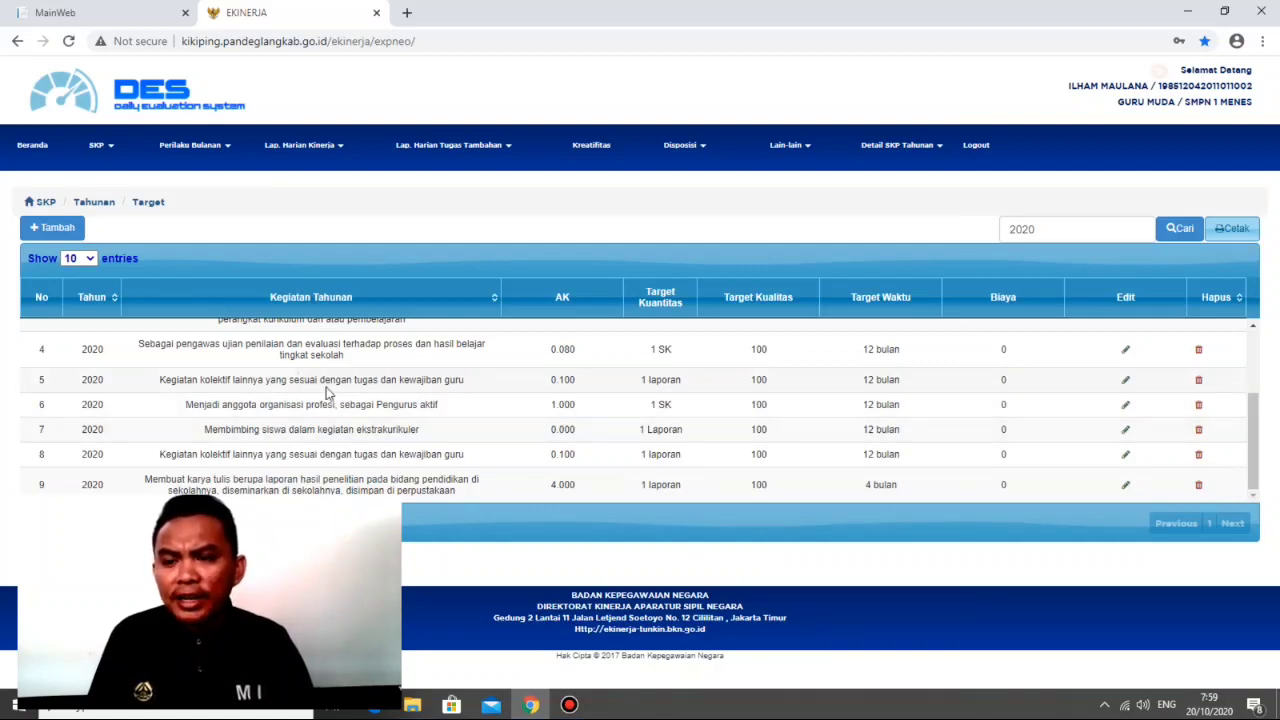
{"action": "scroll", "coordinate": [328, 388], "scroll_direction": "up", "scroll_amount": 3}
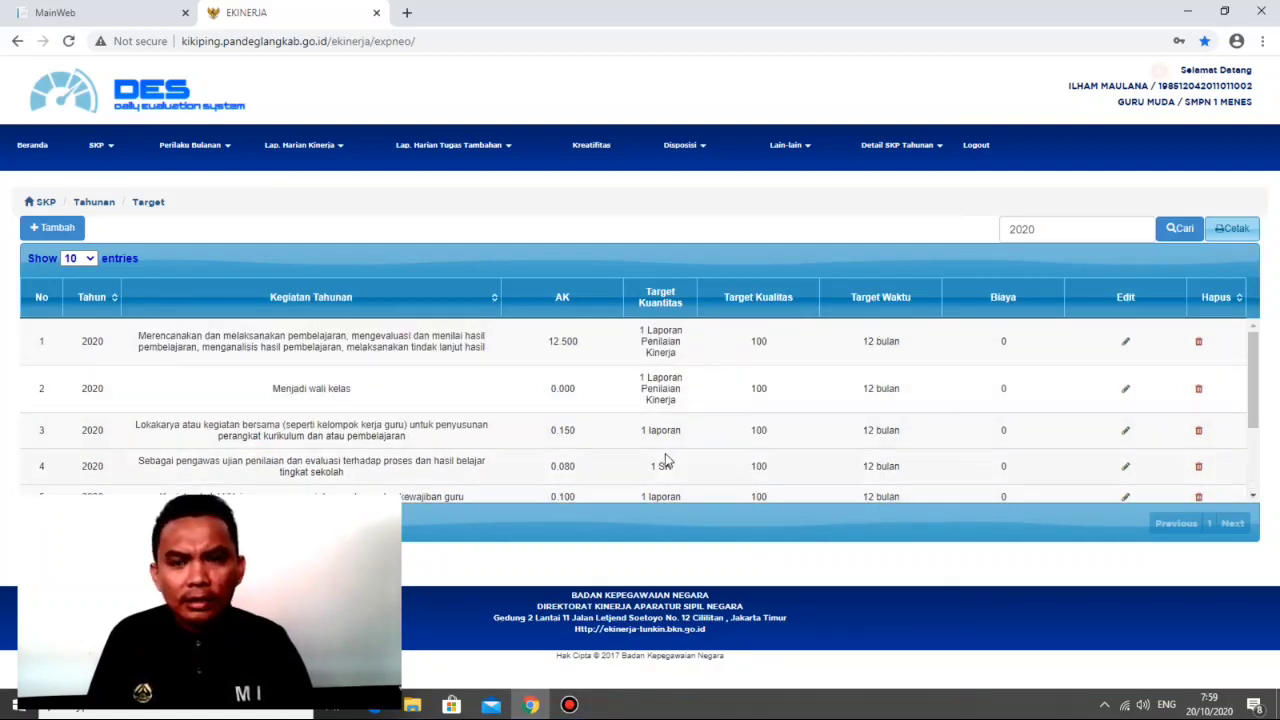
Step: Open the monthly SKP targets and realisation page (Target dan Realisasi Bulanan) and display the July 2020 targets
{"action": "left_click", "coordinate": [113, 150]}
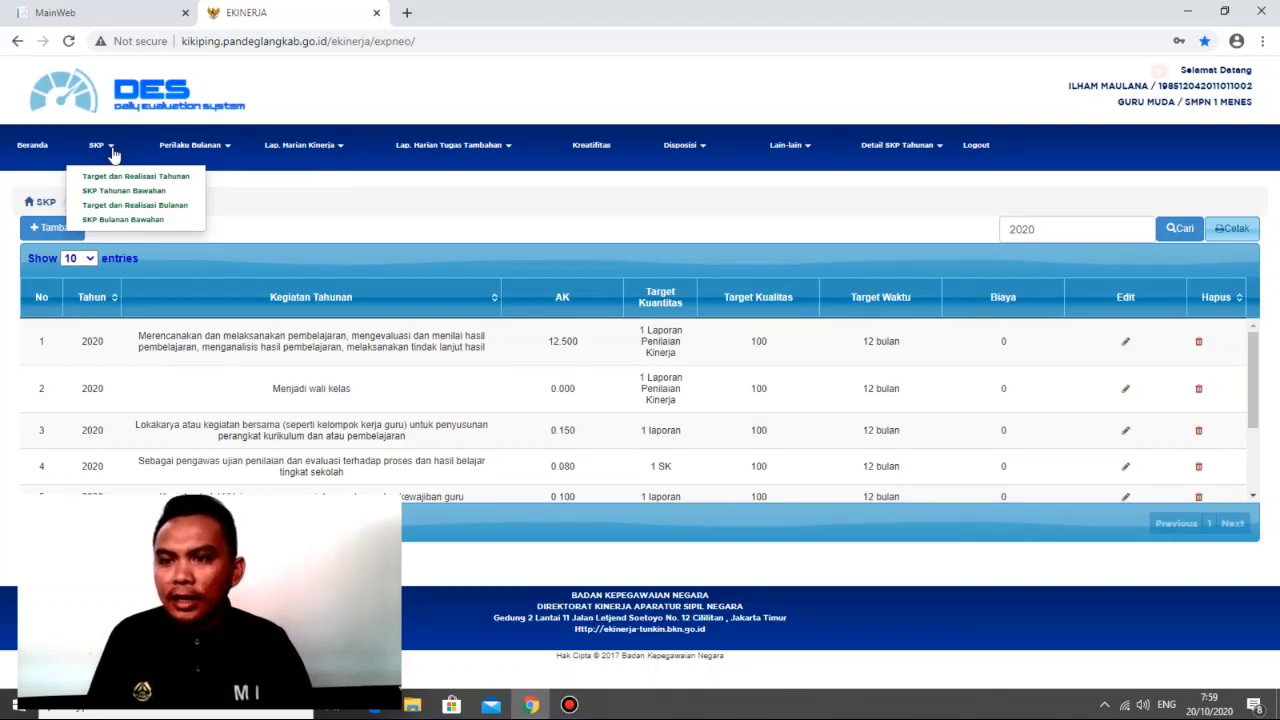
{"action": "left_click", "coordinate": [124, 208]}
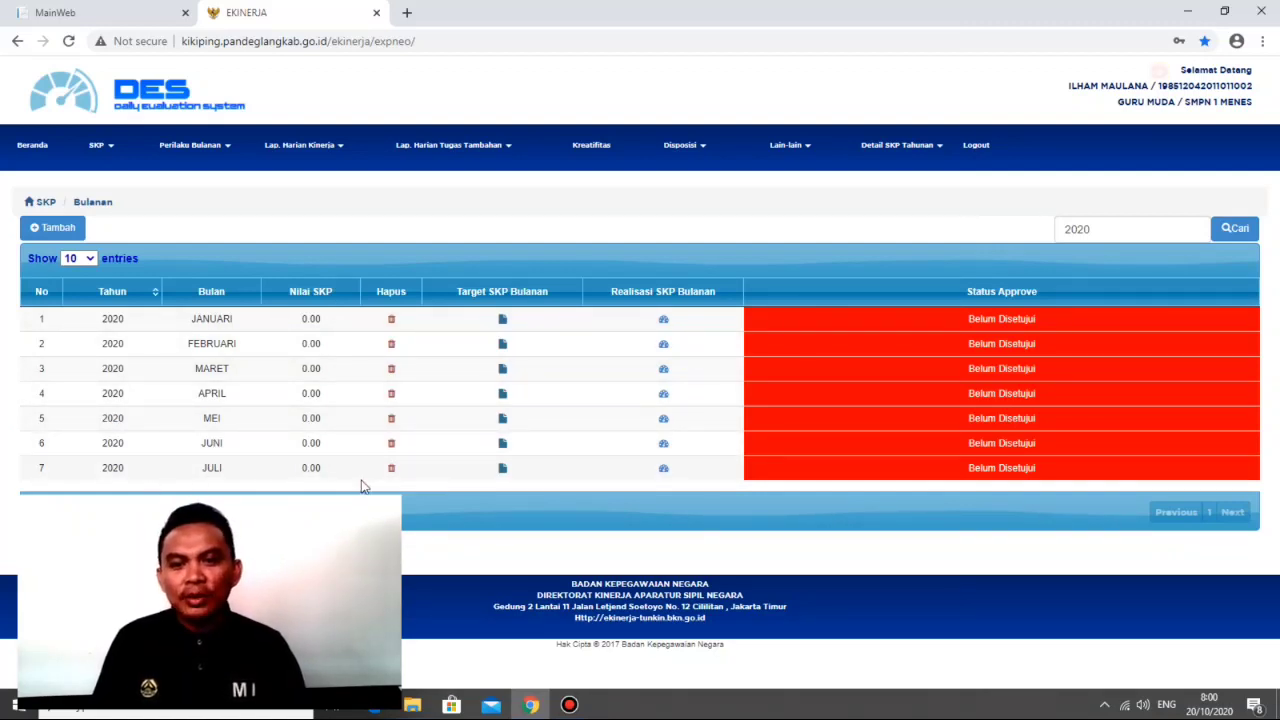
{"action": "left_click", "coordinate": [503, 470]}
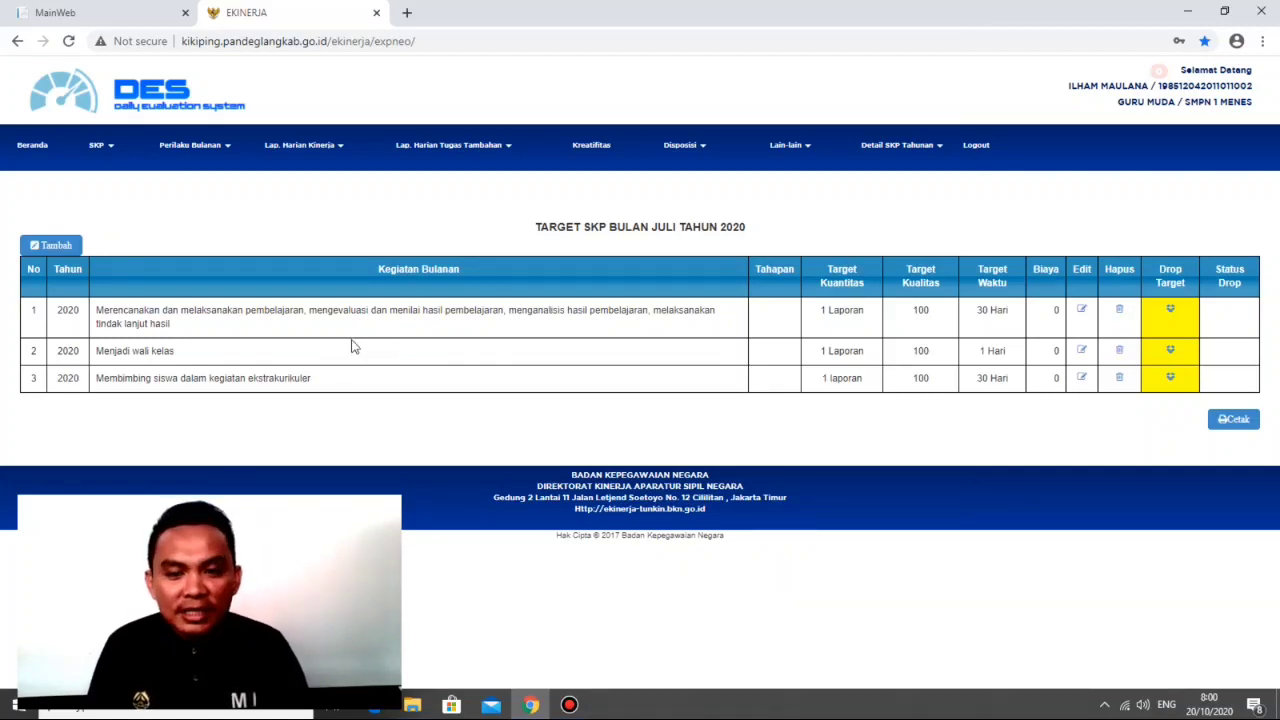
Step: Start a new July monthly target for the learning planning and implementation activity, with Tahapan set to Tidak and a target quantity of 1
{"action": "left_click", "coordinate": [54, 246]}
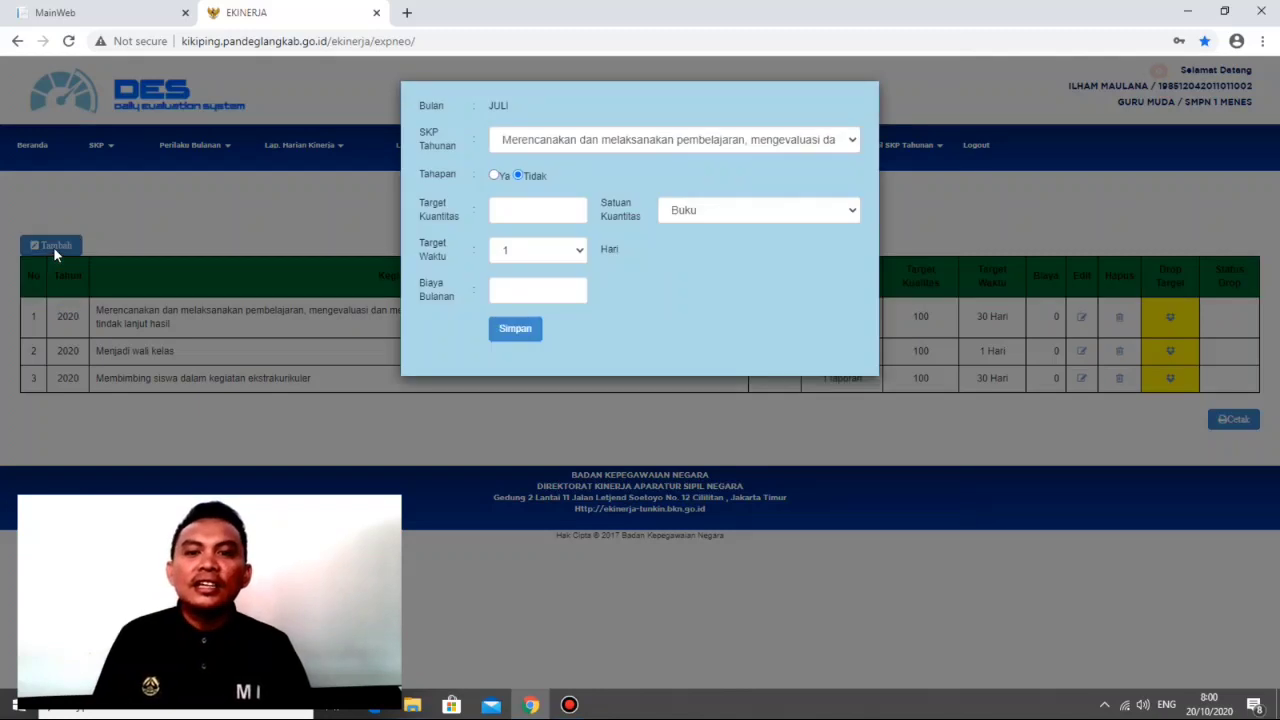
{"action": "left_click", "coordinate": [848, 139]}
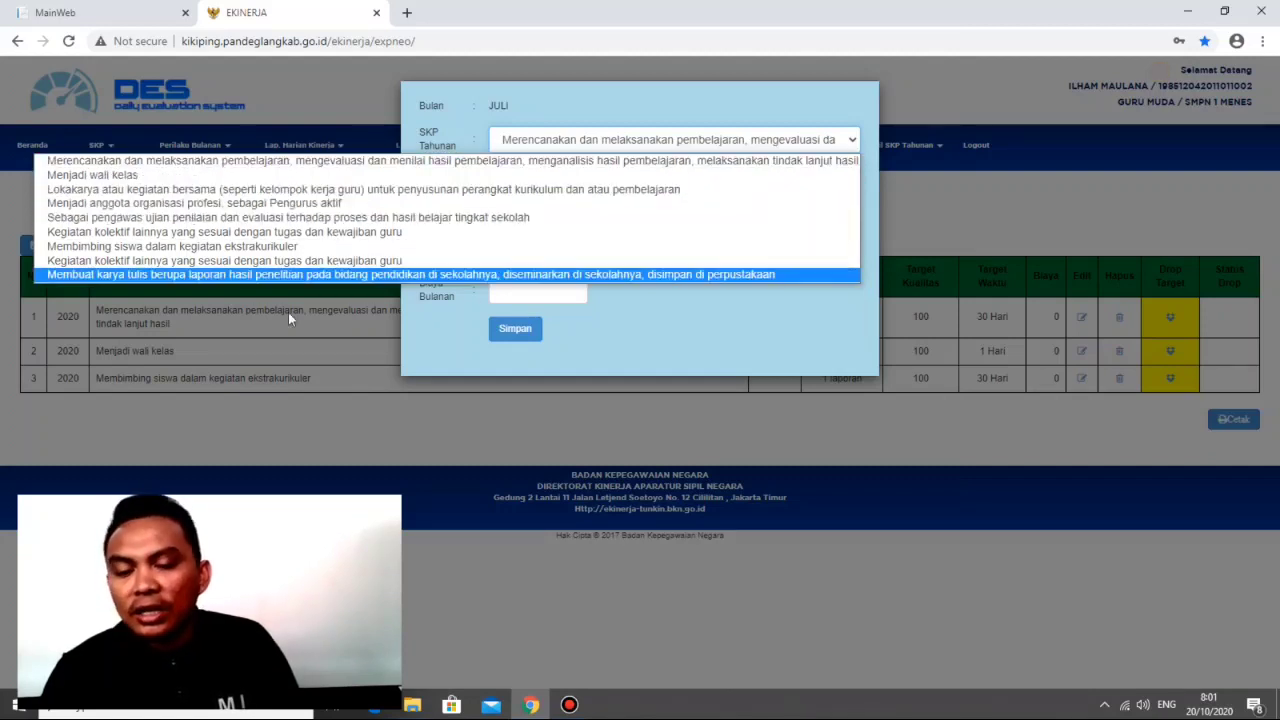
{"action": "left_click", "coordinate": [692, 353]}
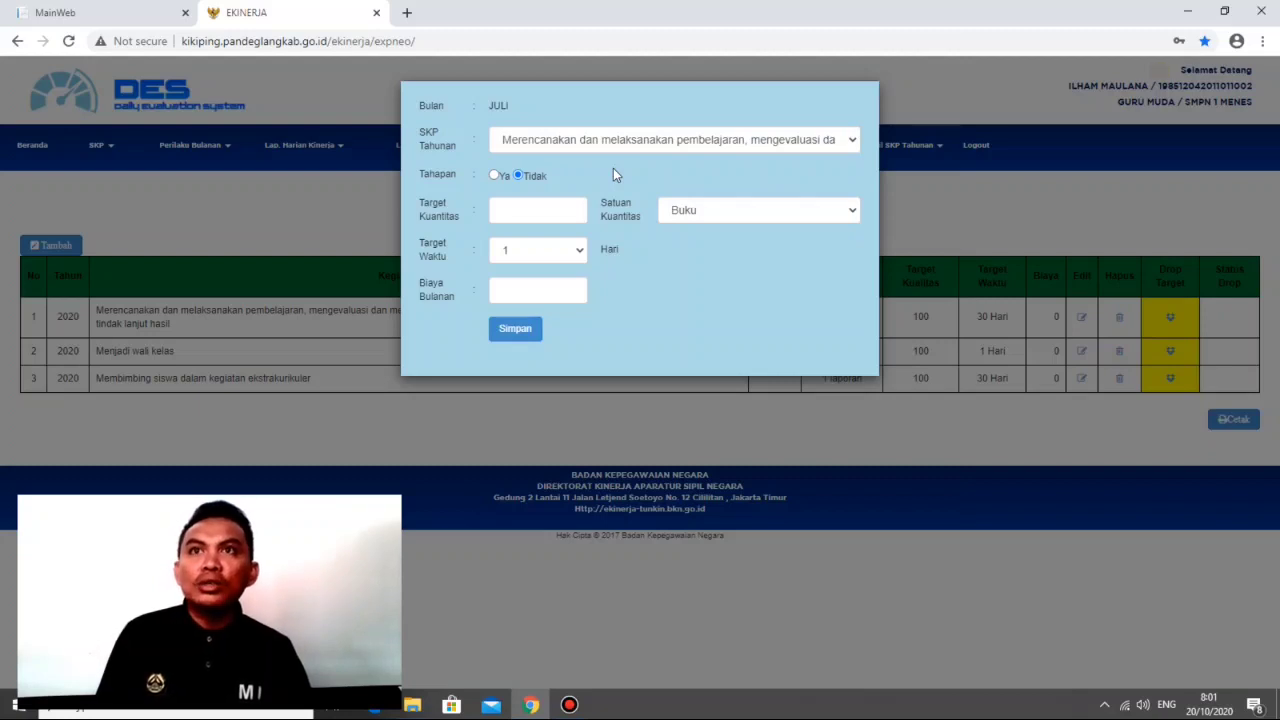
{"action": "left_click", "coordinate": [494, 176]}
{"action": "left_click", "coordinate": [517, 176]}
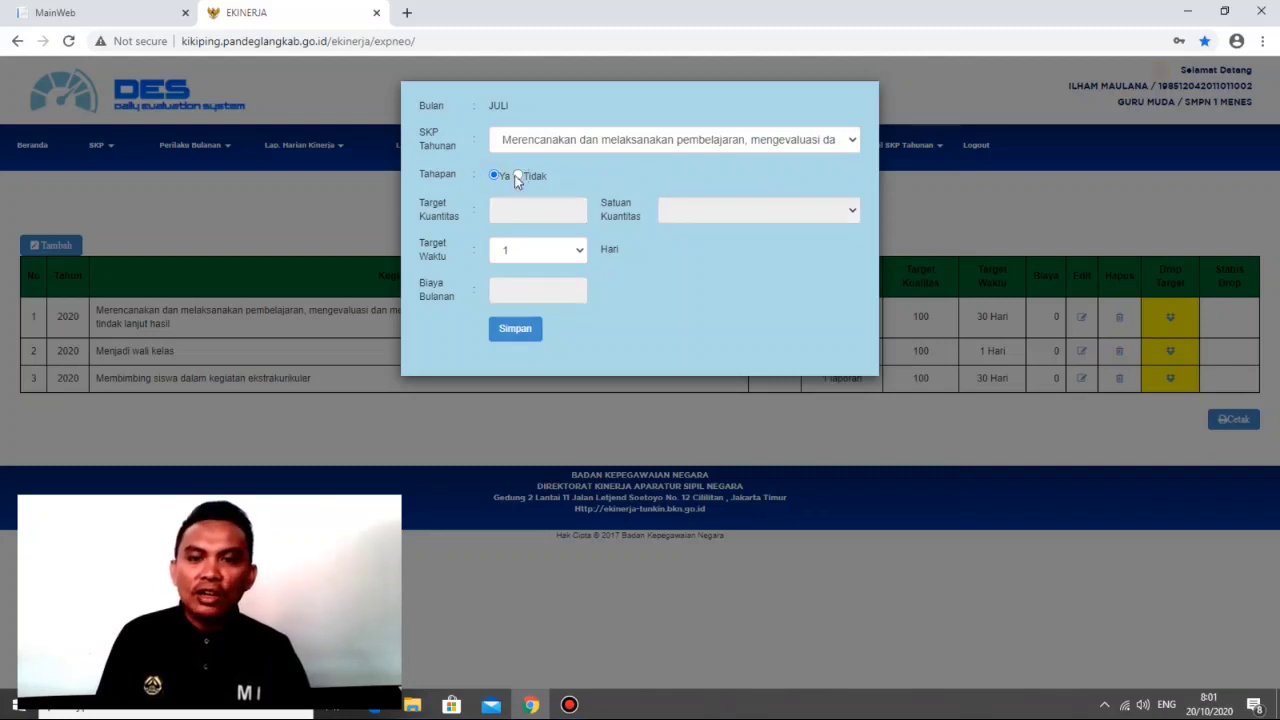
{"action": "left_click", "coordinate": [523, 209]}
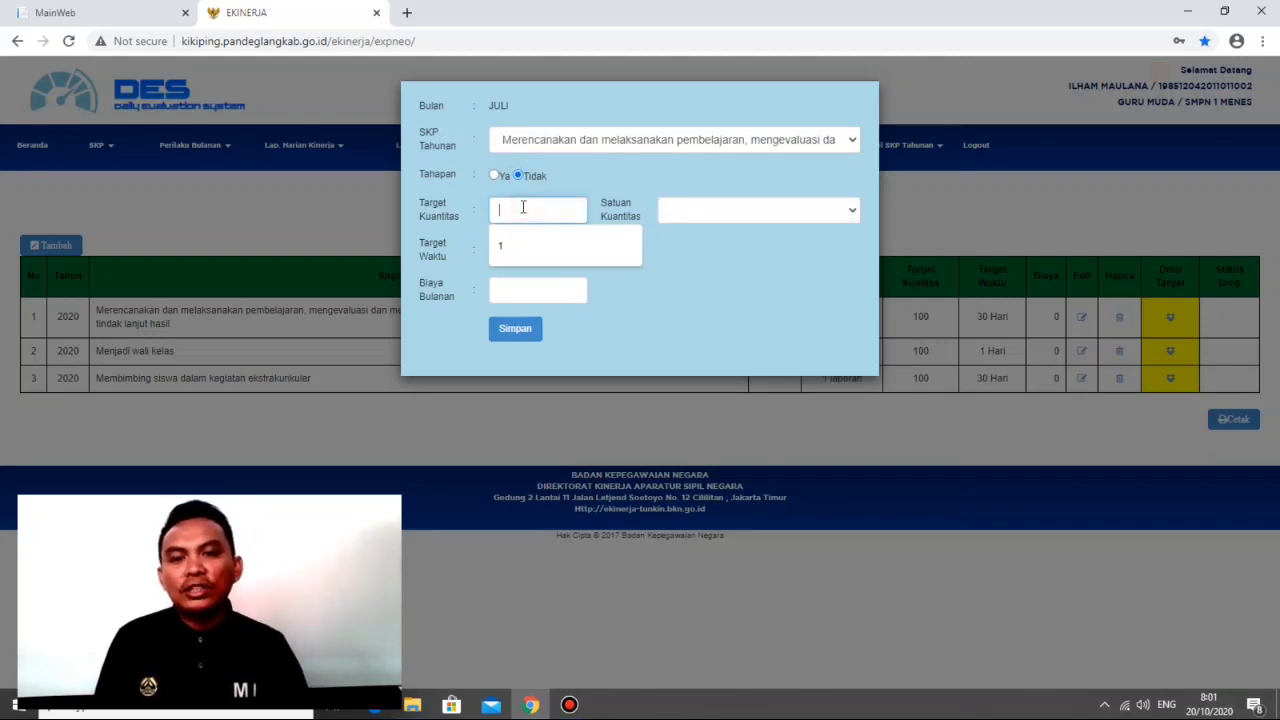
{"action": "type", "text": "1"}
Step: Set the new monthly target's quantity unit to Laporan Mengajar
{"action": "left_click", "coordinate": [677, 216]}
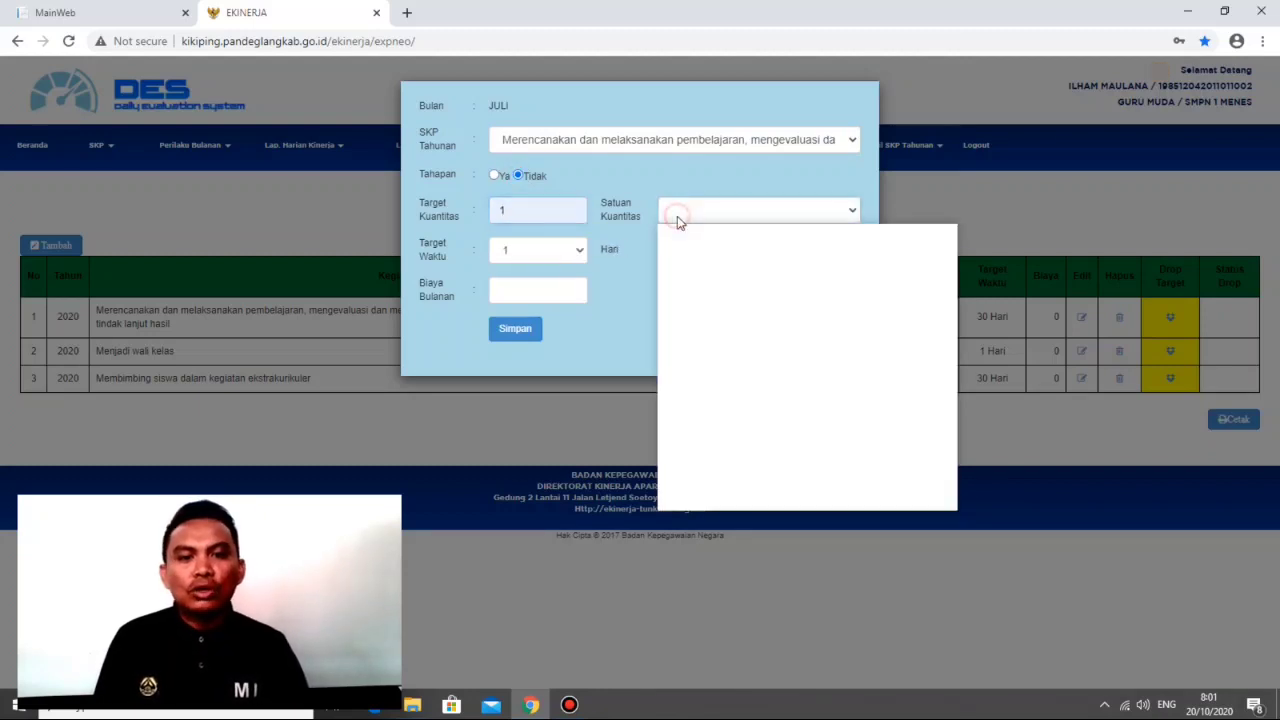
{"action": "scroll", "coordinate": [729, 300], "scroll_direction": "down", "scroll_amount": 5}
{"action": "left_click", "coordinate": [732, 204]}
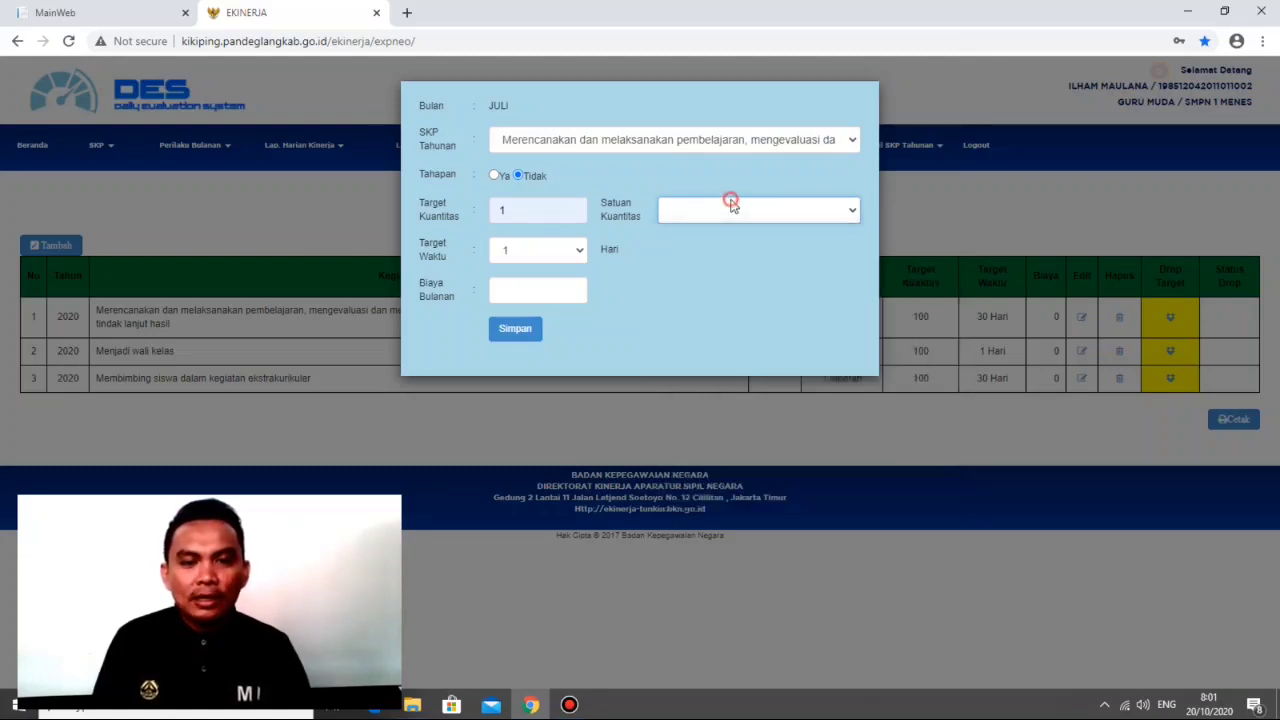
{"action": "key", "text": "l"}
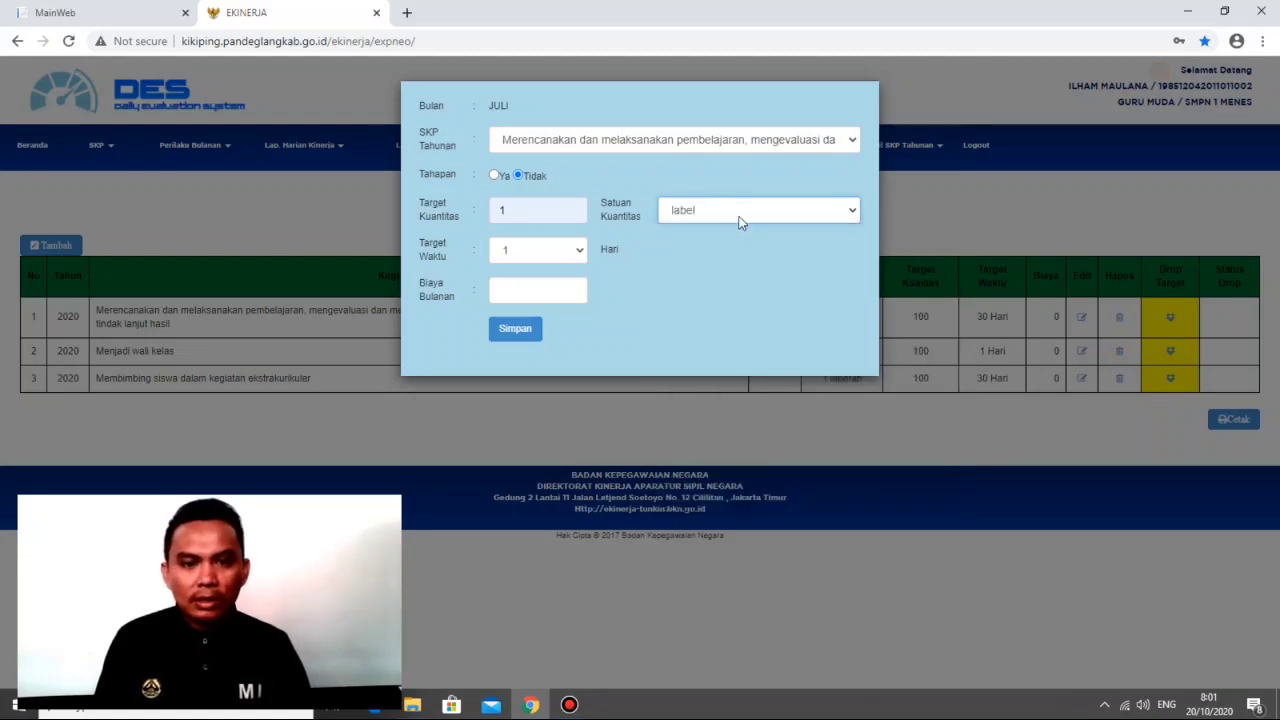
{"action": "left_click", "coordinate": [734, 209]}
{"action": "scroll", "coordinate": [736, 385], "scroll_direction": "down", "scroll_amount": 5}
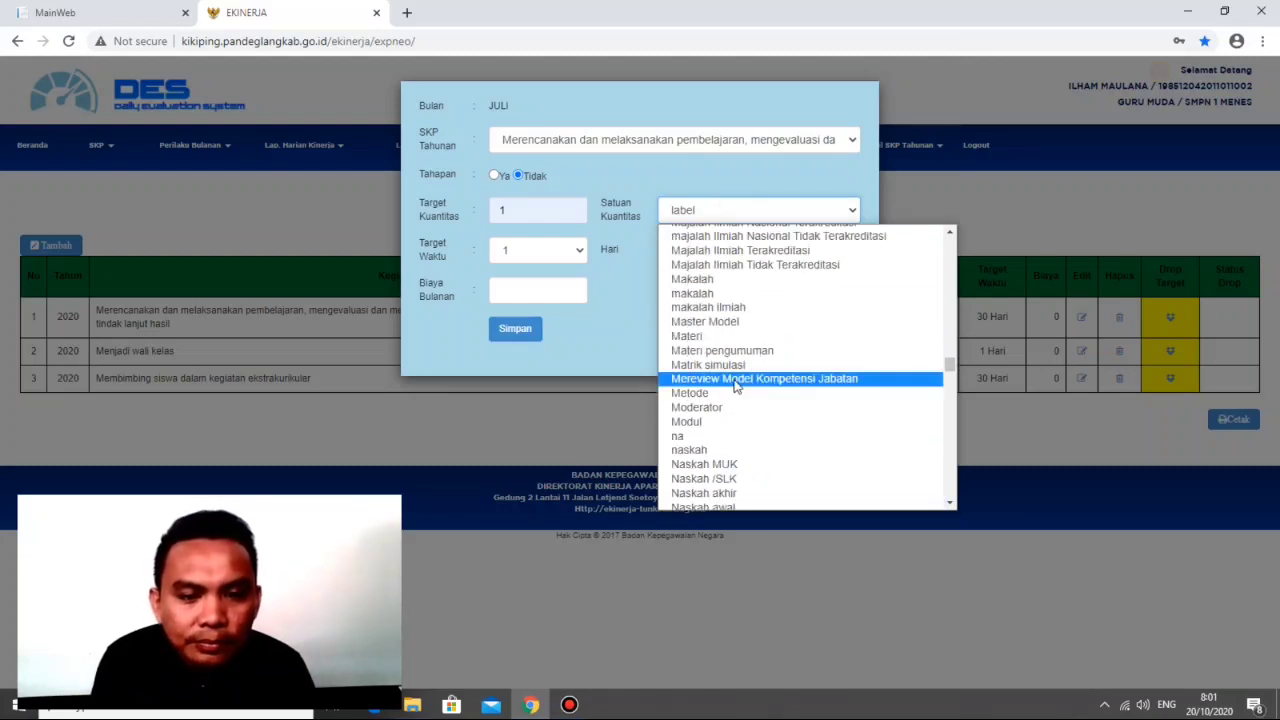
{"action": "scroll", "coordinate": [735, 385], "scroll_direction": "up", "scroll_amount": 3}
{"action": "scroll", "coordinate": [735, 385], "scroll_direction": "down", "scroll_amount": 5}
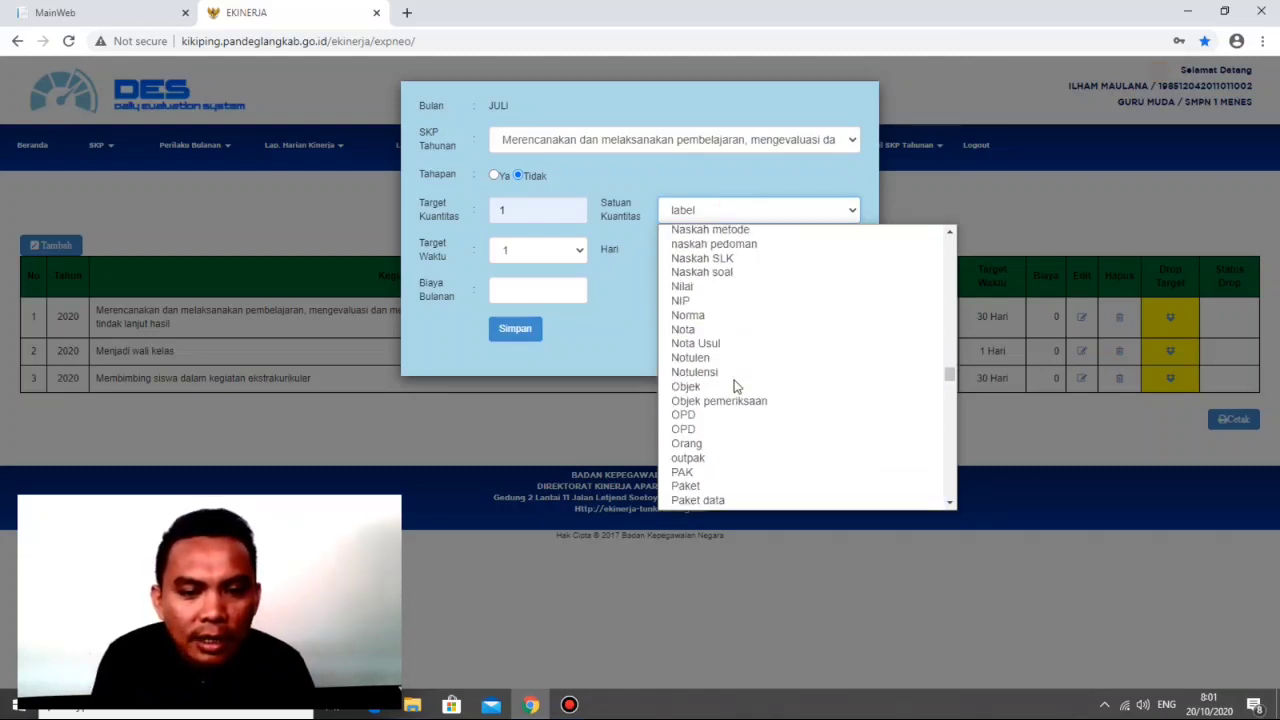
{"action": "scroll", "coordinate": [735, 385], "scroll_direction": "up", "scroll_amount": 5}
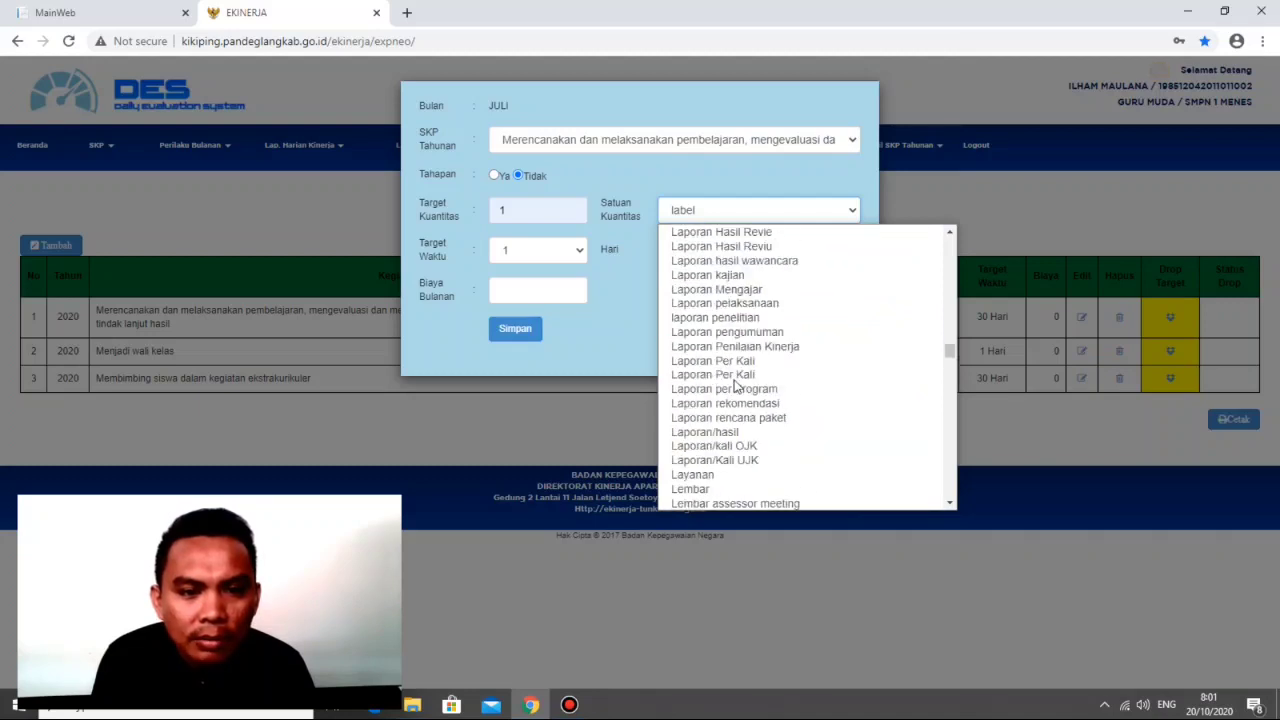
{"action": "left_click", "coordinate": [752, 290]}
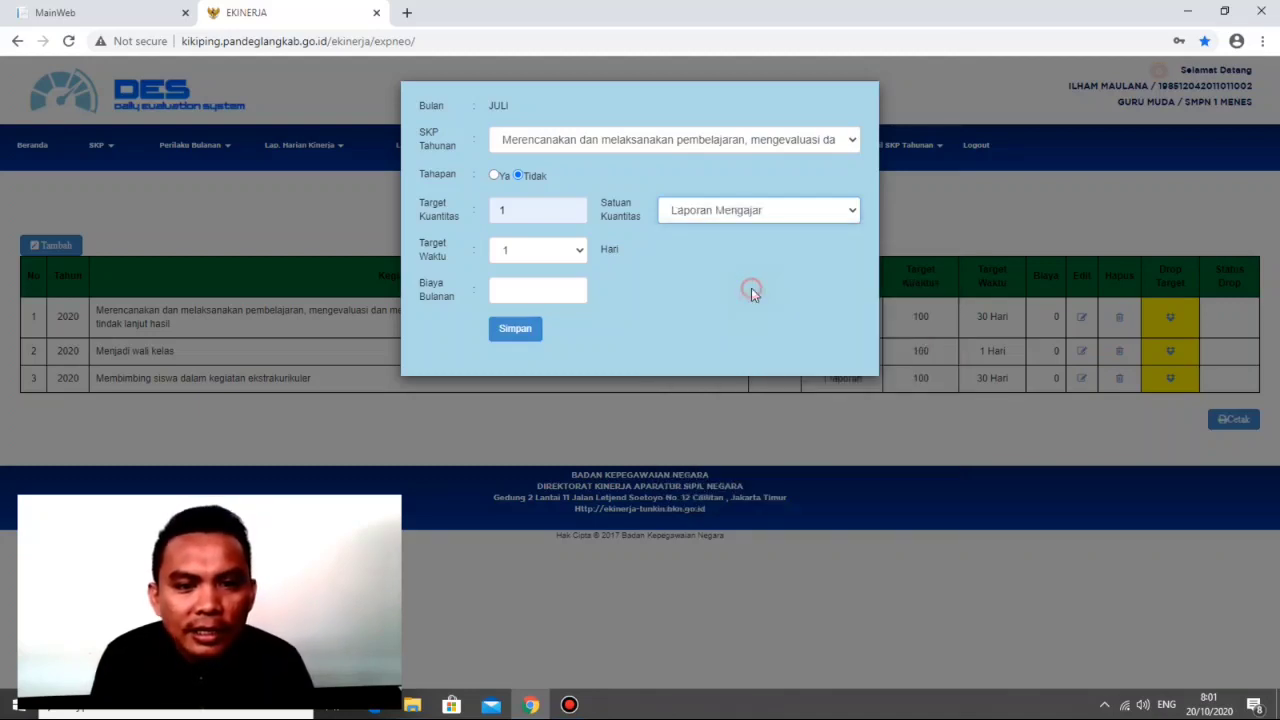
Step: Enter 0 as the monthly cost of the new target and close the form without saving
{"action": "left_click", "coordinate": [556, 287]}
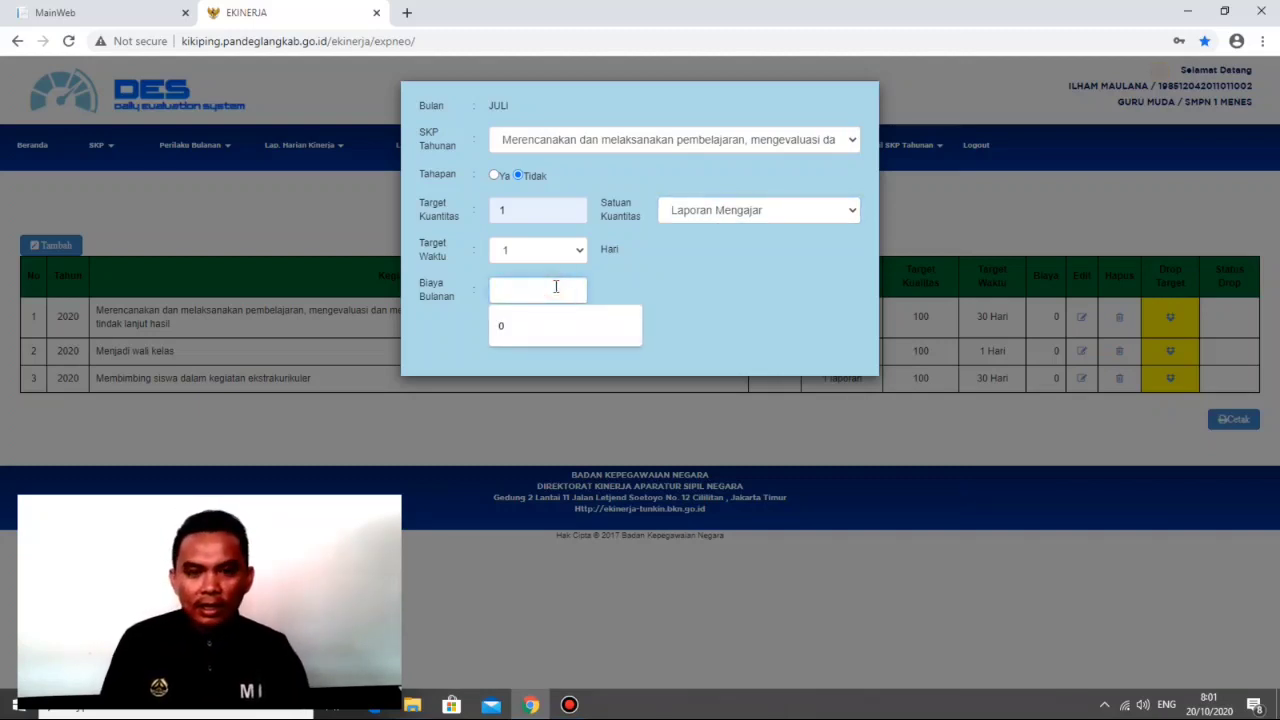
{"action": "left_click", "coordinate": [565, 327]}
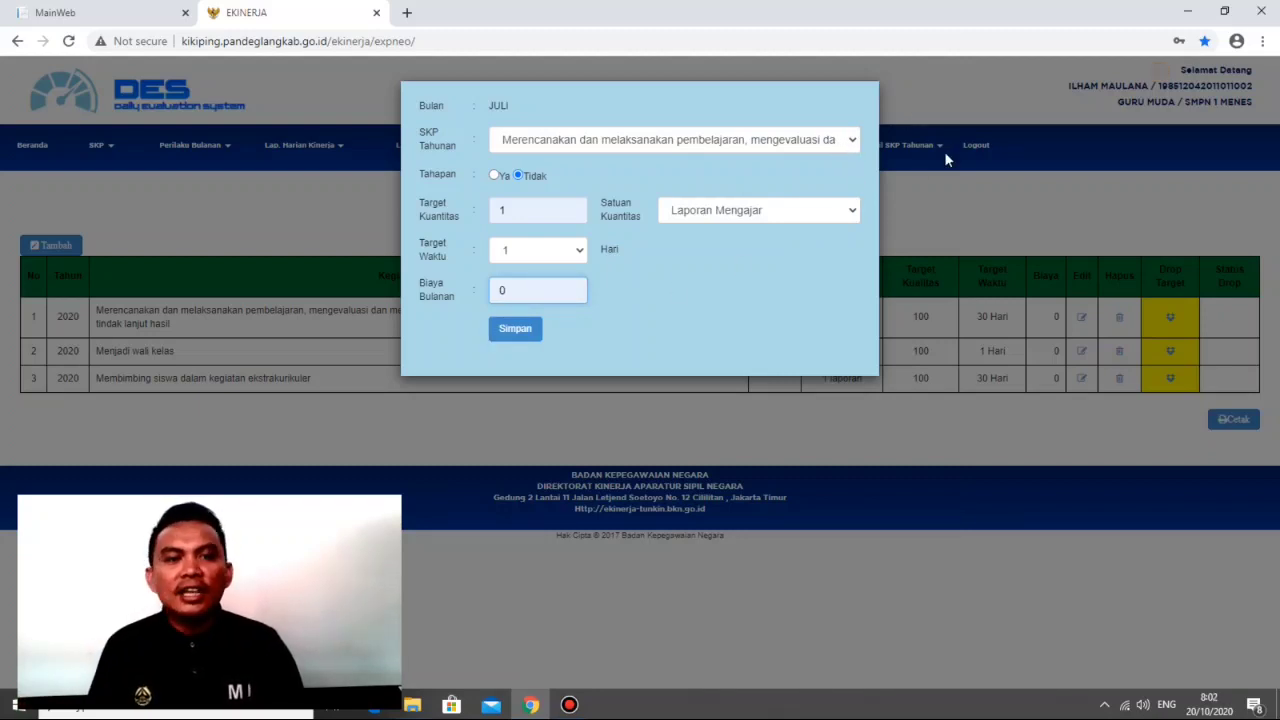
{"action": "left_click", "coordinate": [955, 95]}
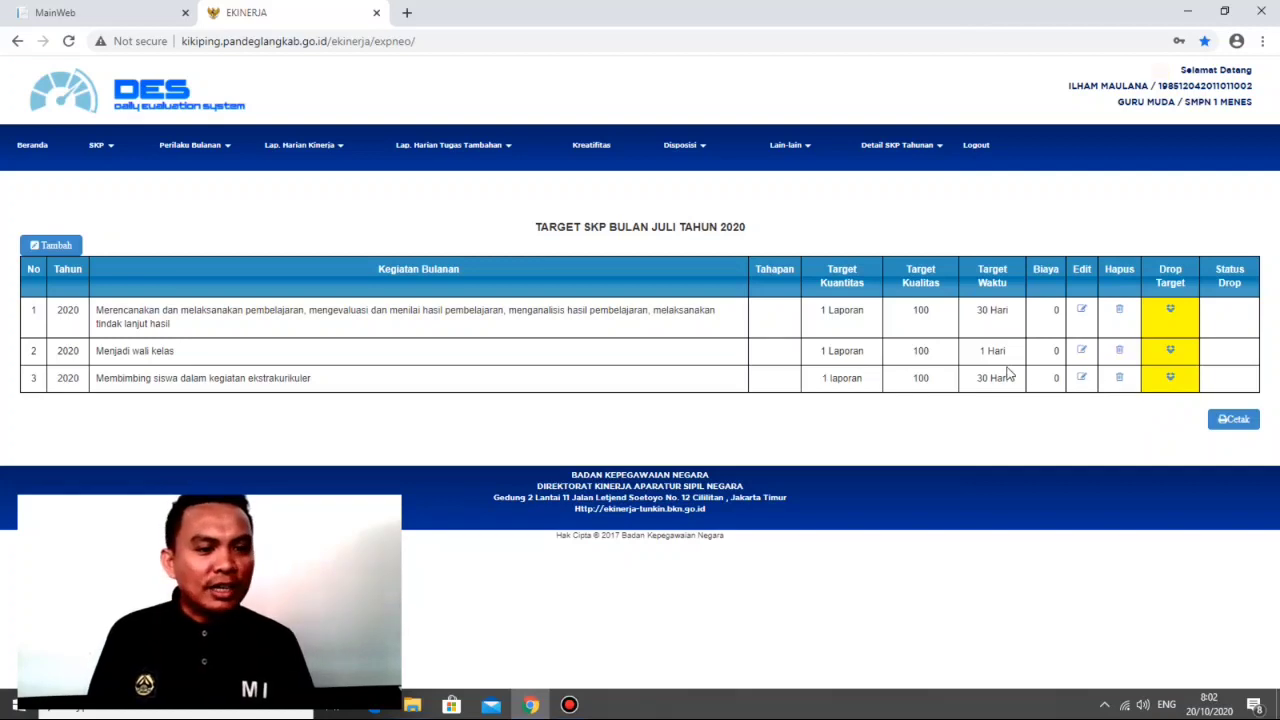
Step: Change the target time of the July activity Menjadi wali kelas to 30 days and save it
{"action": "left_click", "coordinate": [1081, 350]}
{"action": "left_click", "coordinate": [545, 288]}
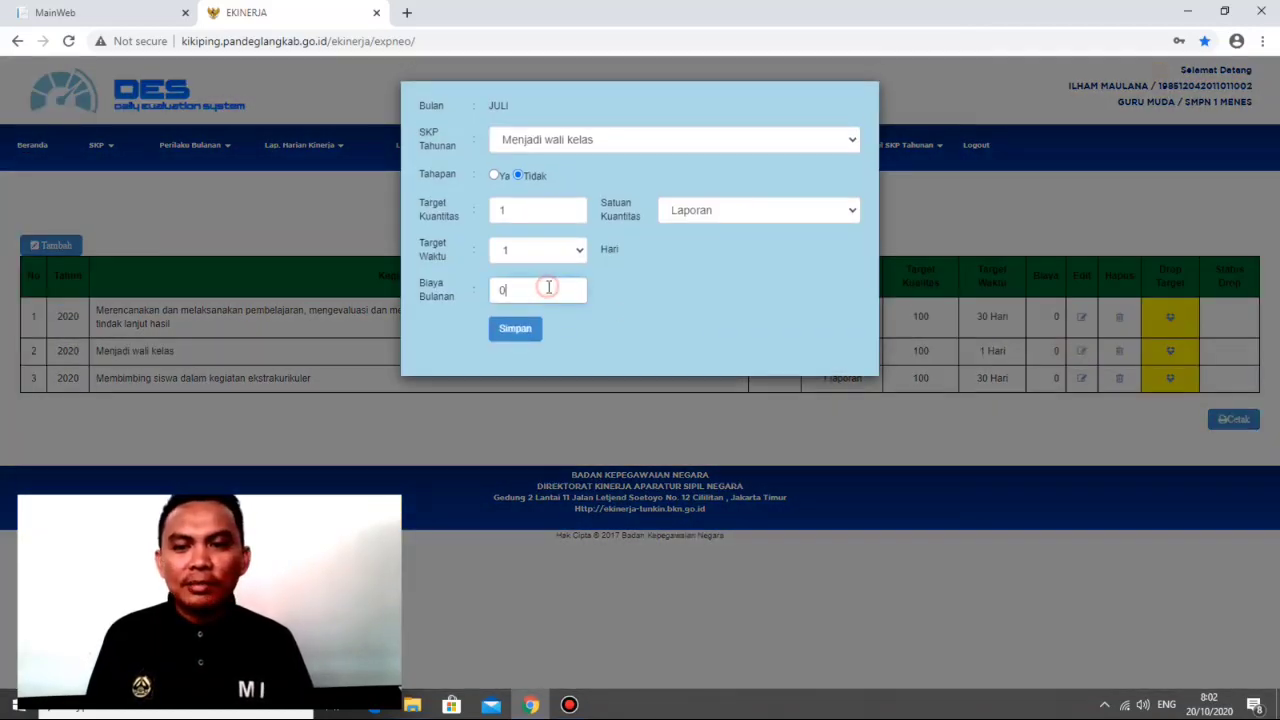
{"action": "left_click", "coordinate": [575, 250]}
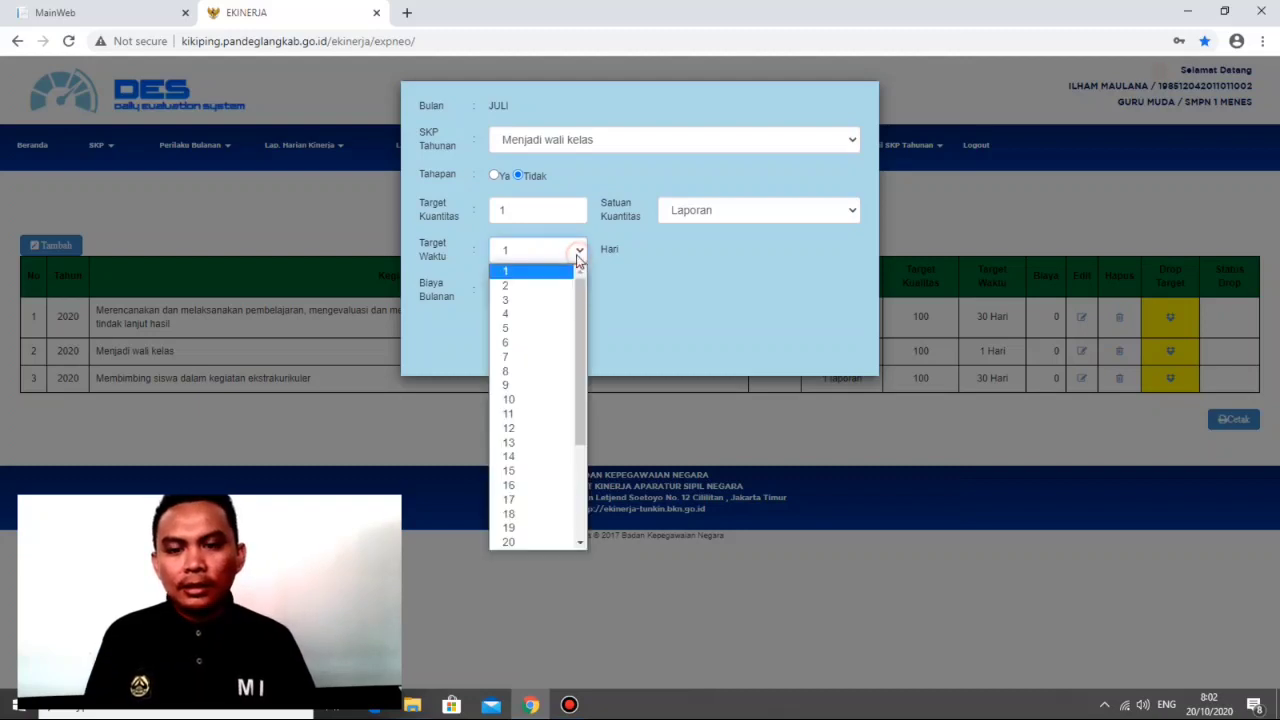
{"action": "scroll", "coordinate": [570, 443], "scroll_direction": "down", "scroll_amount": 3}
{"action": "left_click", "coordinate": [509, 527]}
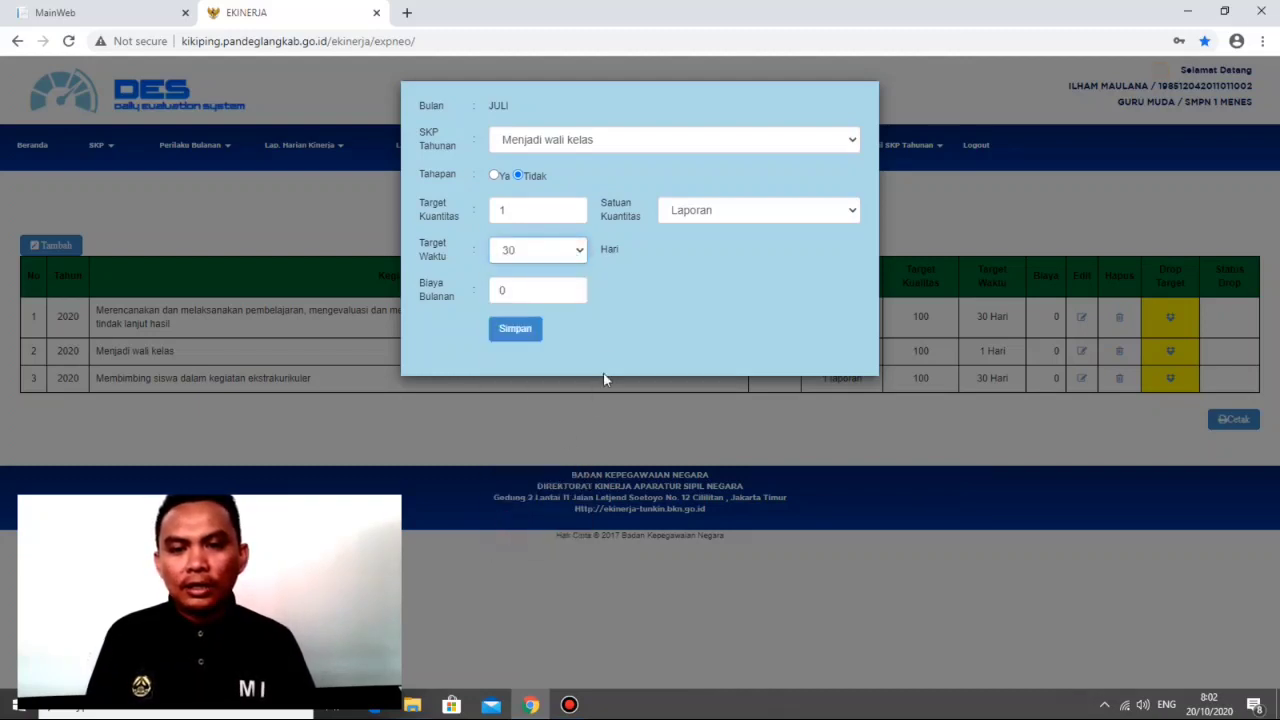
{"action": "left_click", "coordinate": [529, 330]}
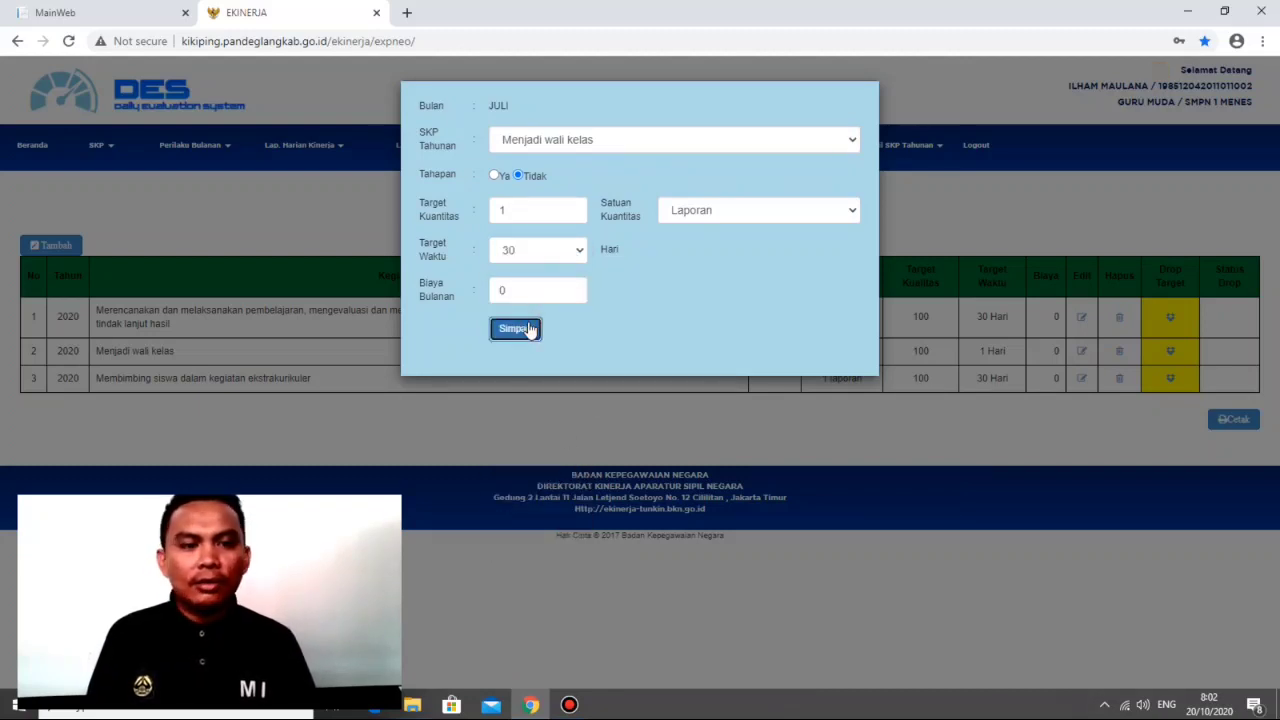
{"action": "left_click", "coordinate": [779, 131]}
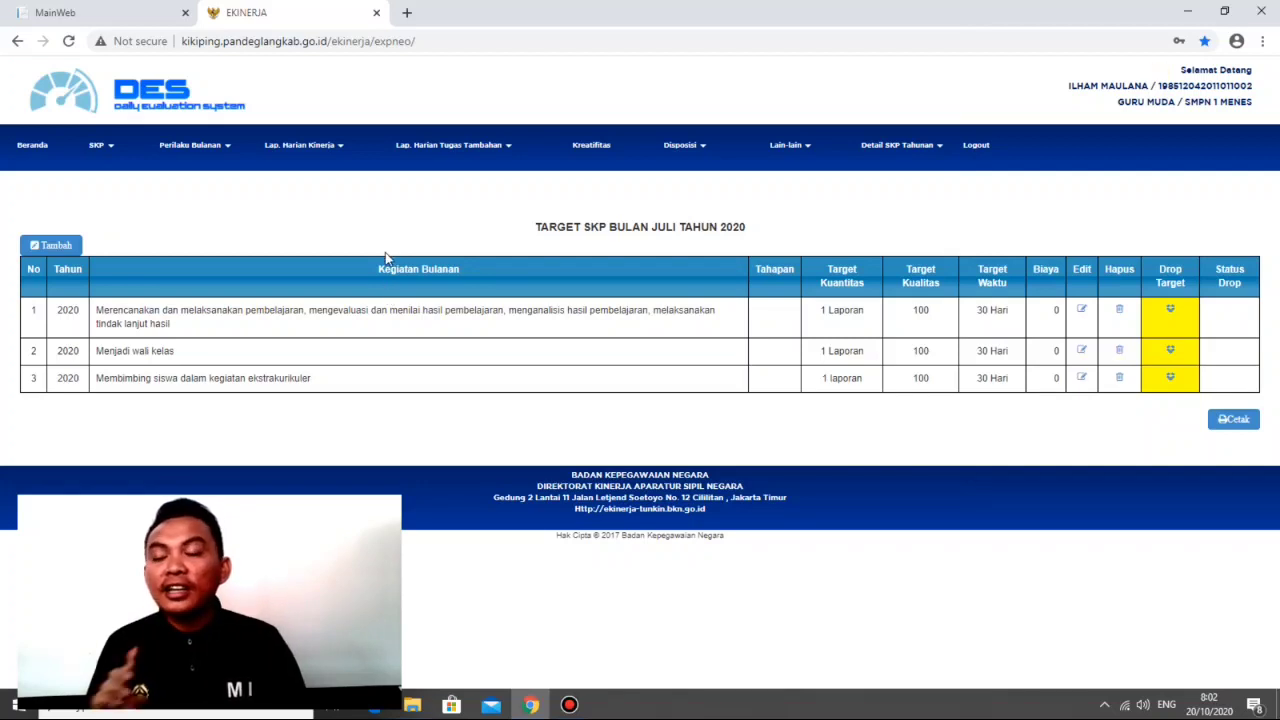
Step: Open the daily SKP performance reports (Lap. Harian Kinerja SKP) and display the entries for 1 July 2020
{"action": "left_click", "coordinate": [339, 151]}
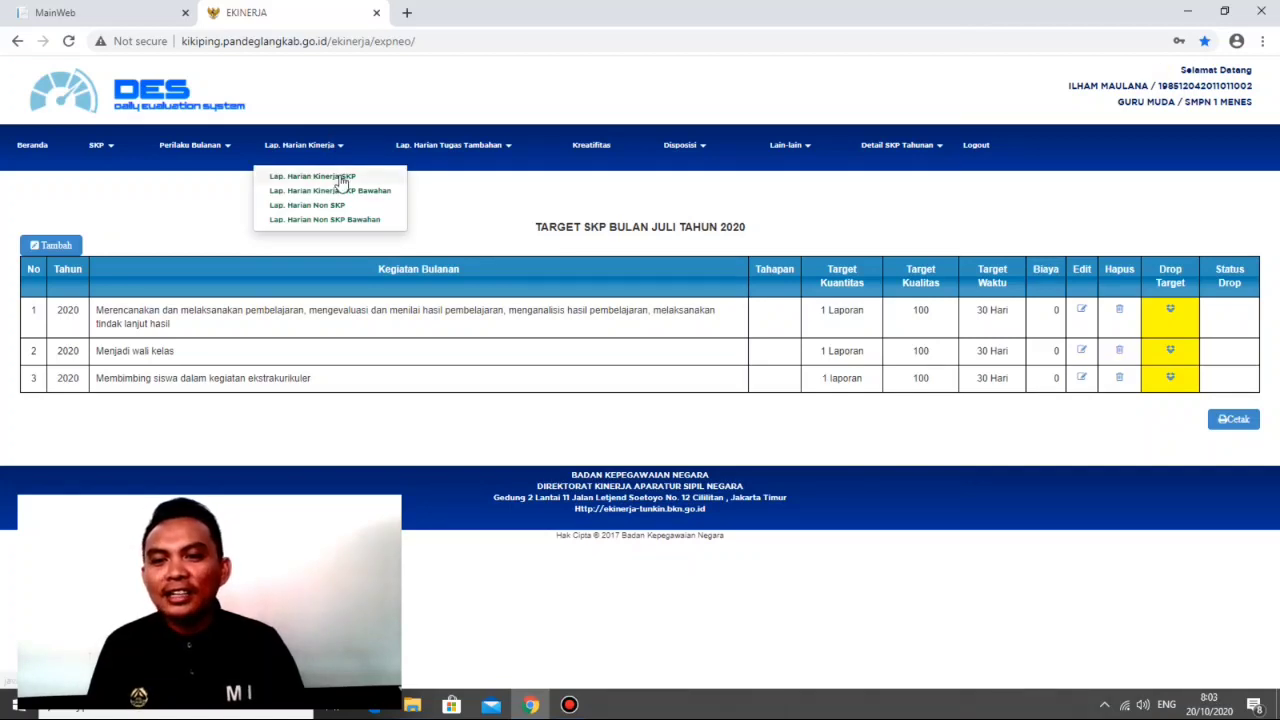
{"action": "left_click", "coordinate": [340, 177]}
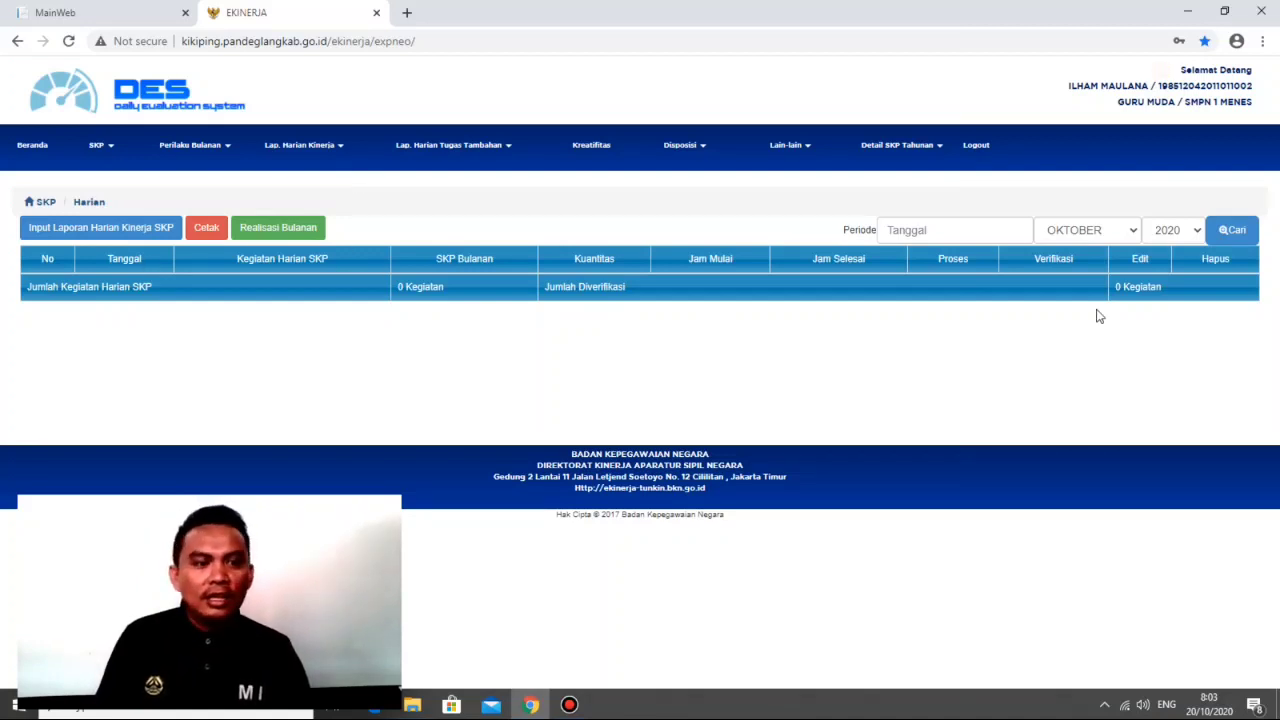
{"action": "left_click", "coordinate": [972, 231]}
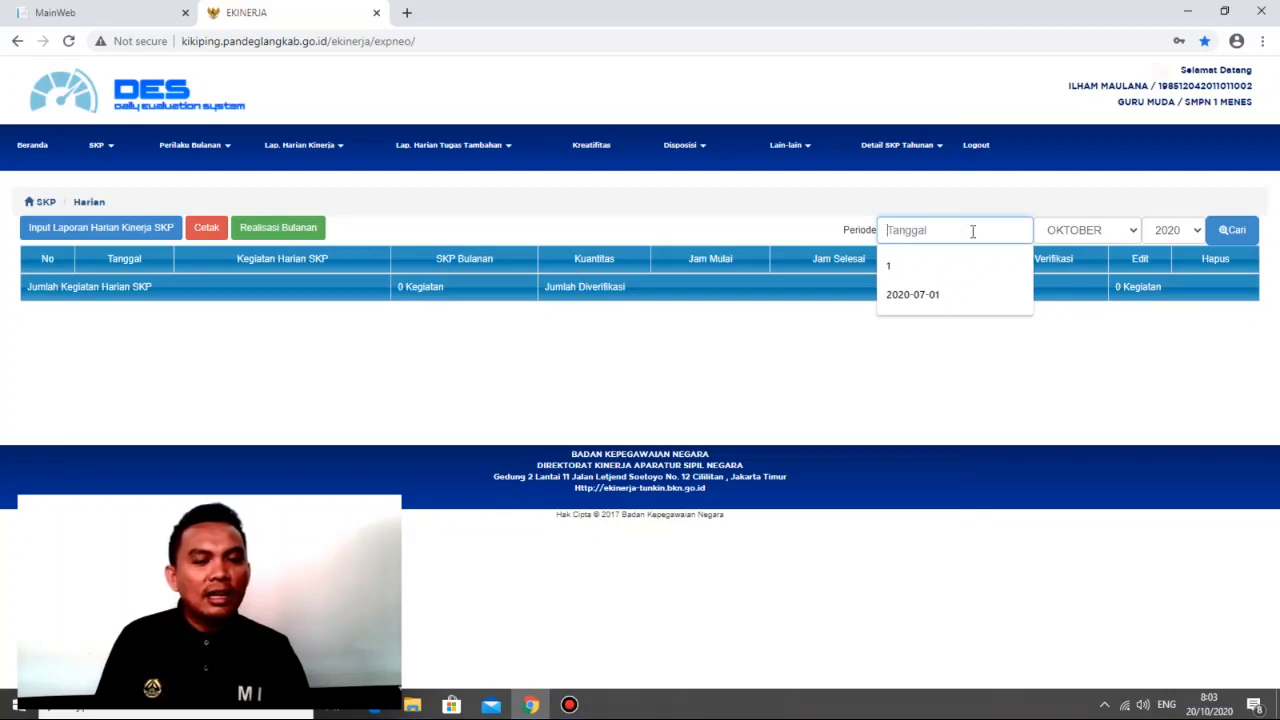
{"action": "left_click", "coordinate": [966, 270]}
{"action": "left_click", "coordinate": [1112, 238]}
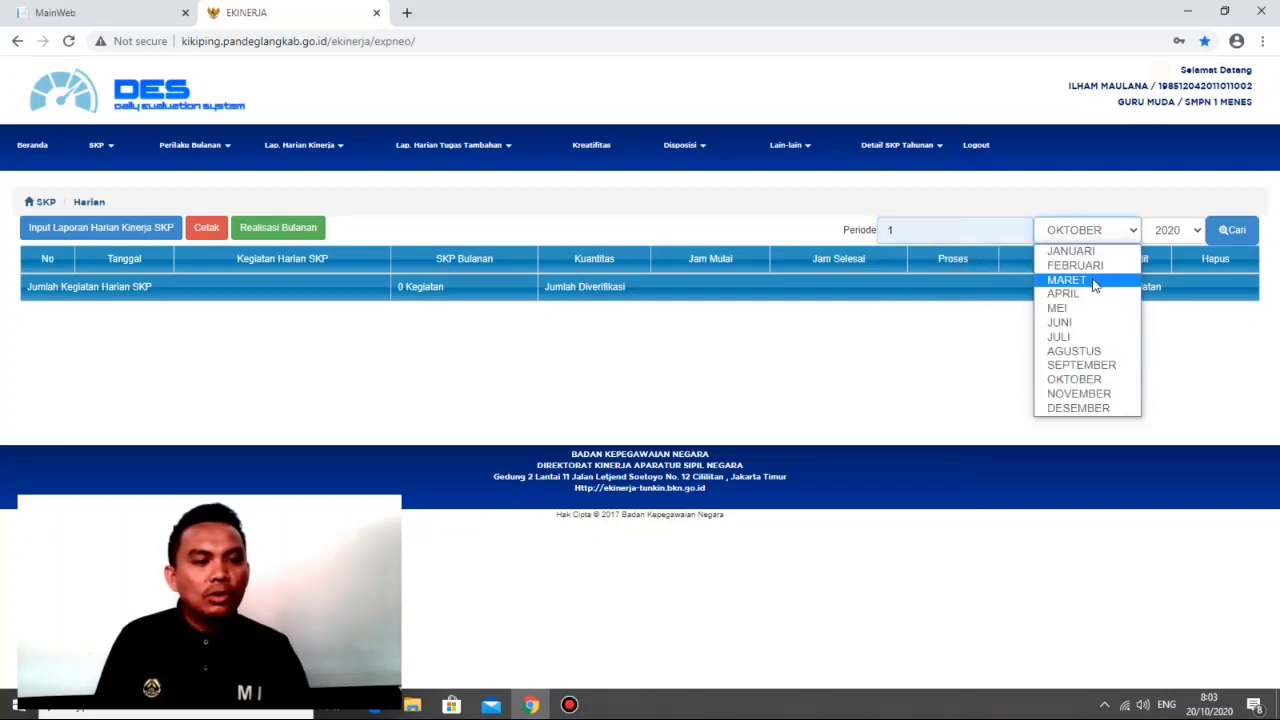
{"action": "left_click", "coordinate": [1091, 337]}
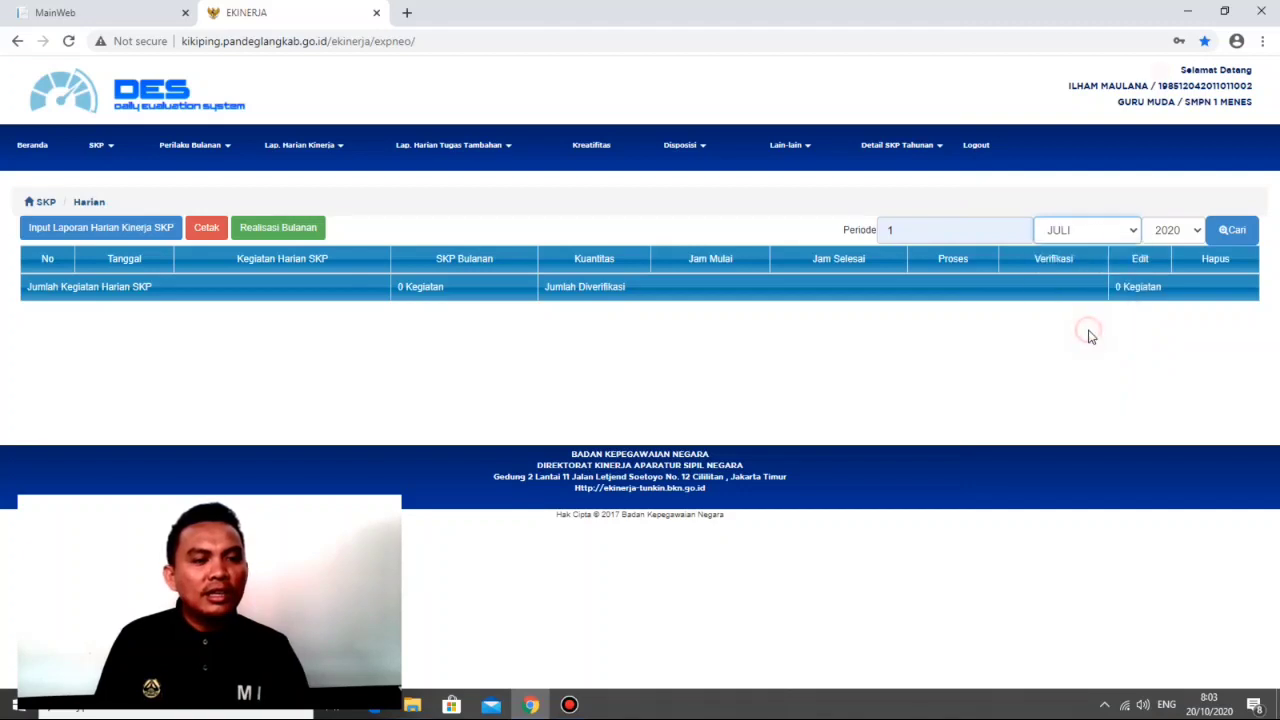
{"action": "left_click", "coordinate": [1231, 232]}
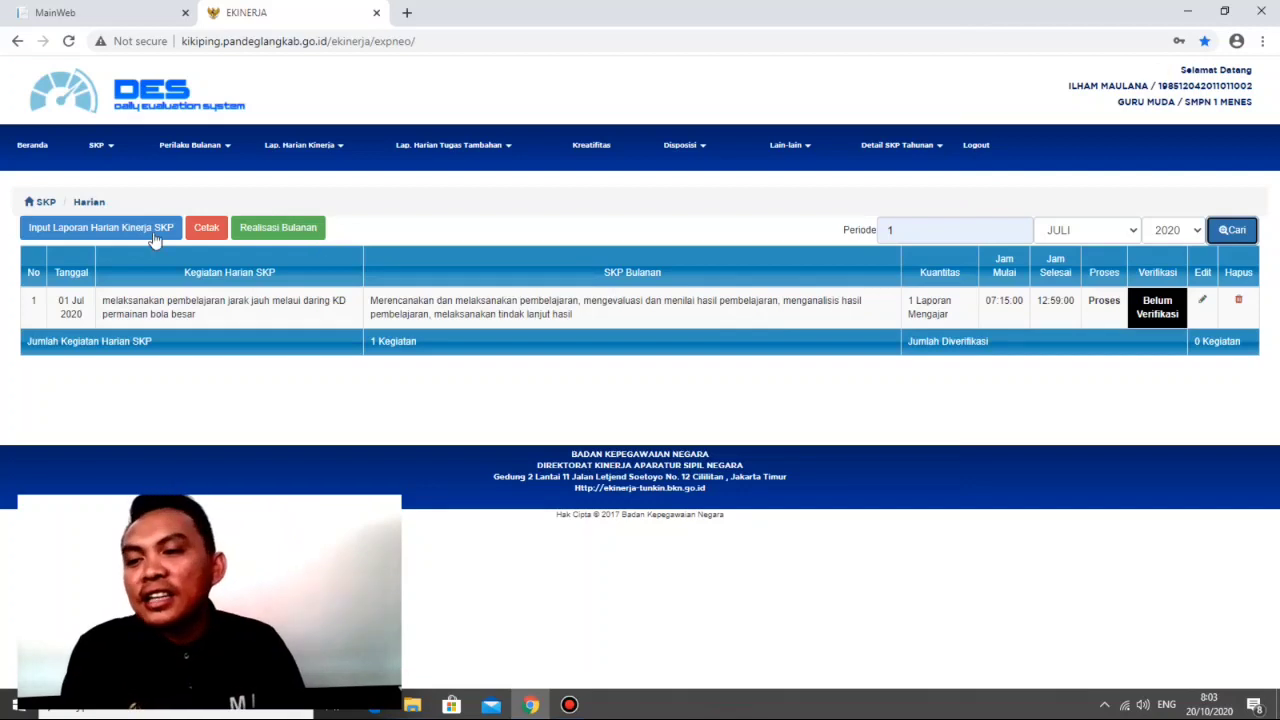
Step: Start a new daily SKP performance report and set its date to 2020-07-01
{"action": "left_click", "coordinate": [100, 228]}
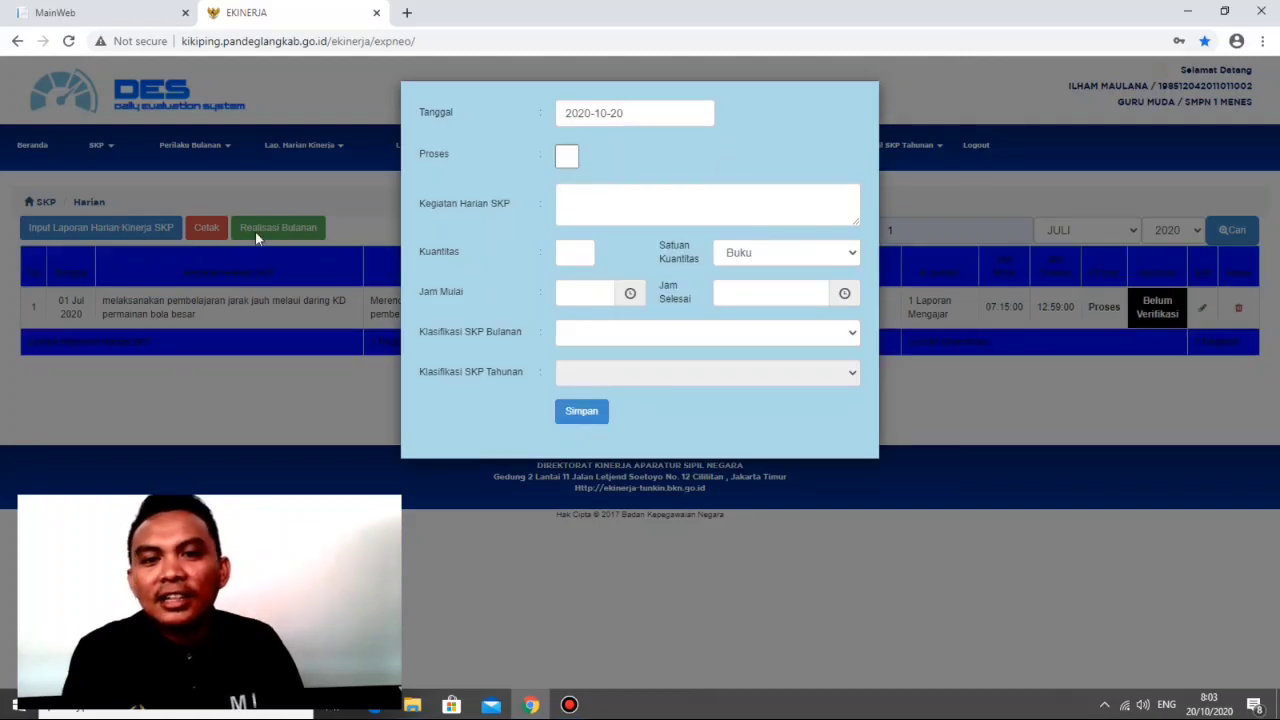
{"action": "left_click", "coordinate": [641, 113]}
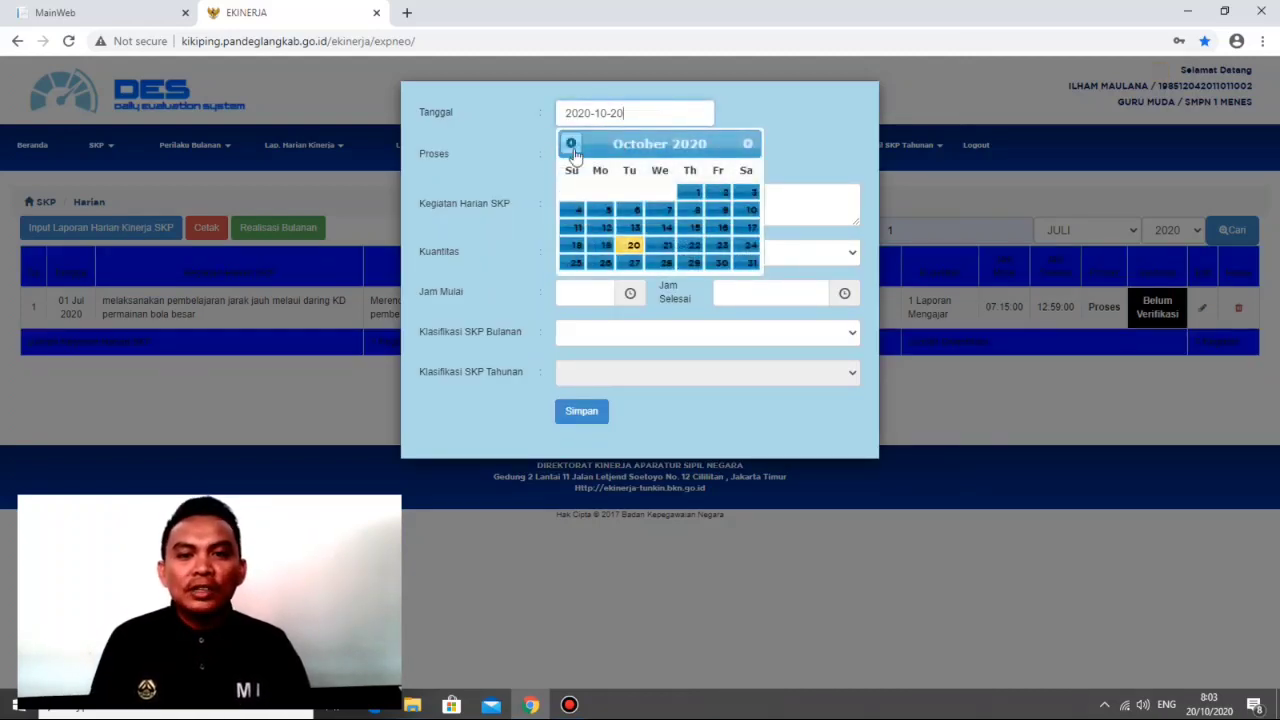
{"action": "left_click", "coordinate": [570, 145]}
{"action": "left_click", "coordinate": [570, 145]}
{"action": "left_click", "coordinate": [570, 145]}
{"action": "left_click", "coordinate": [570, 145]}
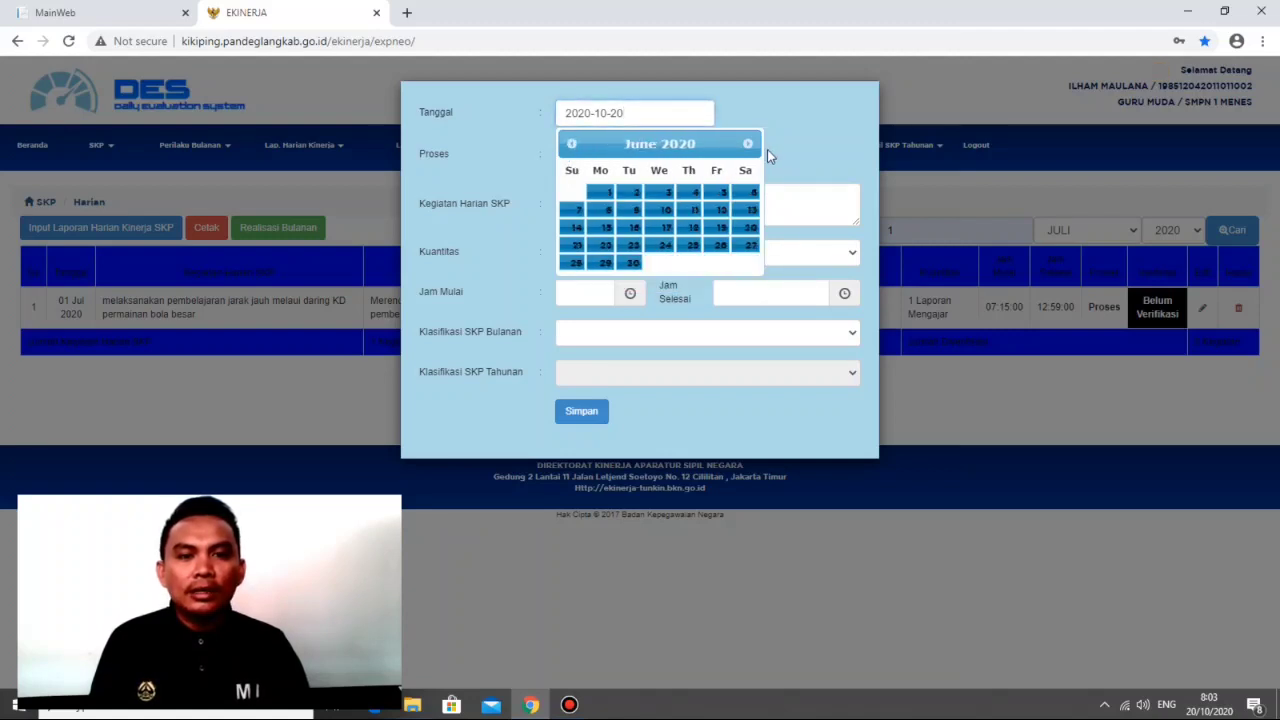
{"action": "left_click", "coordinate": [750, 146]}
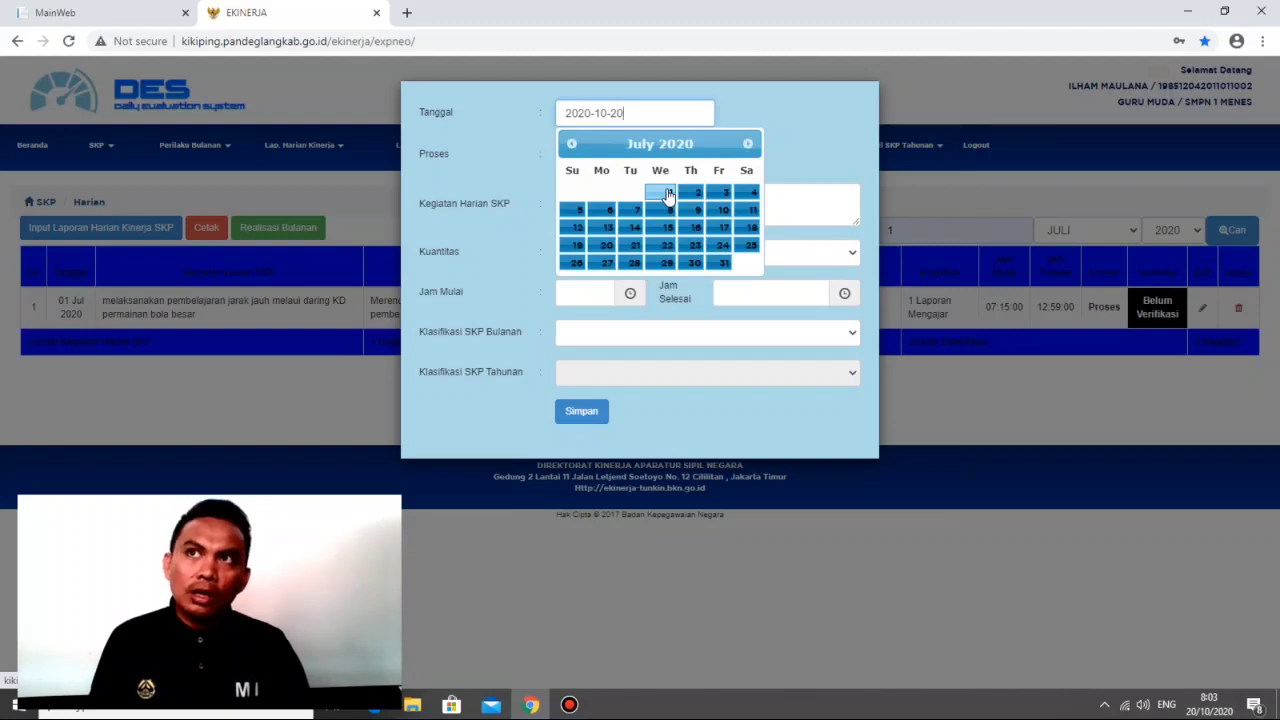
{"action": "left_click", "coordinate": [668, 194]}
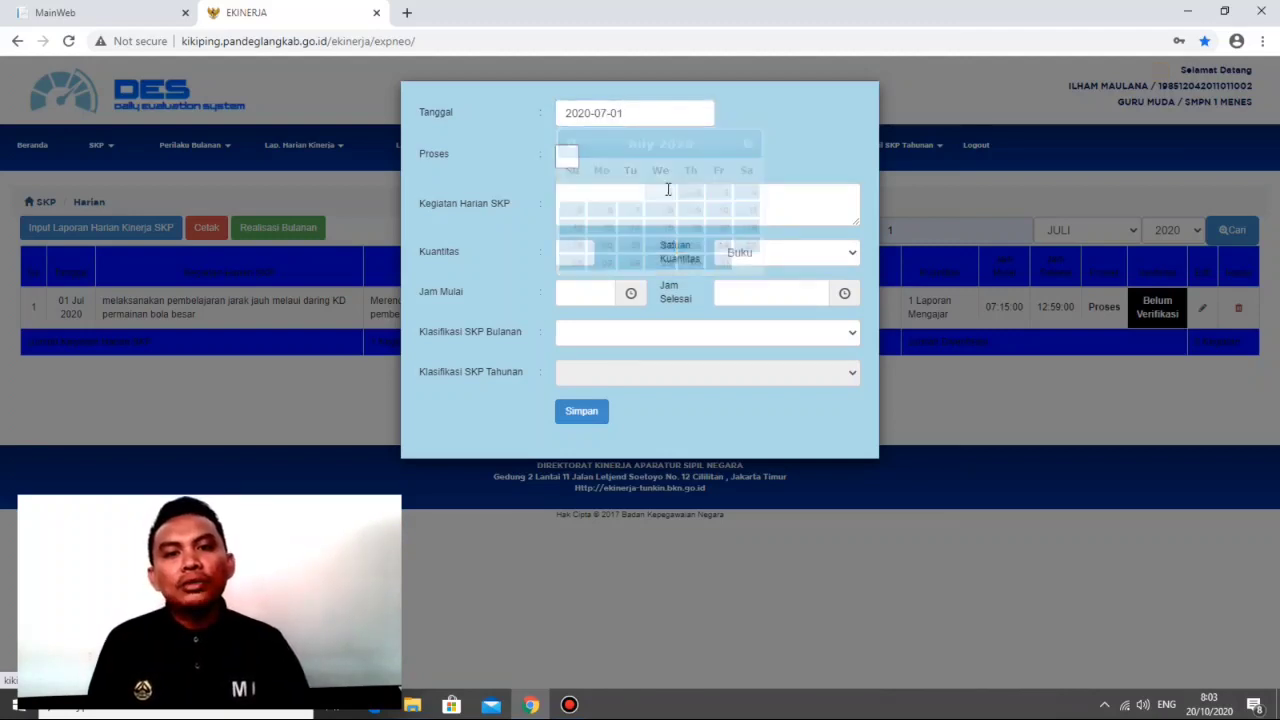
Step: Mark the daily report's activity as Proses and confirm the choice
{"action": "left_click", "coordinate": [567, 157]}
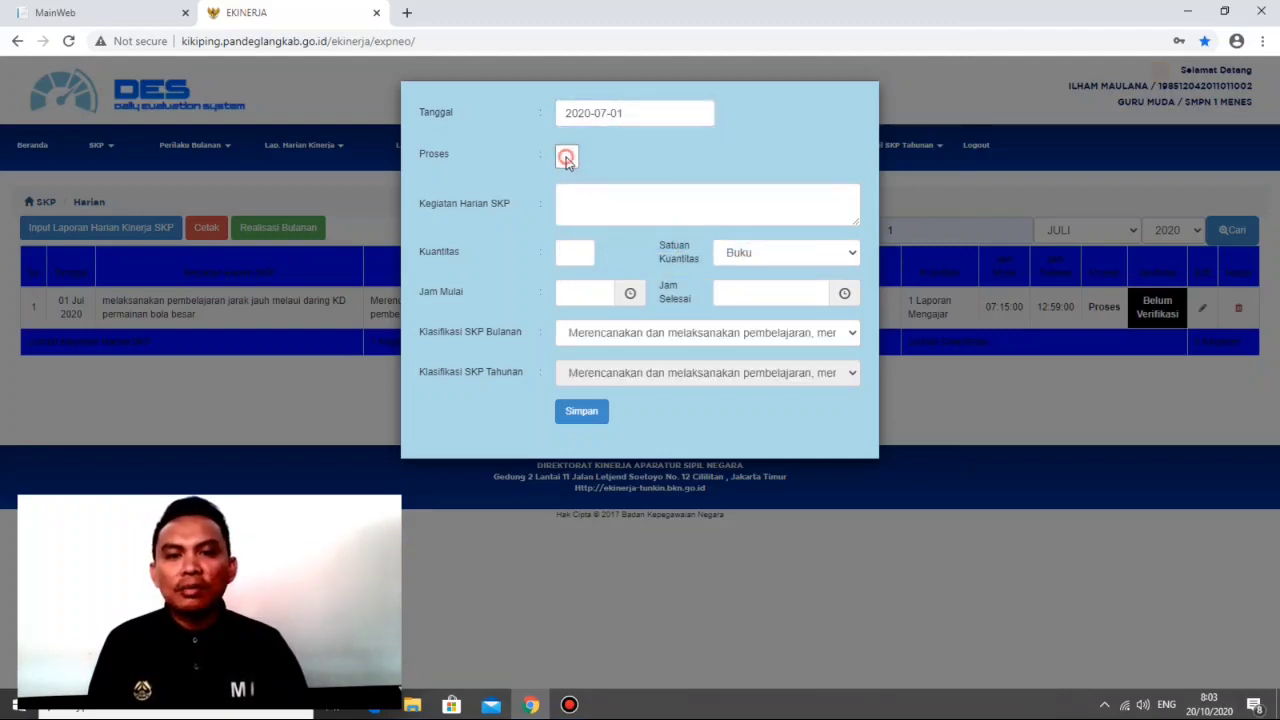
{"action": "left_click", "coordinate": [766, 131]}
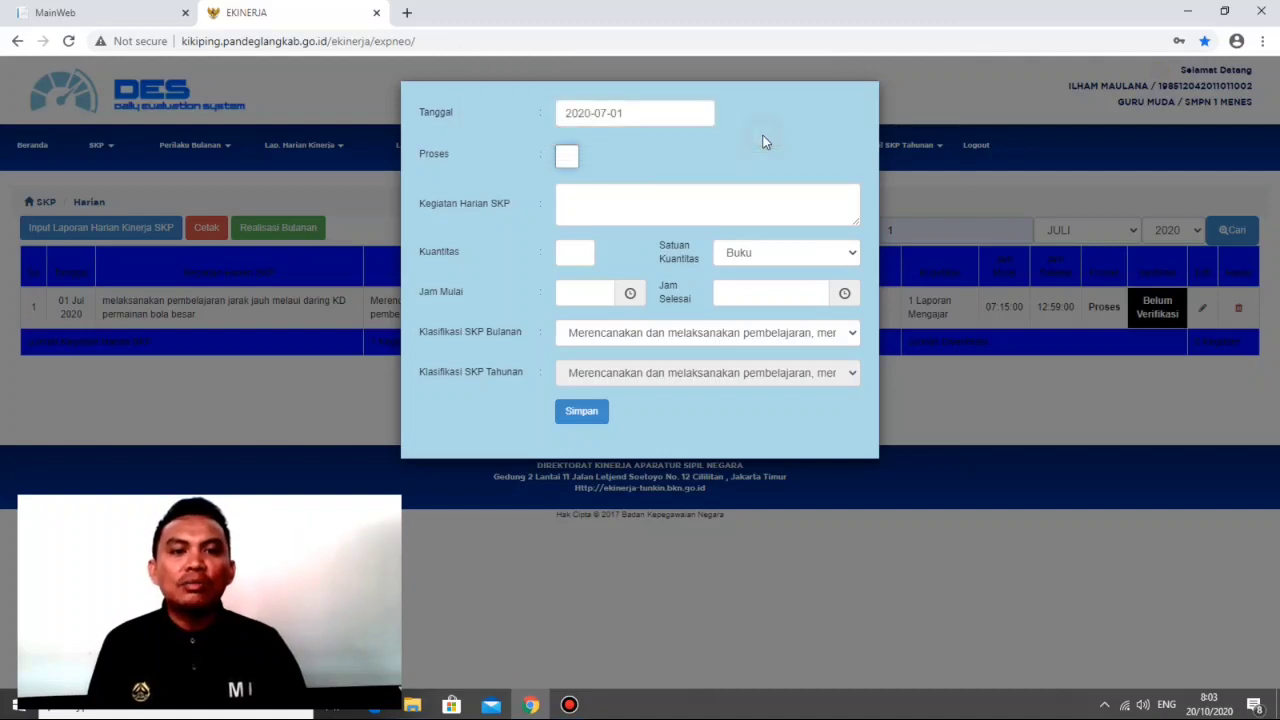
{"action": "left_click", "coordinate": [569, 157]}
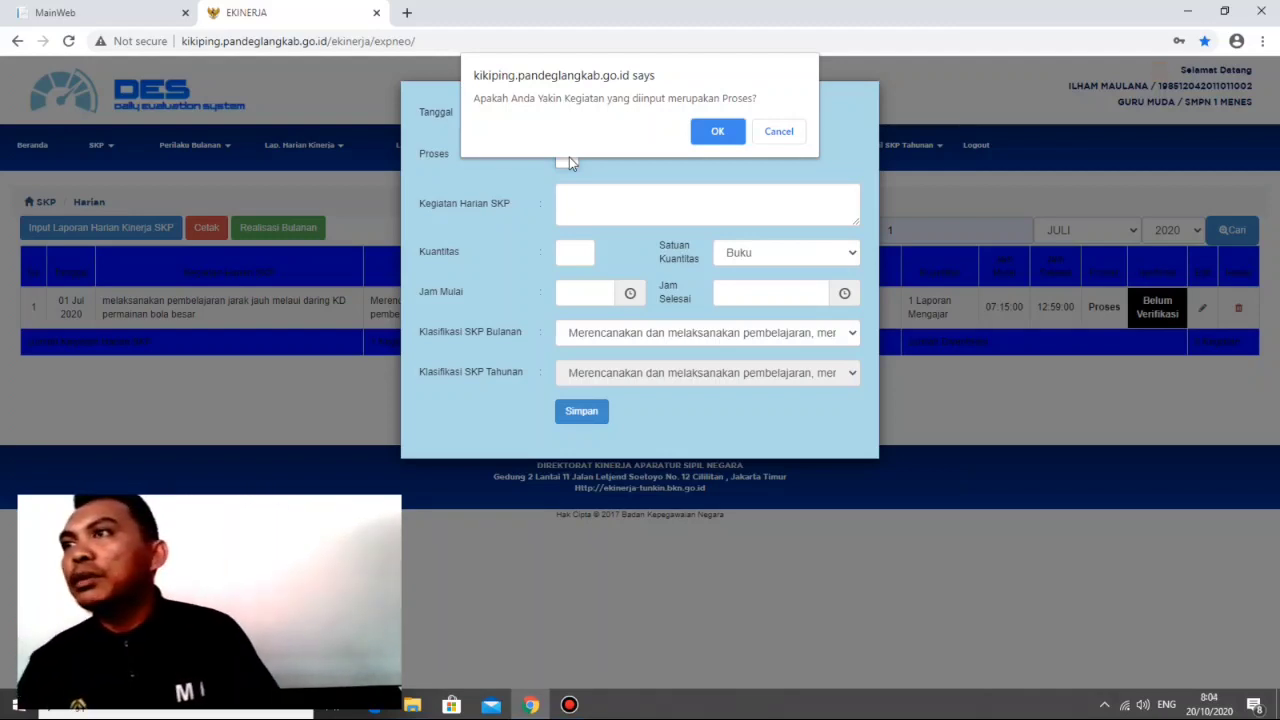
{"action": "left_click", "coordinate": [717, 131]}
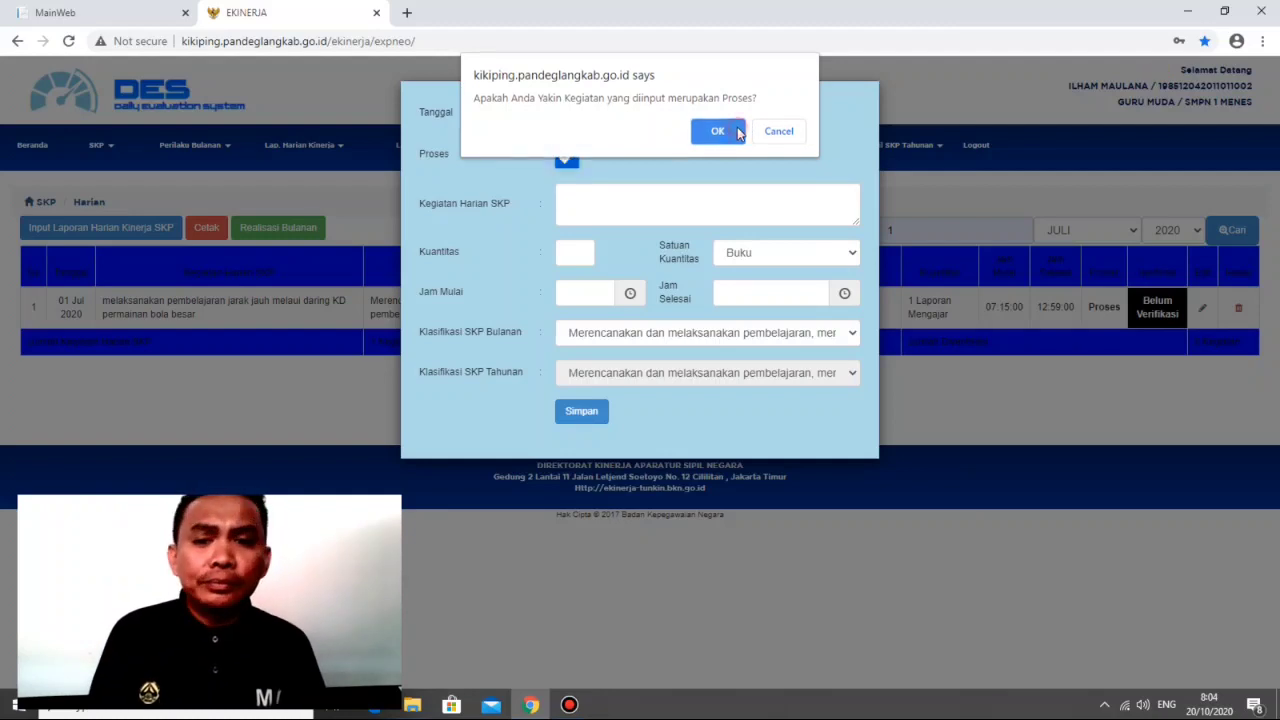
Step: Enter "melaksanakan pembelajaran jarak jauh ,KD atletik lari sprint" as the daily SKP activity (Kegiatan Harian SKP)
{"action": "left_click", "coordinate": [653, 194]}
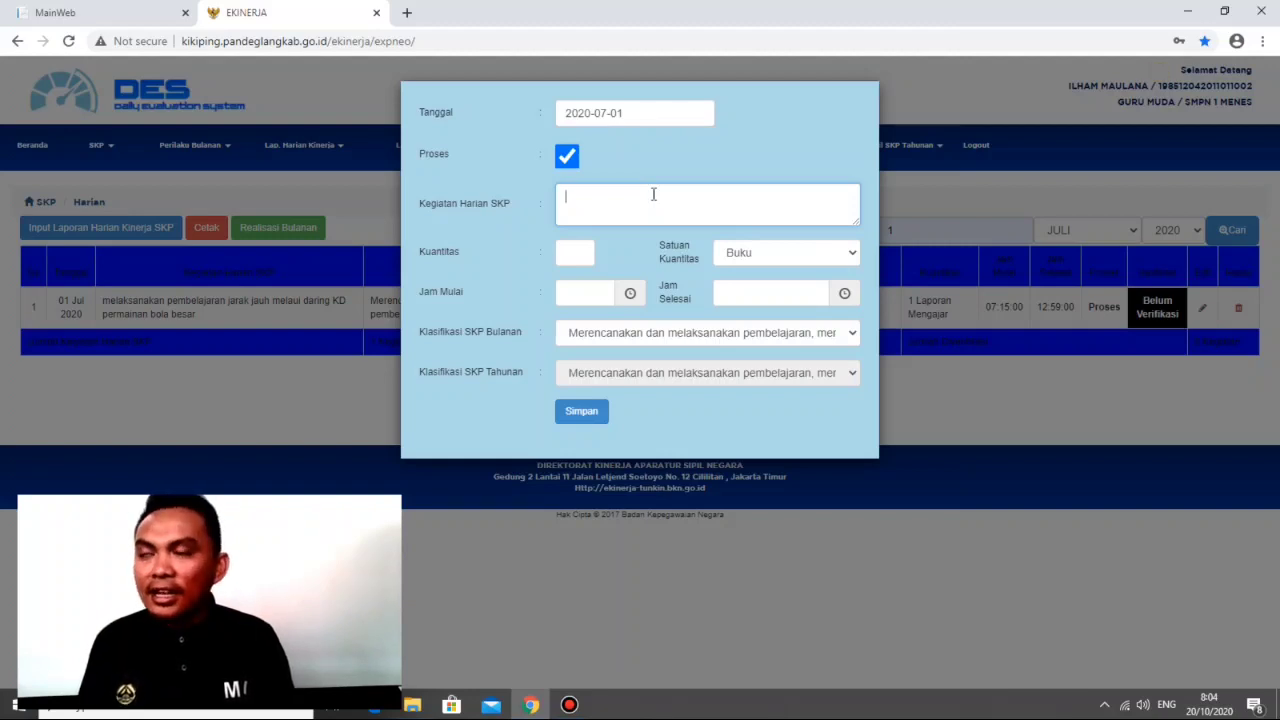
{"action": "type", "text": "melak"}
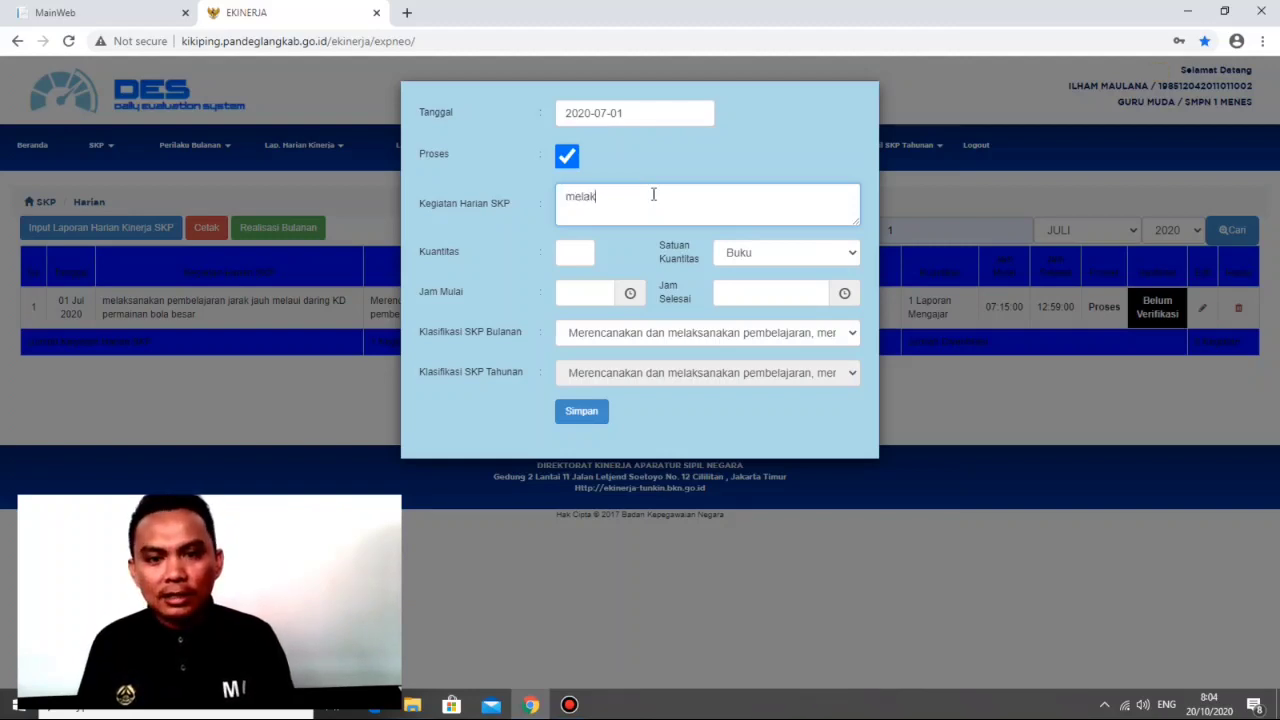
{"action": "type", "text": "sanak"}
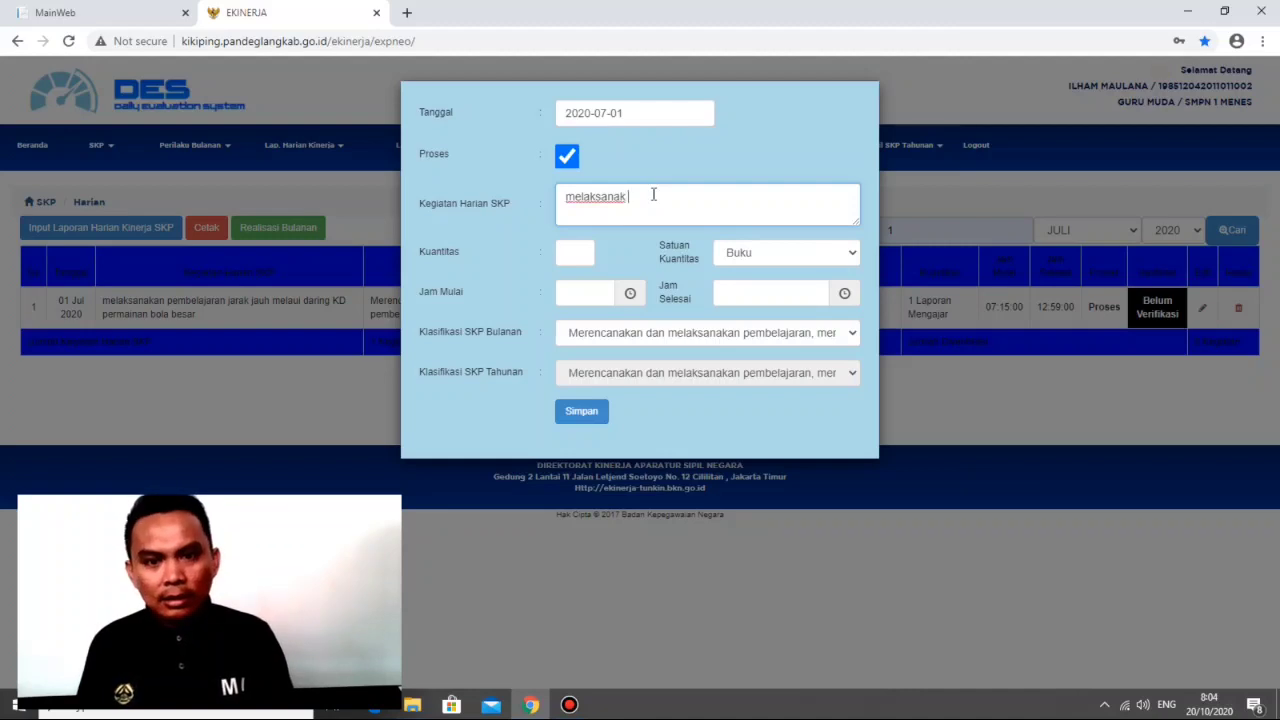
{"action": "type", "text": "an"}
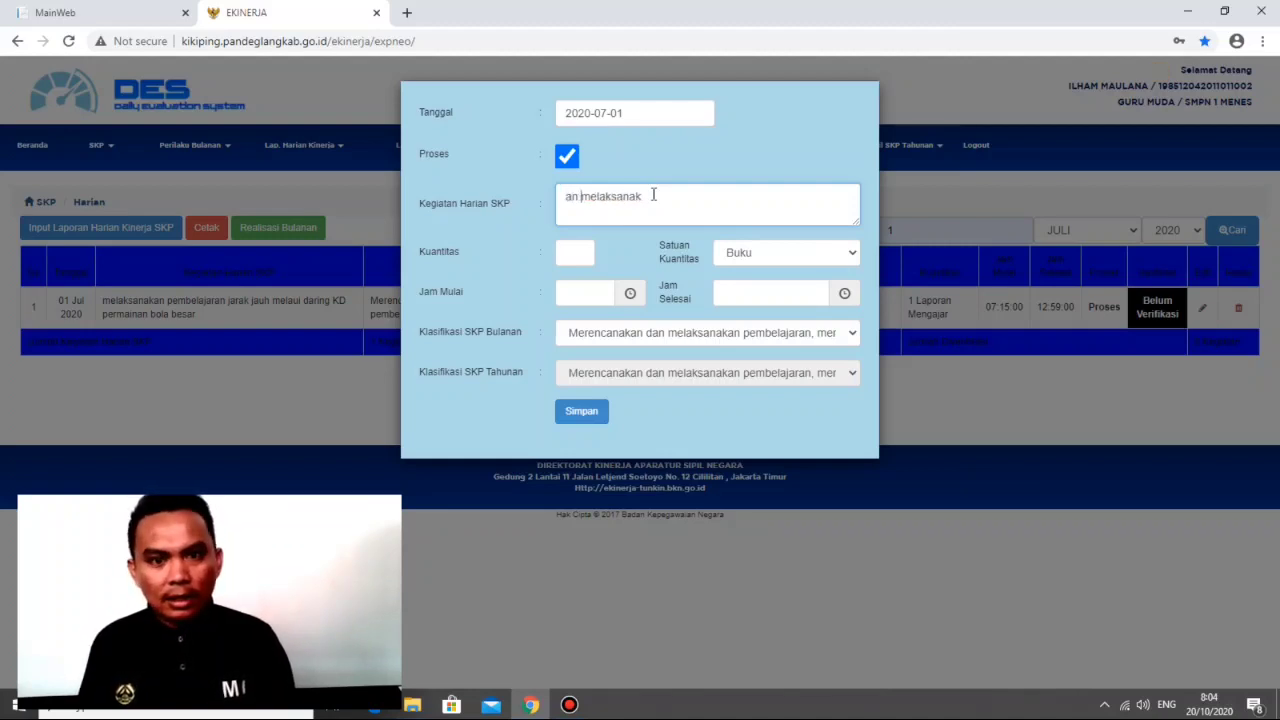
{"action": "key", "text": "BackSpace"}
{"action": "key", "text": "BackSpace"}
{"action": "key", "text": "BackSpace"}
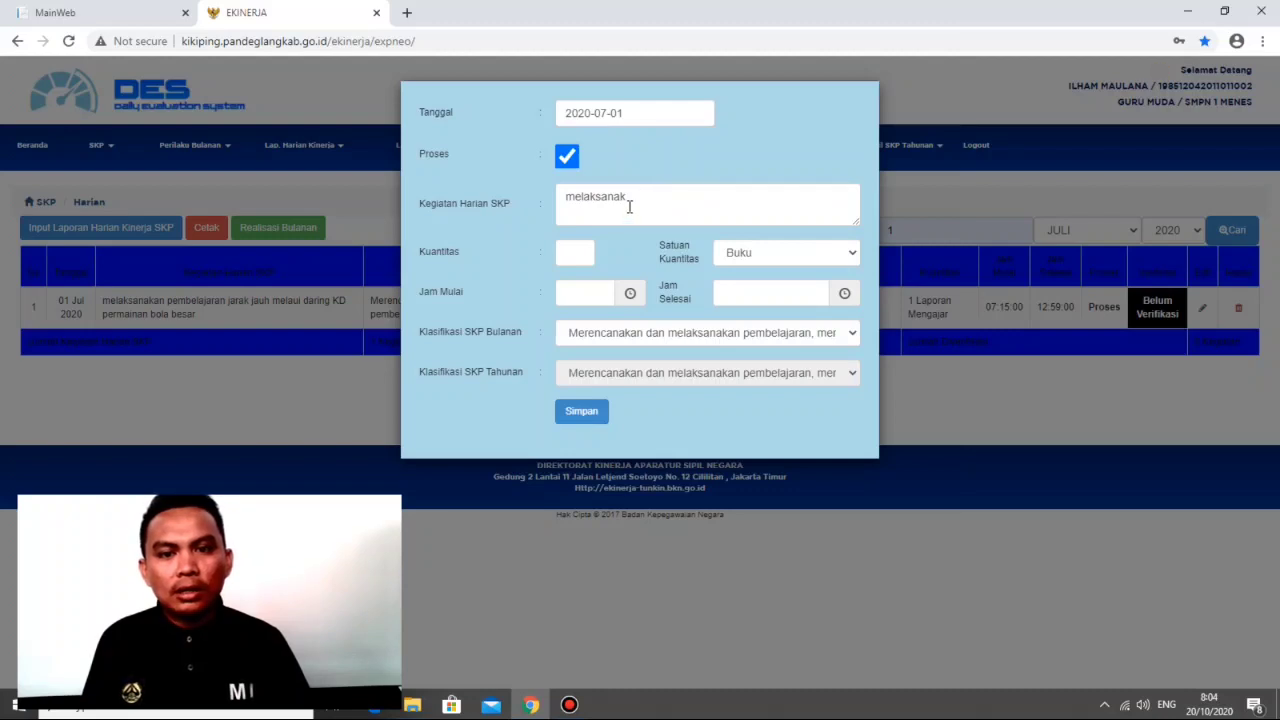
{"action": "left_click", "coordinate": [628, 200]}
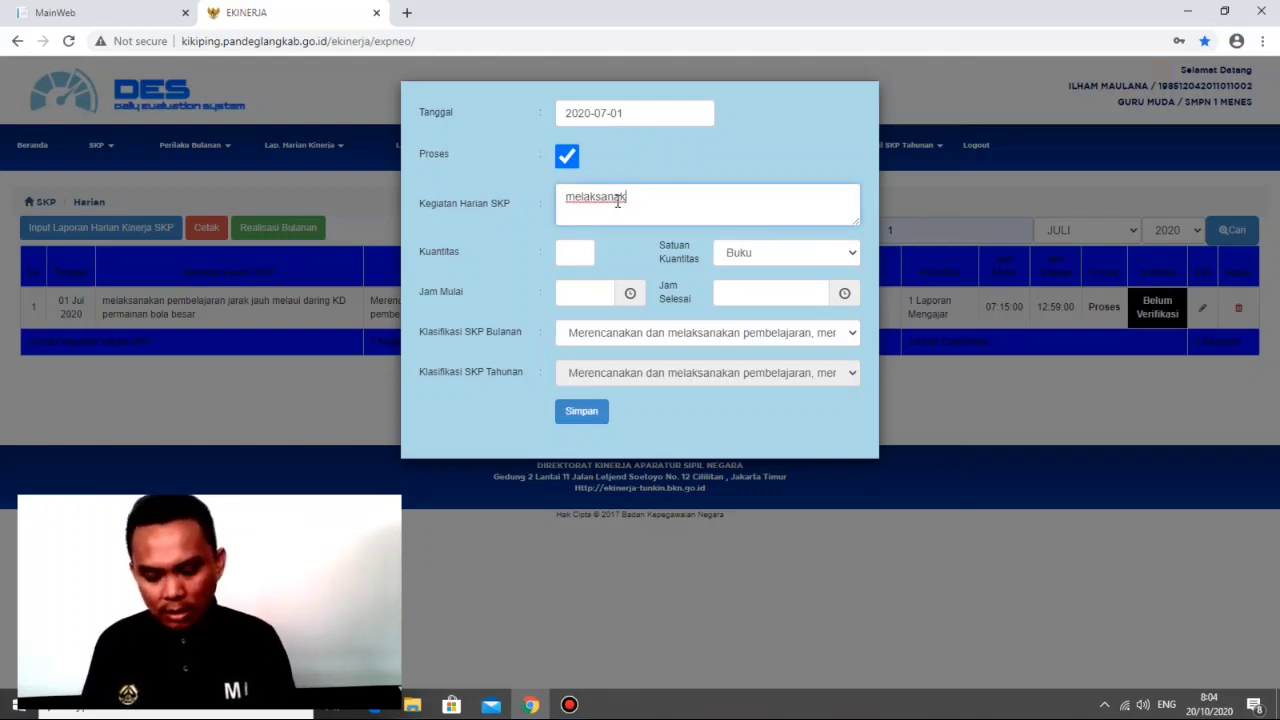
{"action": "type", "text": "an pembve"}
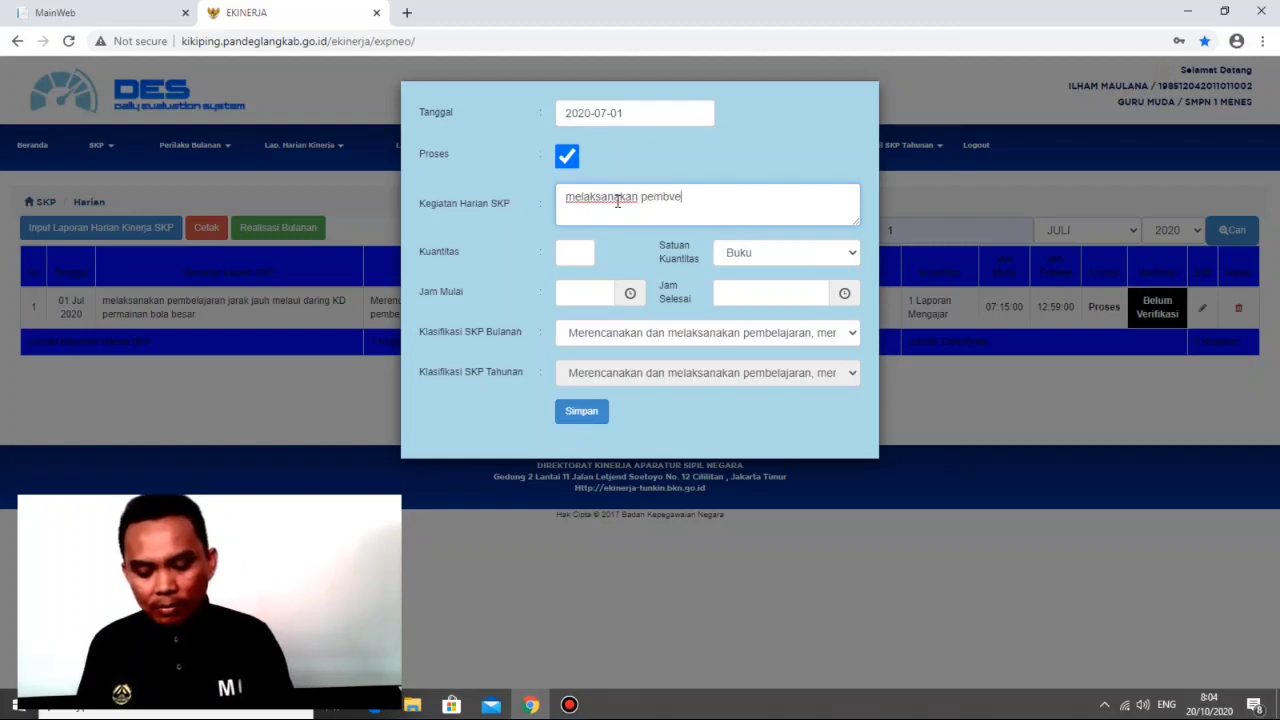
{"action": "type", "text": "laj"}
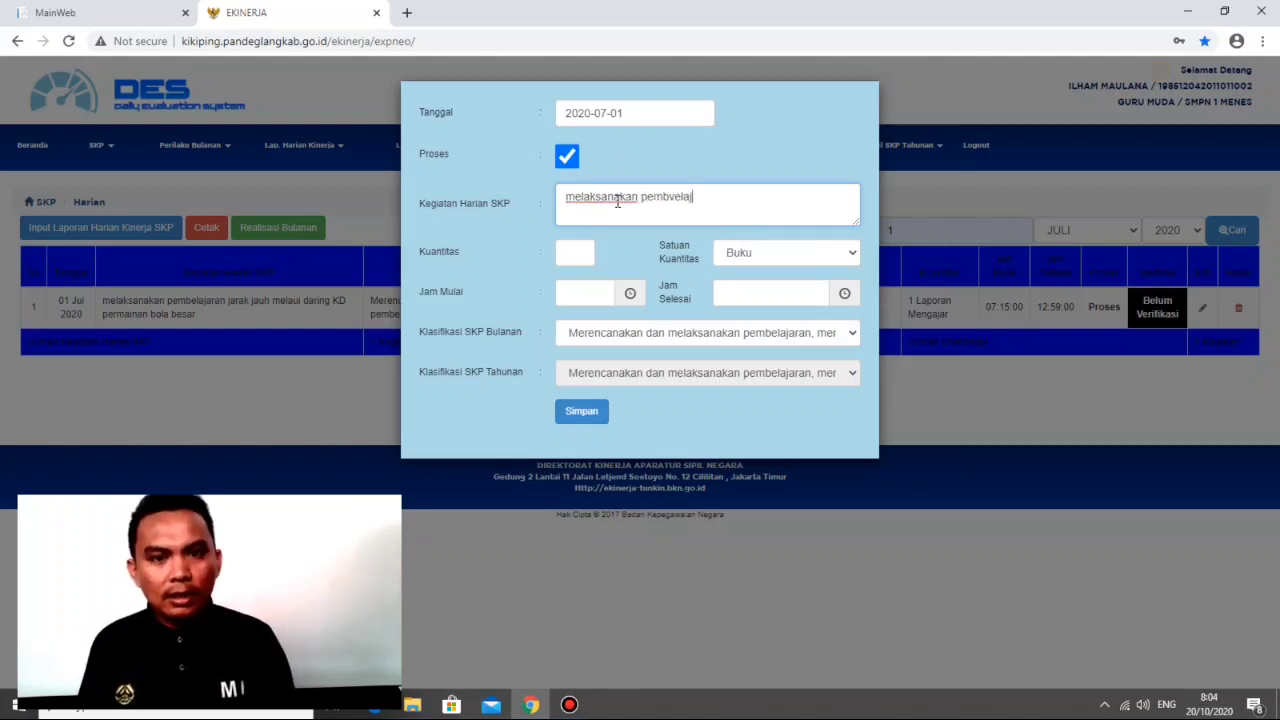
{"action": "key", "text": "BackSpace"}
{"action": "key", "text": "BackSpace"}
{"action": "key", "text": "BackSpace"}
{"action": "key", "text": "BackSpace"}
{"action": "type", "text": "el"}
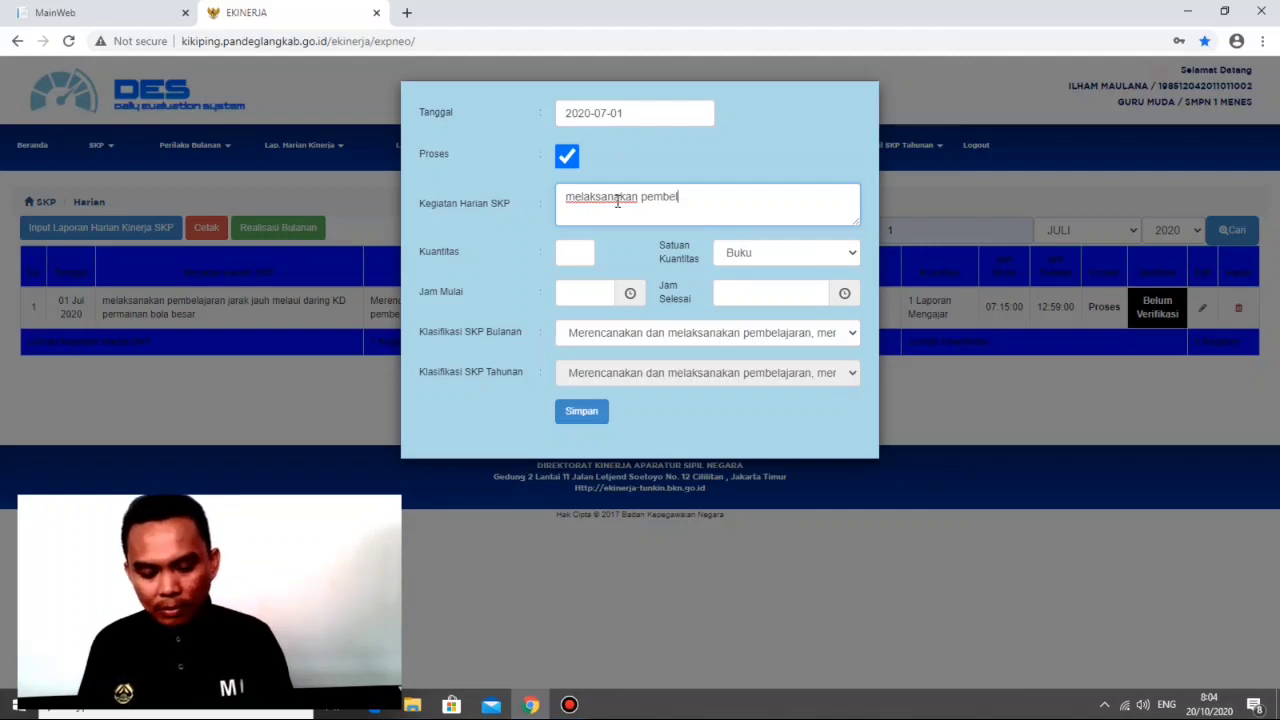
{"action": "type", "text": "ajaran jara"}
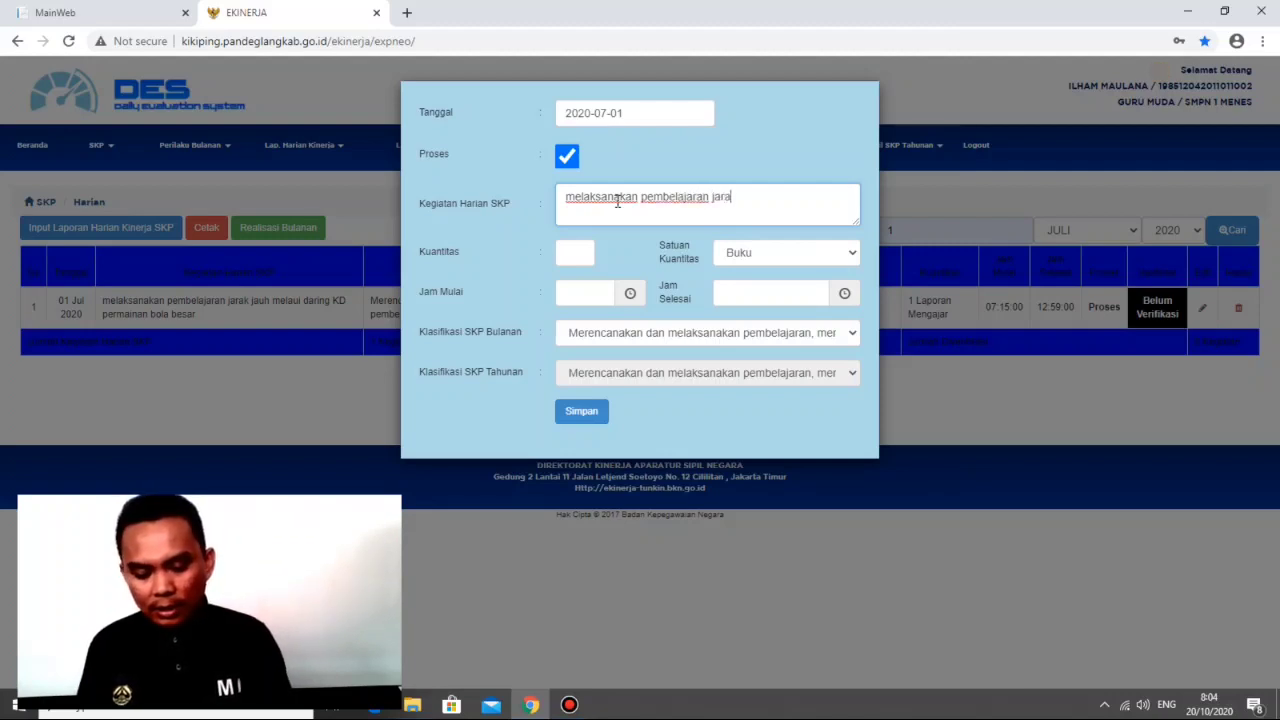
{"action": "type", "text": "k jauh ,K"}
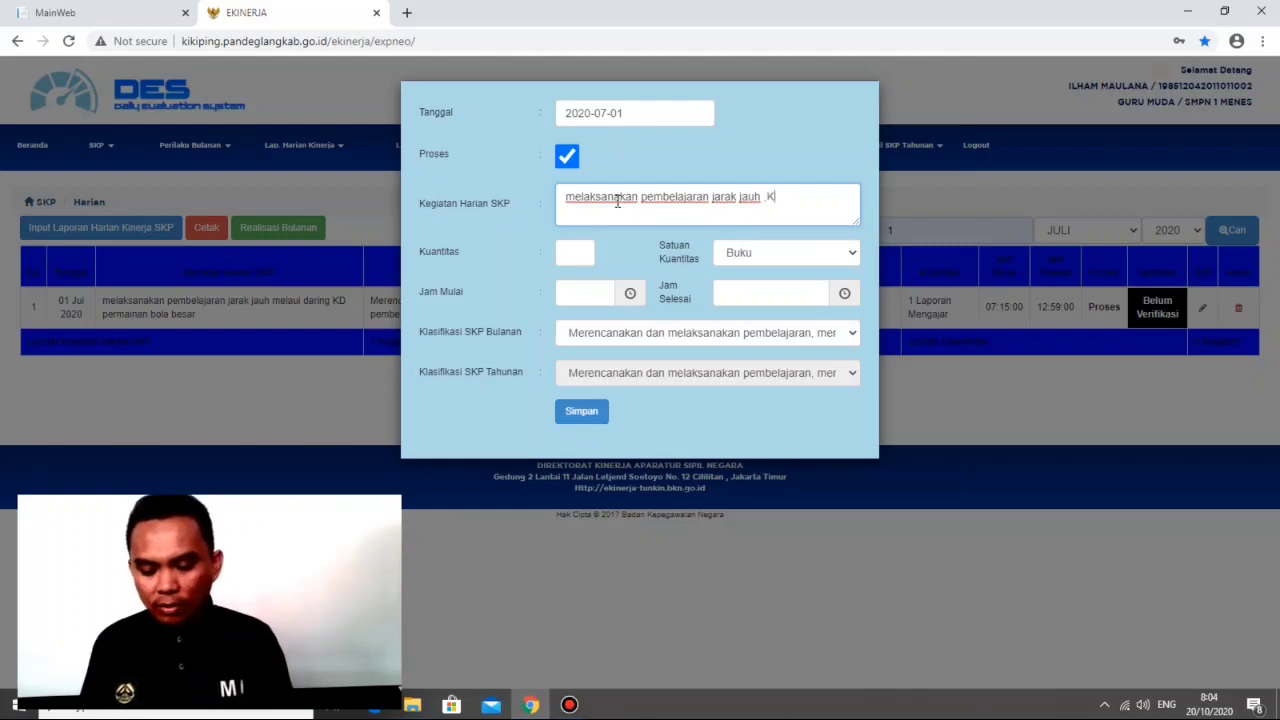
{"action": "type", "text": "h .KD "}
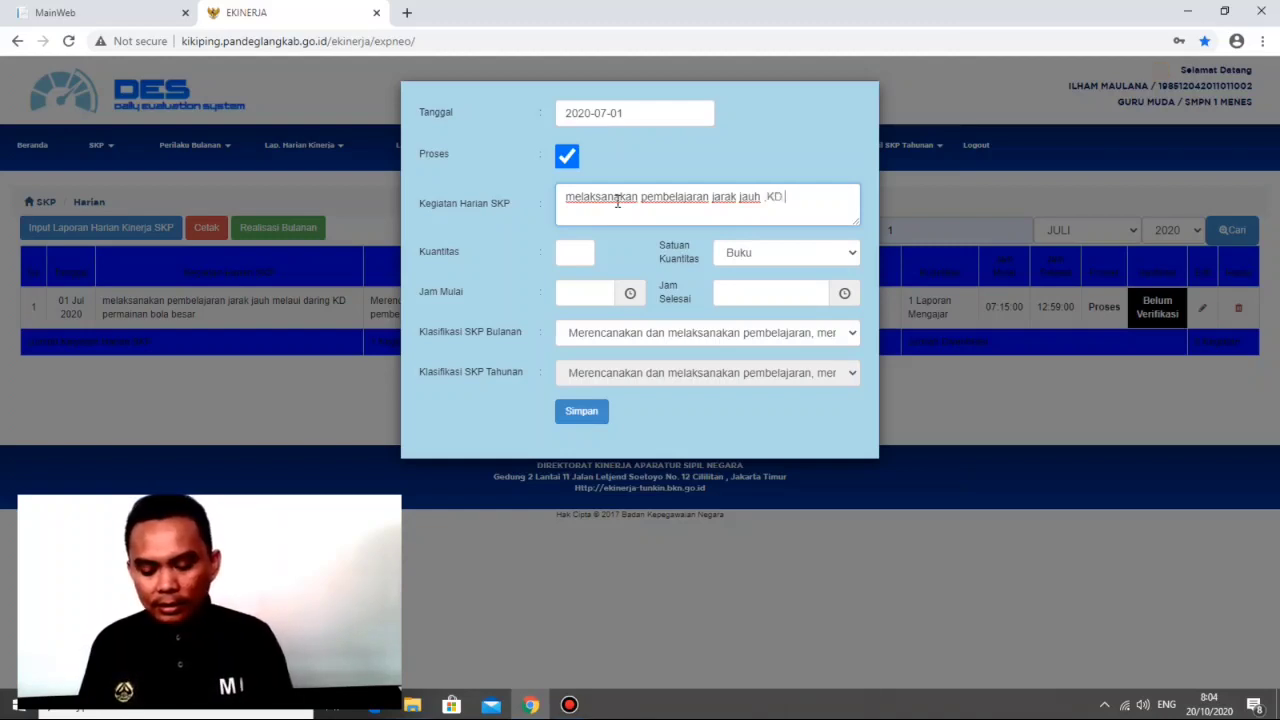
{"action": "type", "text": "atle"}
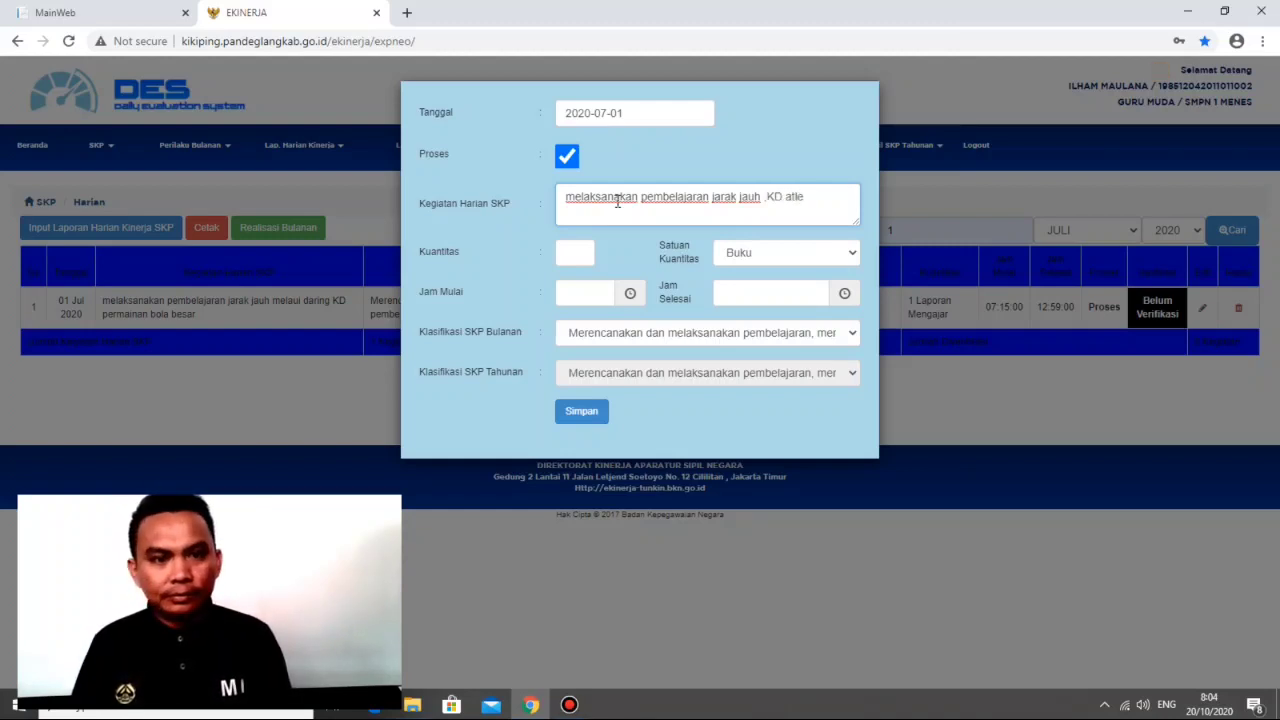
{"action": "type", "text": "tik "}
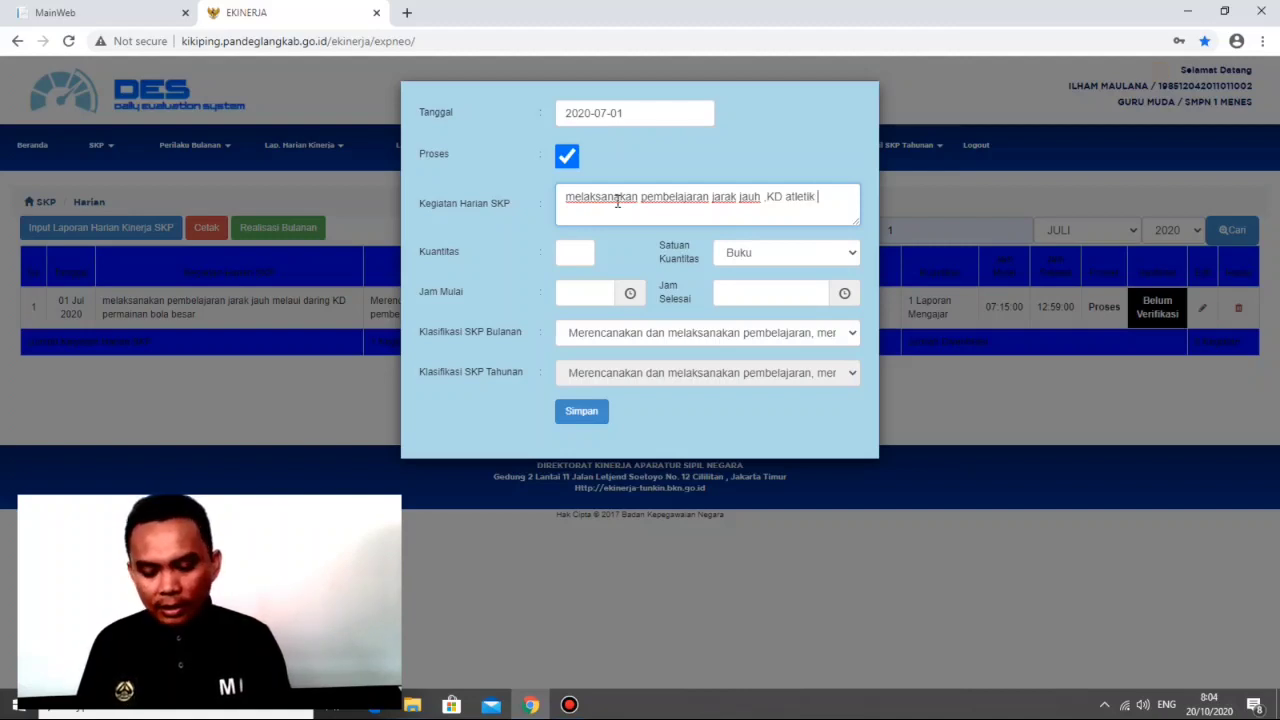
{"action": "type", "text": "lari spr"}
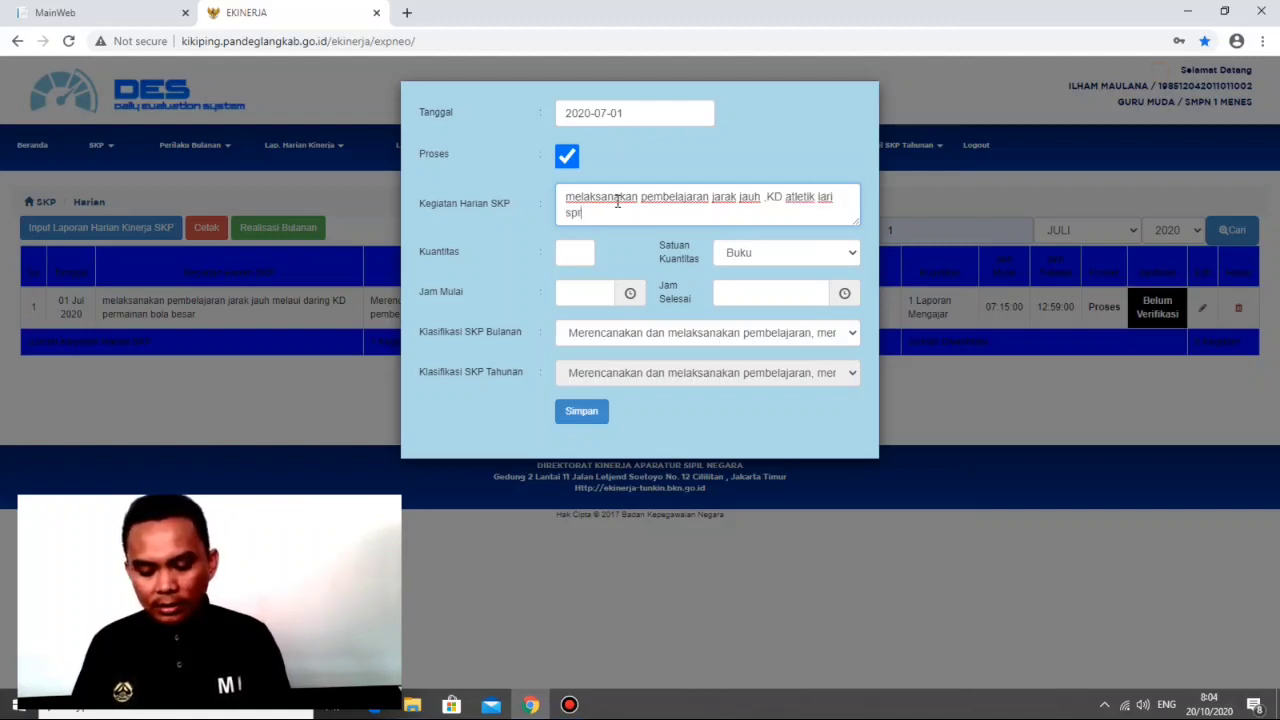
{"action": "type", "text": "int."}
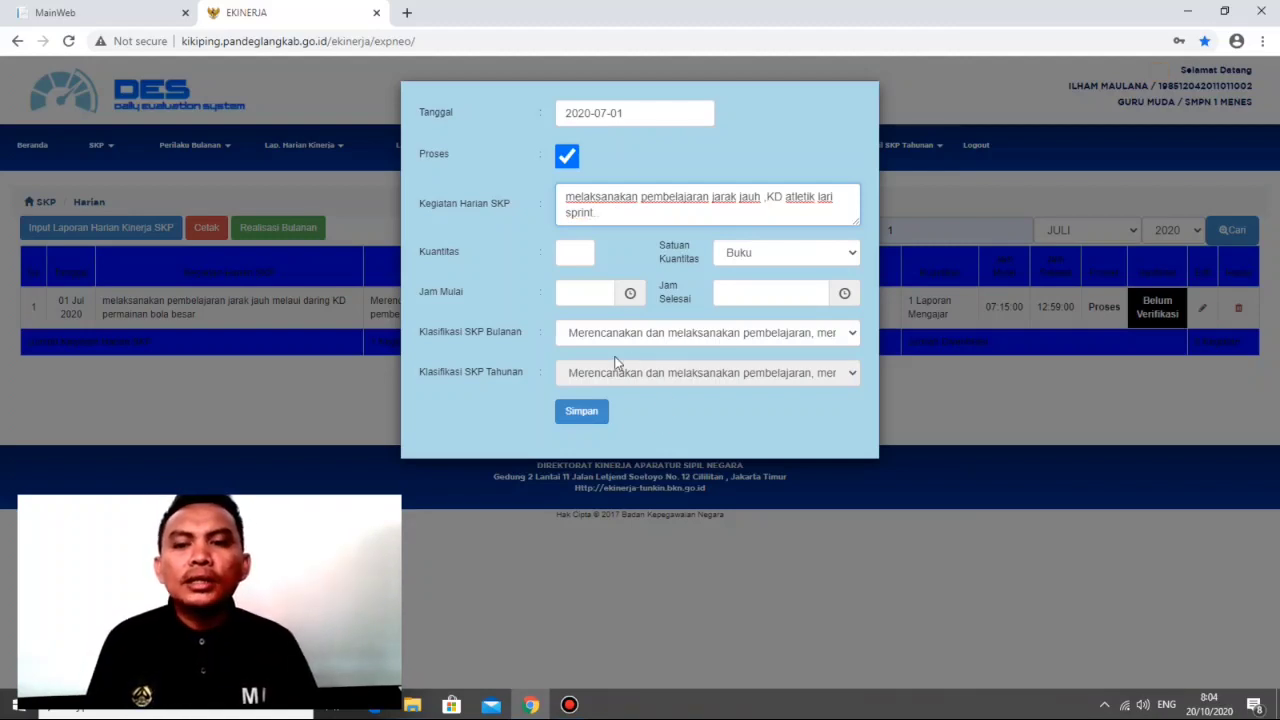
Step: Set the activity's quantity to 1 with Laporan Mengajar as its unit
{"action": "left_click", "coordinate": [574, 252]}
{"action": "left_click", "coordinate": [576, 288]}
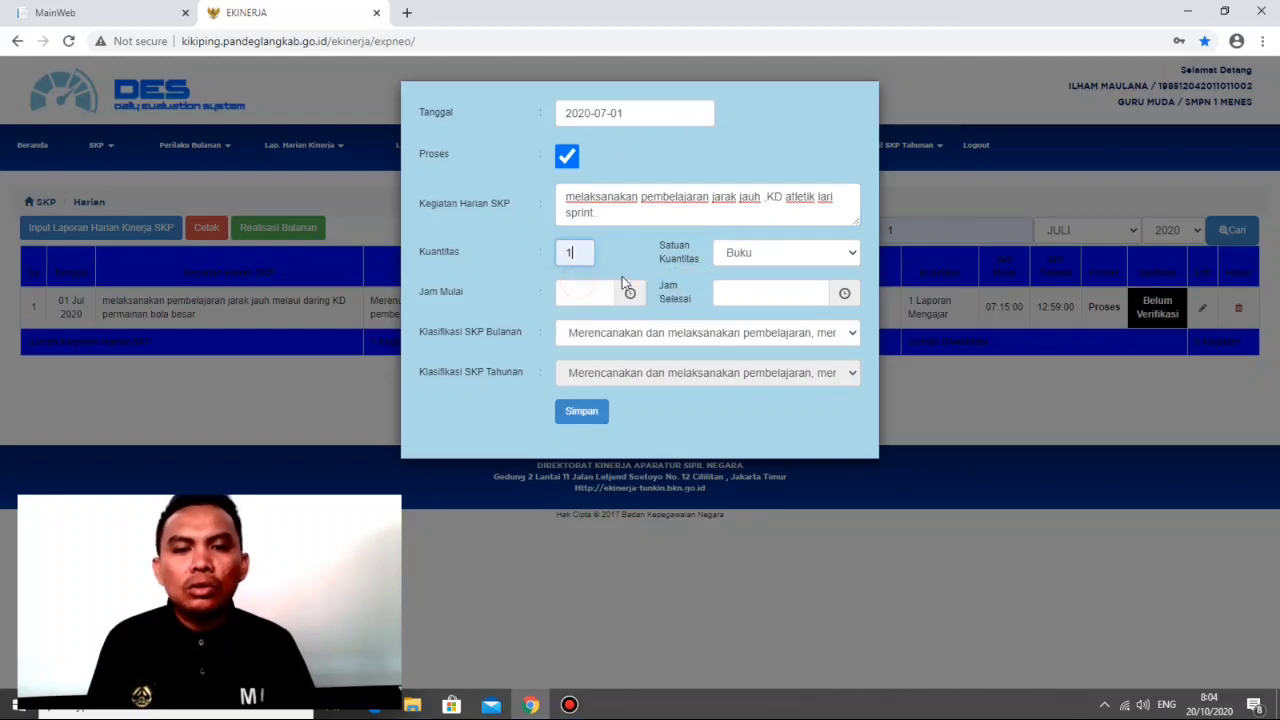
{"action": "left_click", "coordinate": [818, 252]}
{"action": "scroll", "coordinate": [800, 366], "scroll_direction": "down", "scroll_amount": 5}
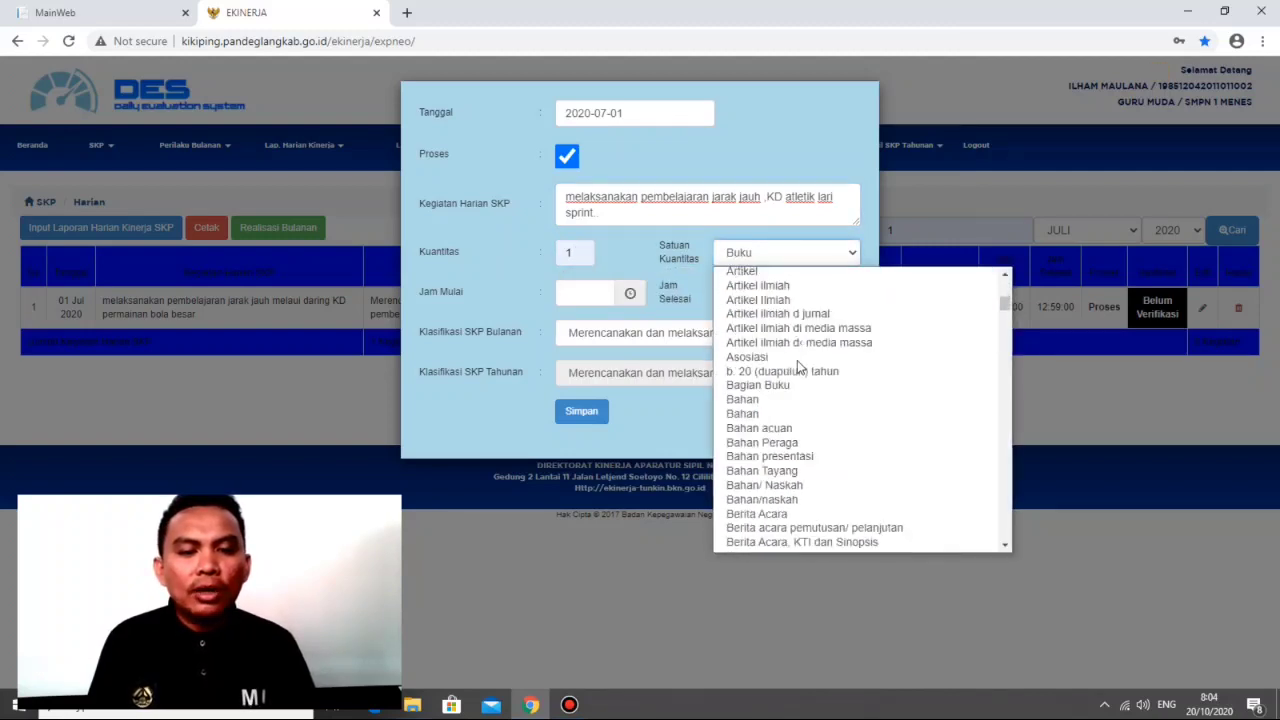
{"action": "scroll", "coordinate": [800, 366], "scroll_direction": "down", "scroll_amount": 3}
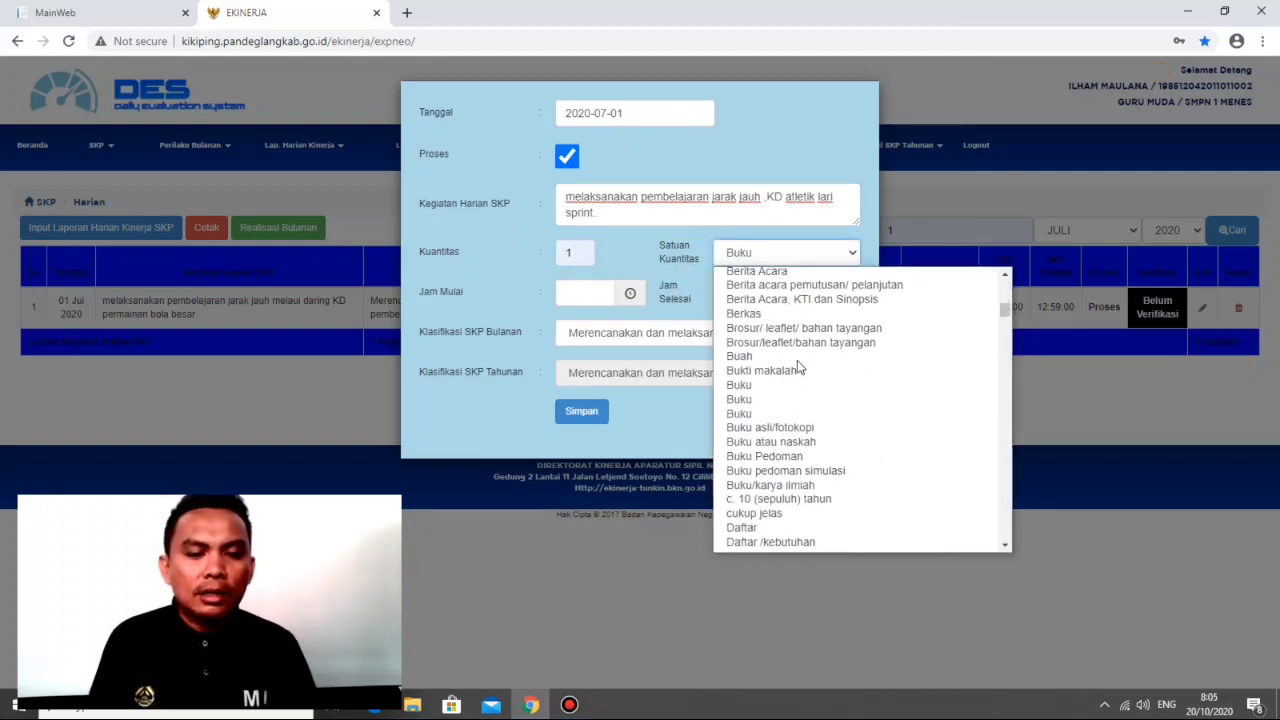
{"action": "scroll", "coordinate": [799, 400], "scroll_direction": "down", "scroll_amount": 20}
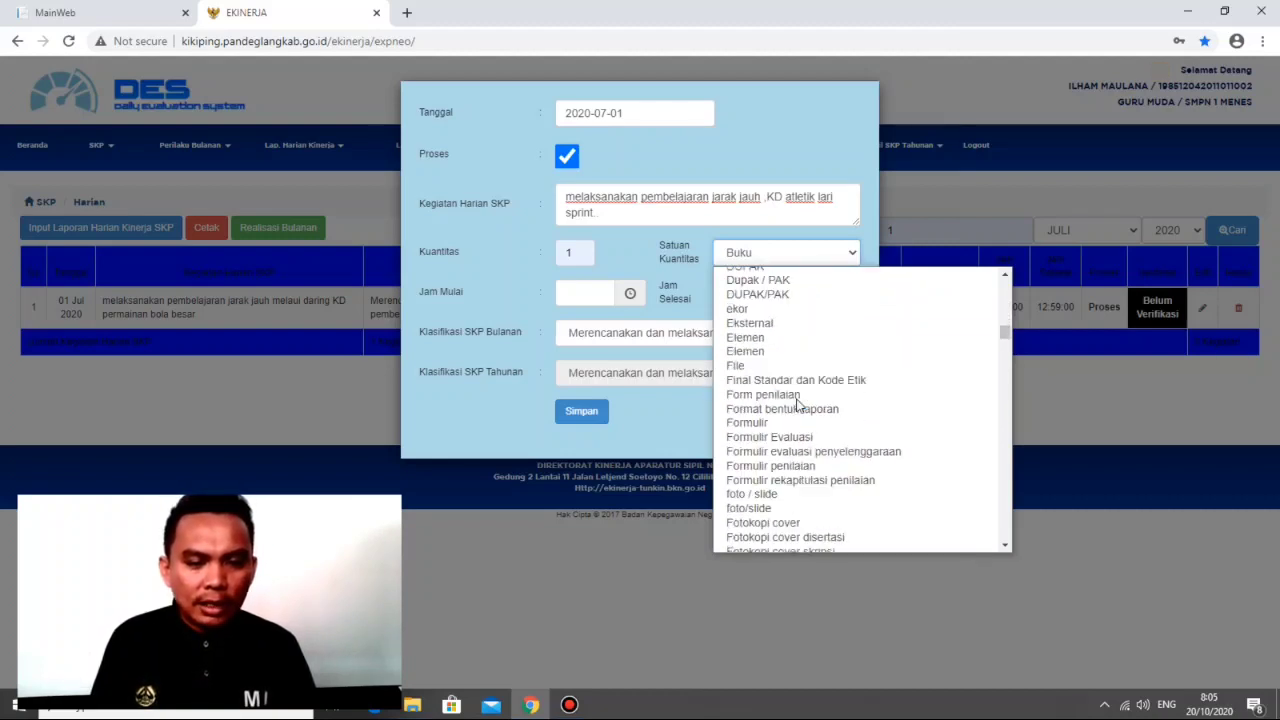
{"action": "scroll", "coordinate": [799, 405], "scroll_direction": "down", "scroll_amount": 7}
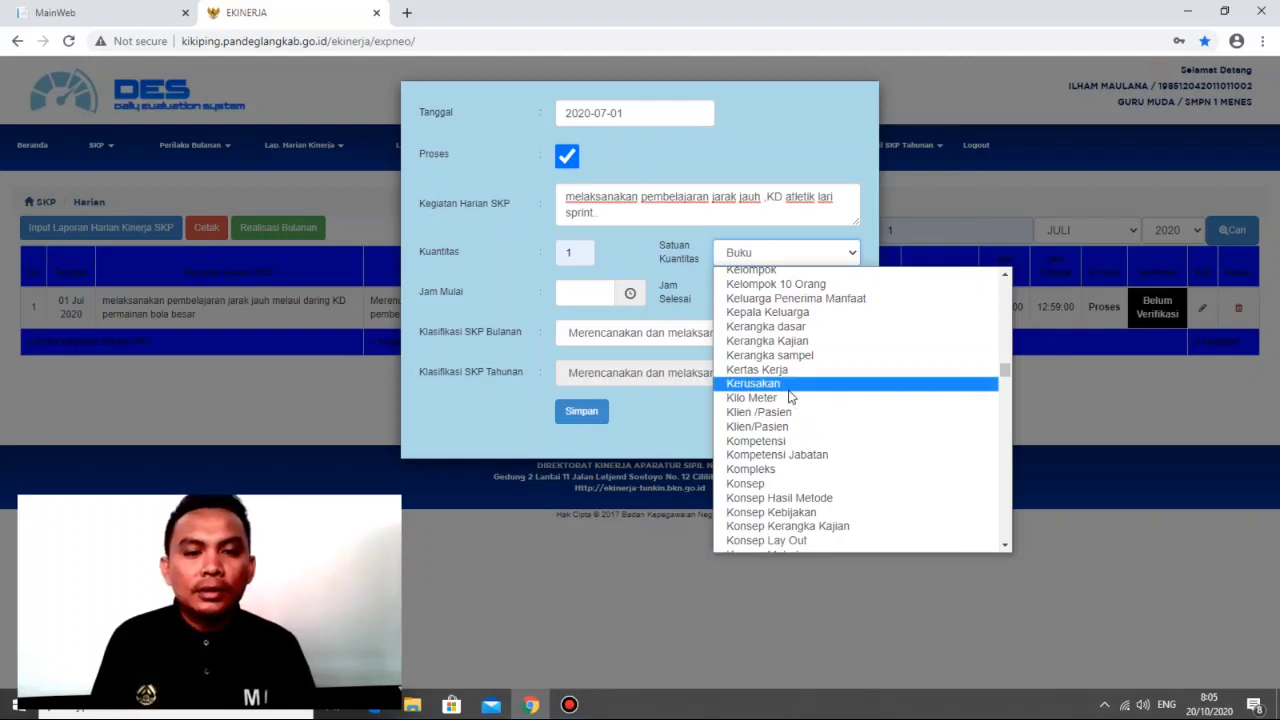
{"action": "scroll", "coordinate": [799, 408], "scroll_direction": "down", "scroll_amount": 5}
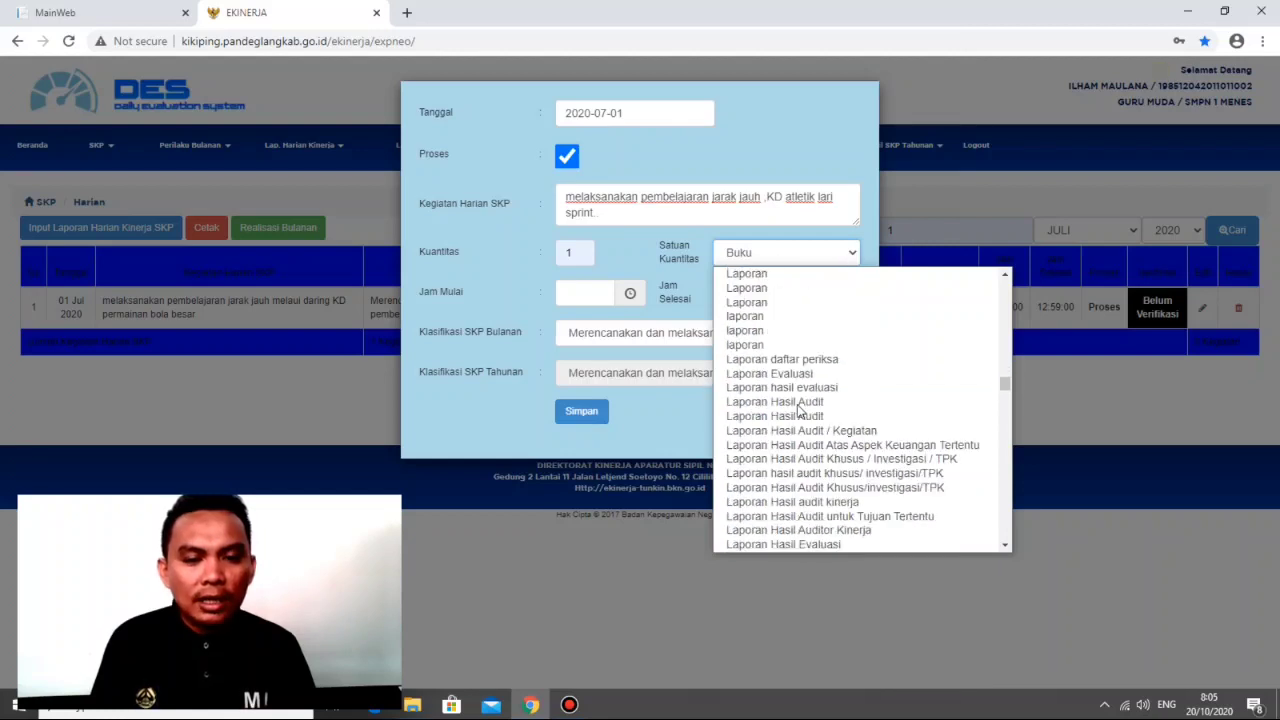
{"action": "scroll", "coordinate": [799, 408], "scroll_direction": "down", "scroll_amount": 4}
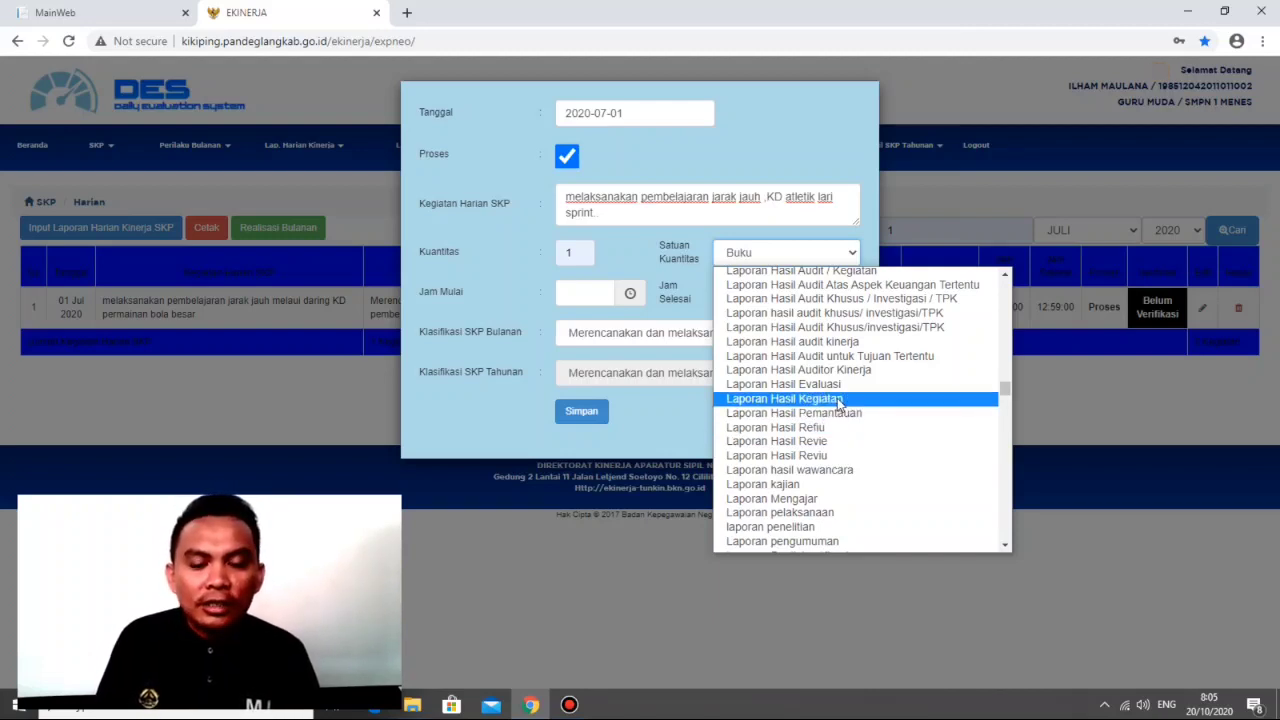
{"action": "left_click", "coordinate": [824, 497]}
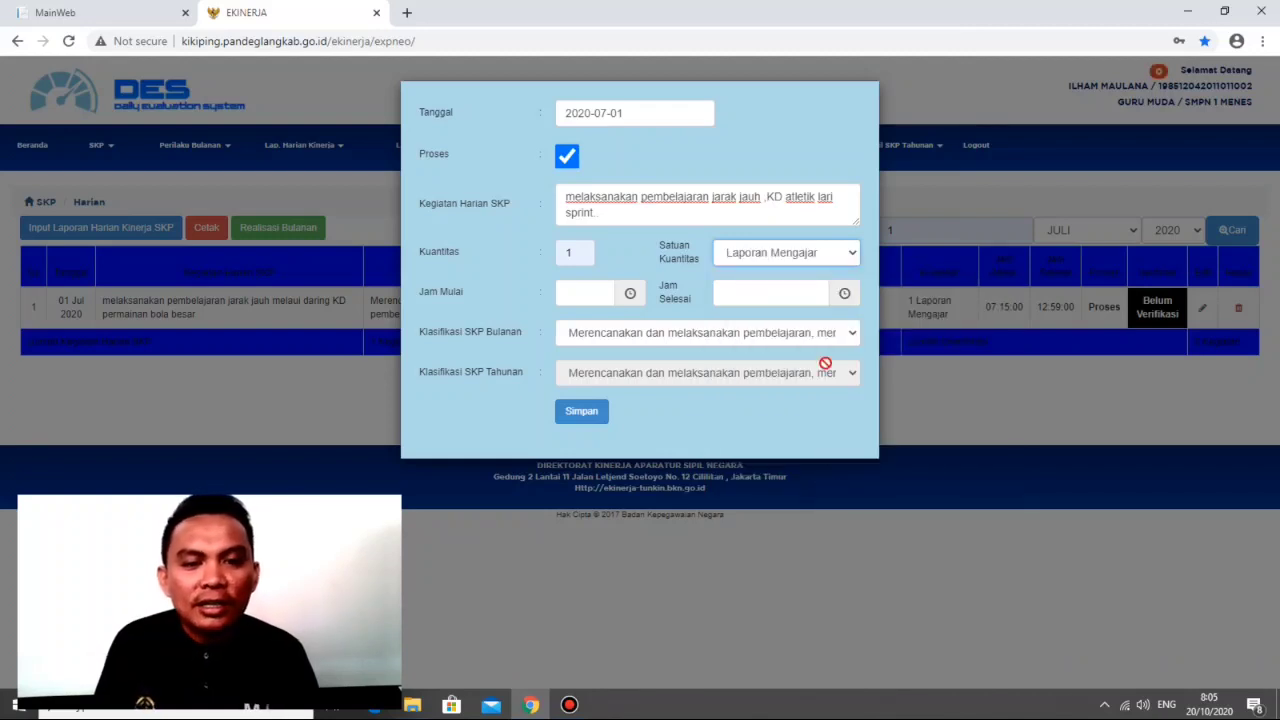
Step: Set the daily report's start time (Jam Mulai) to 07:15
{"action": "left_click", "coordinate": [628, 296]}
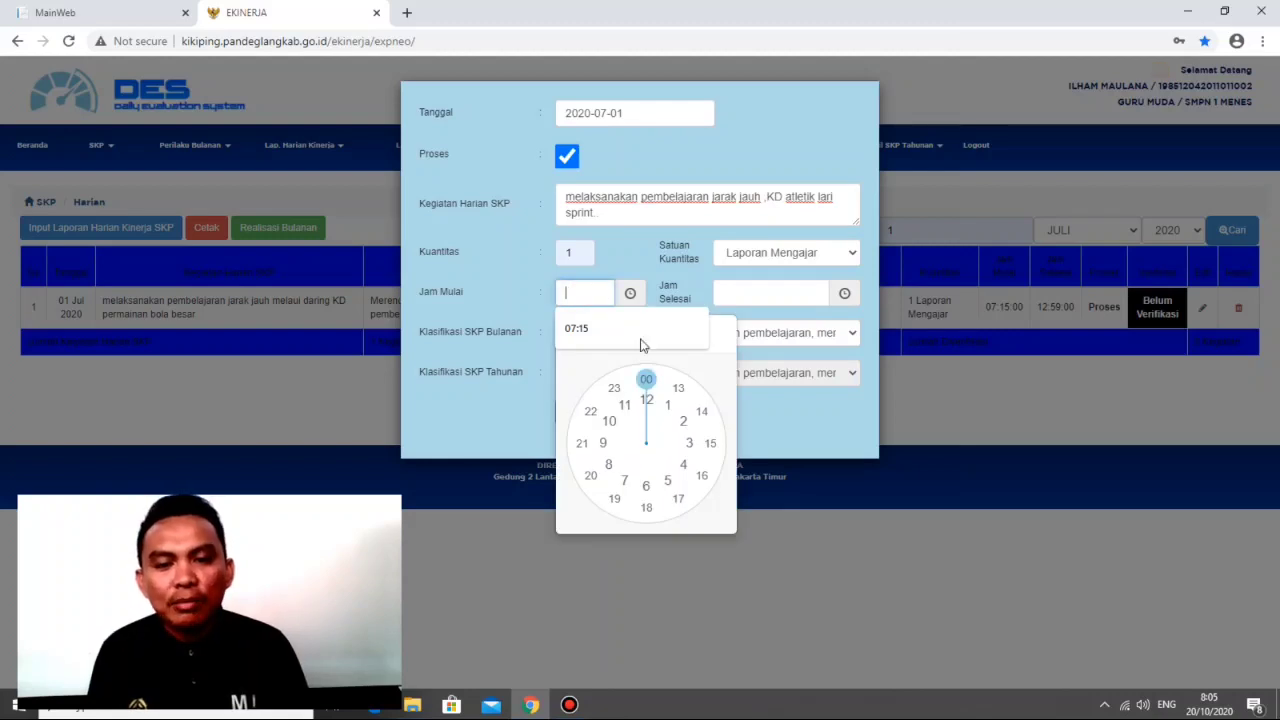
{"action": "left_click", "coordinate": [640, 340]}
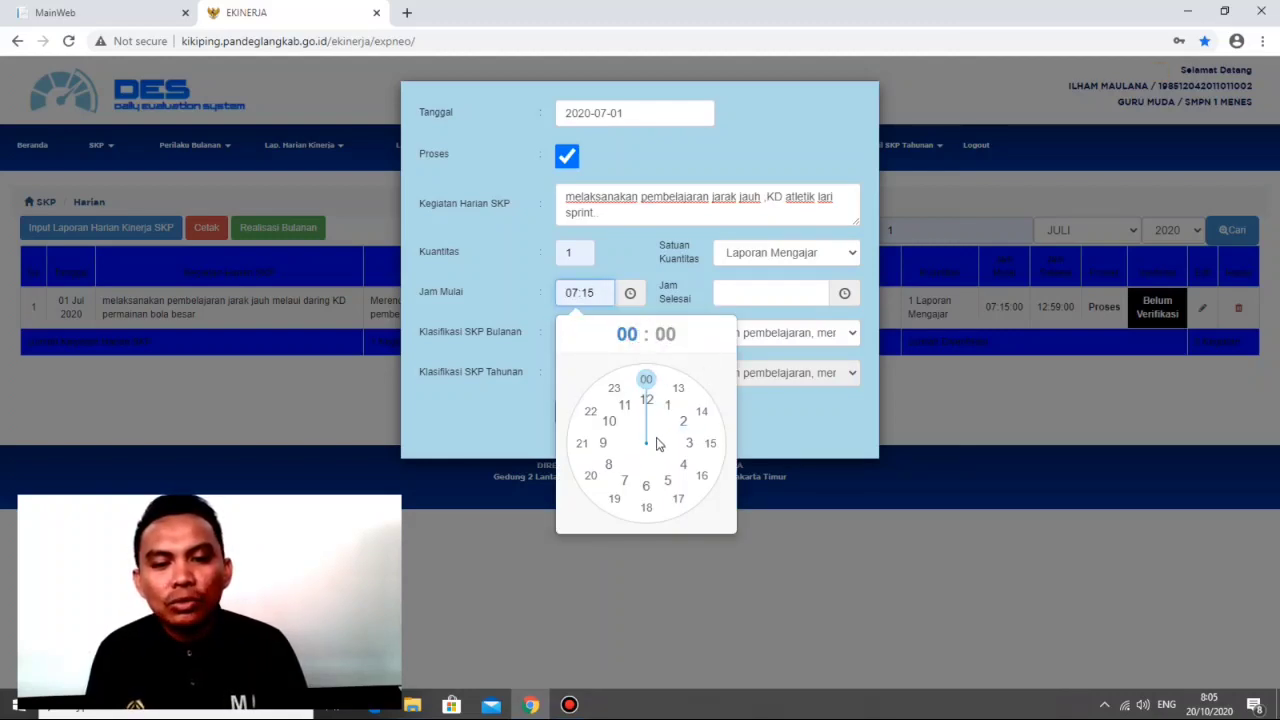
{"action": "left_click", "coordinate": [627, 481]}
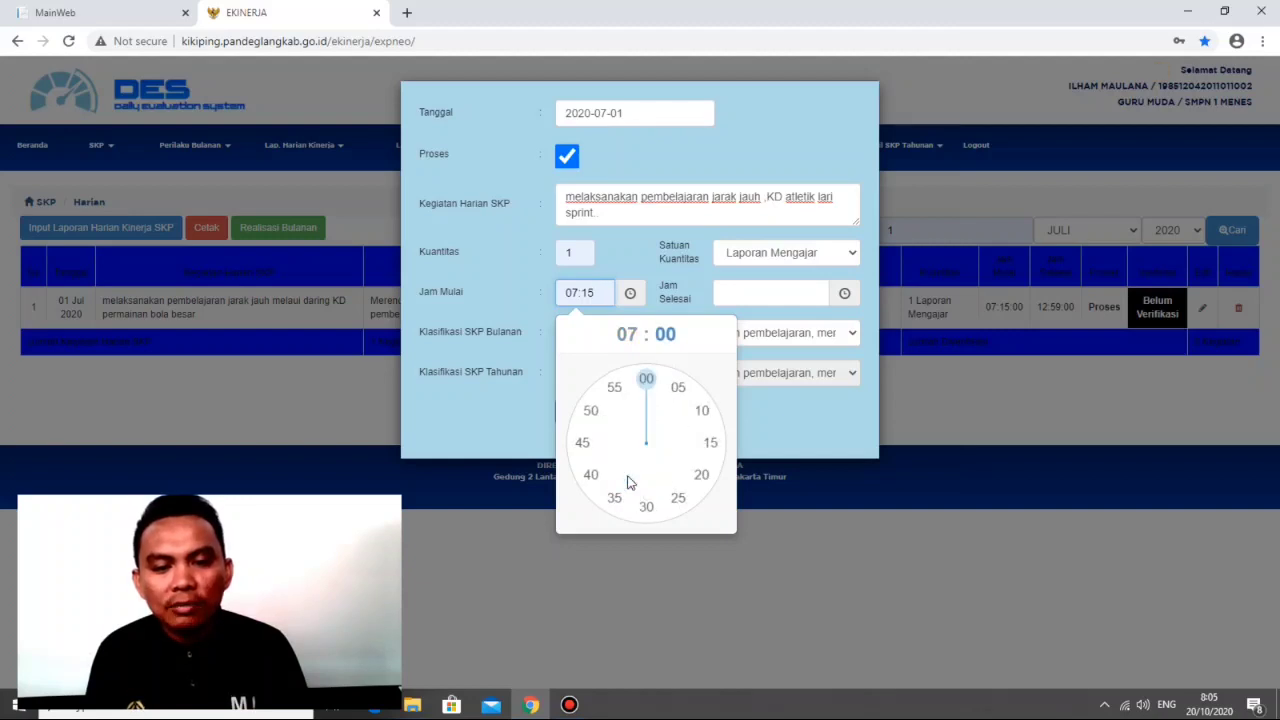
{"action": "left_click", "coordinate": [711, 443]}
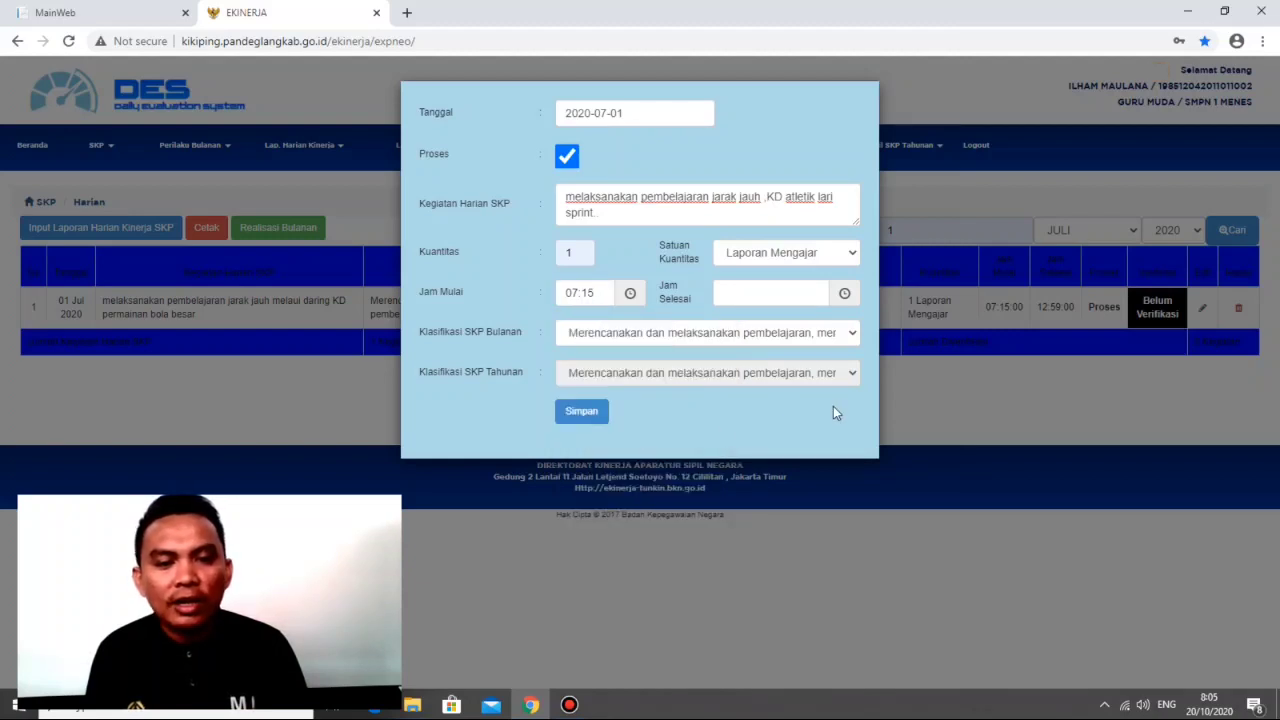
Step: Set the end time (Jam Selesai) to 12:00 and save the daily SKP performance report
{"action": "left_click", "coordinate": [796, 293]}
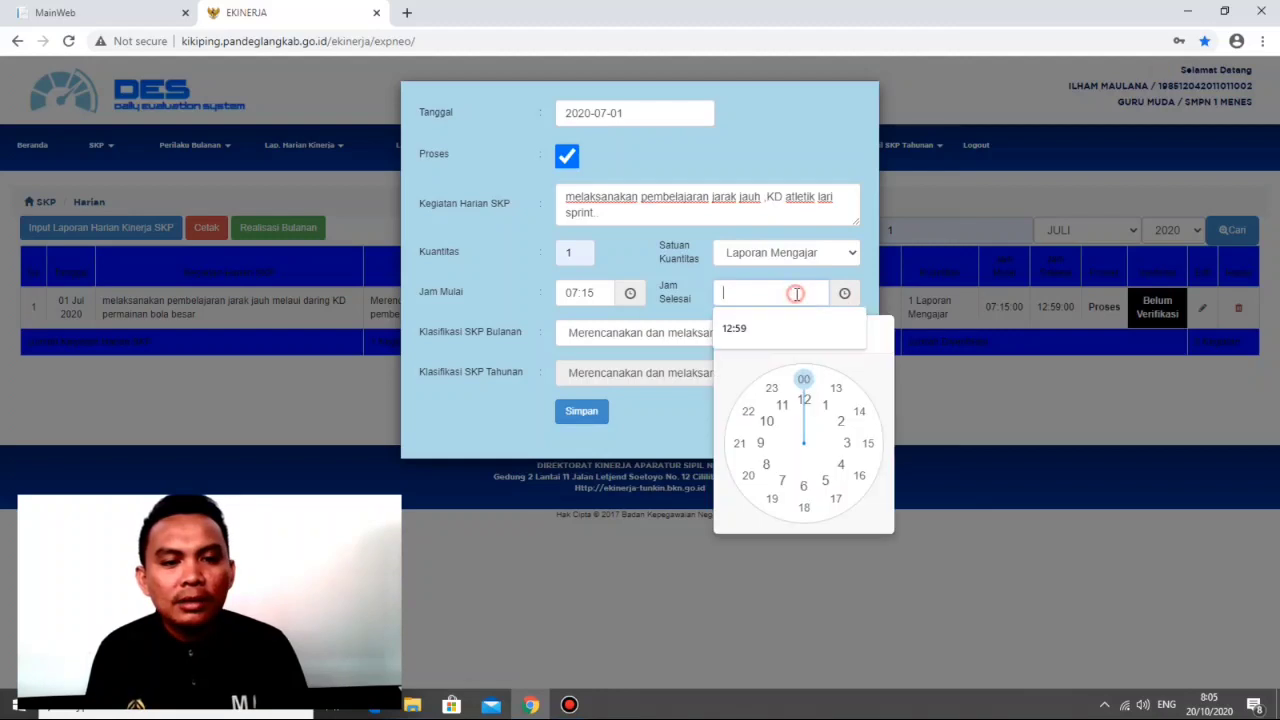
{"action": "left_click", "coordinate": [805, 402]}
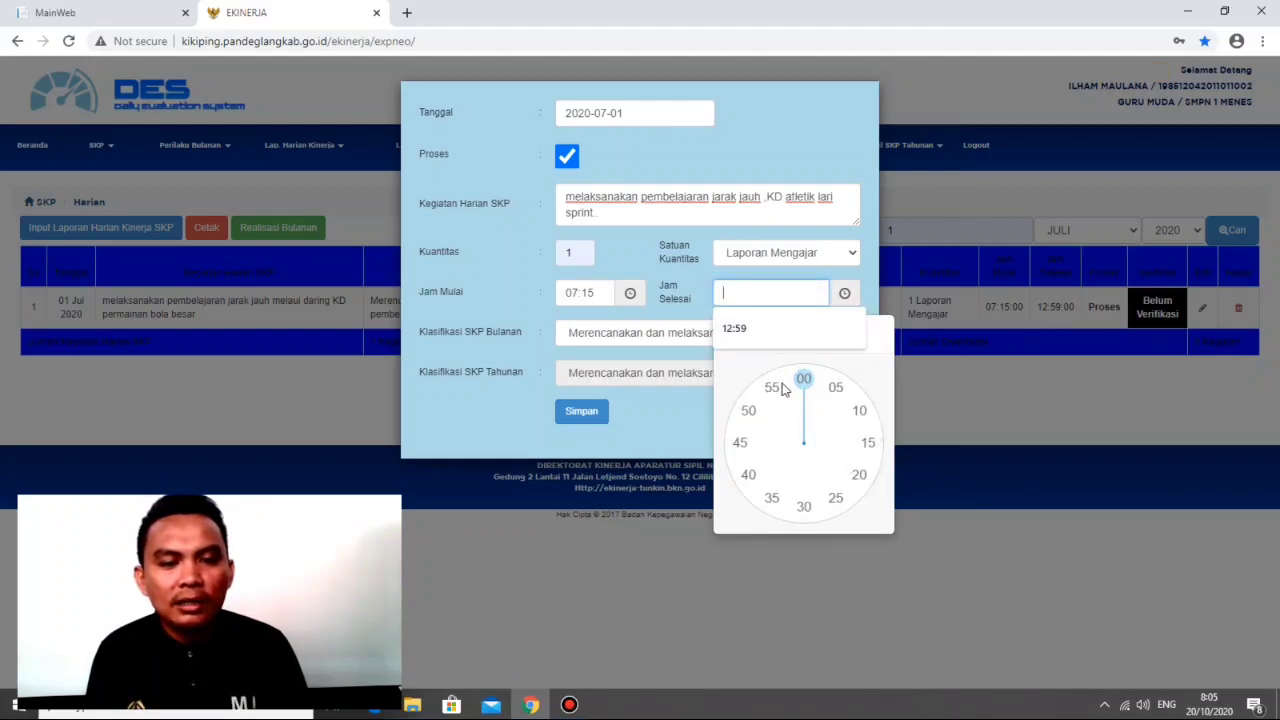
{"action": "left_click", "coordinate": [799, 382]}
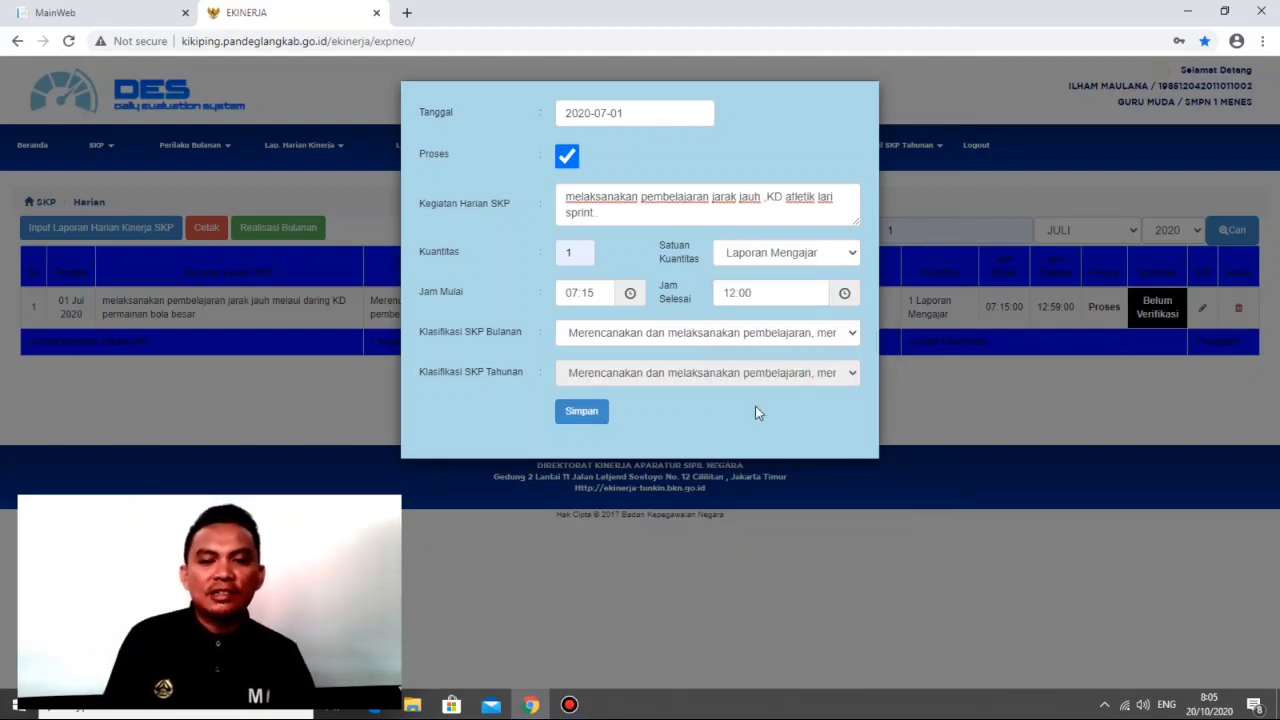
{"action": "left_click", "coordinate": [590, 413]}
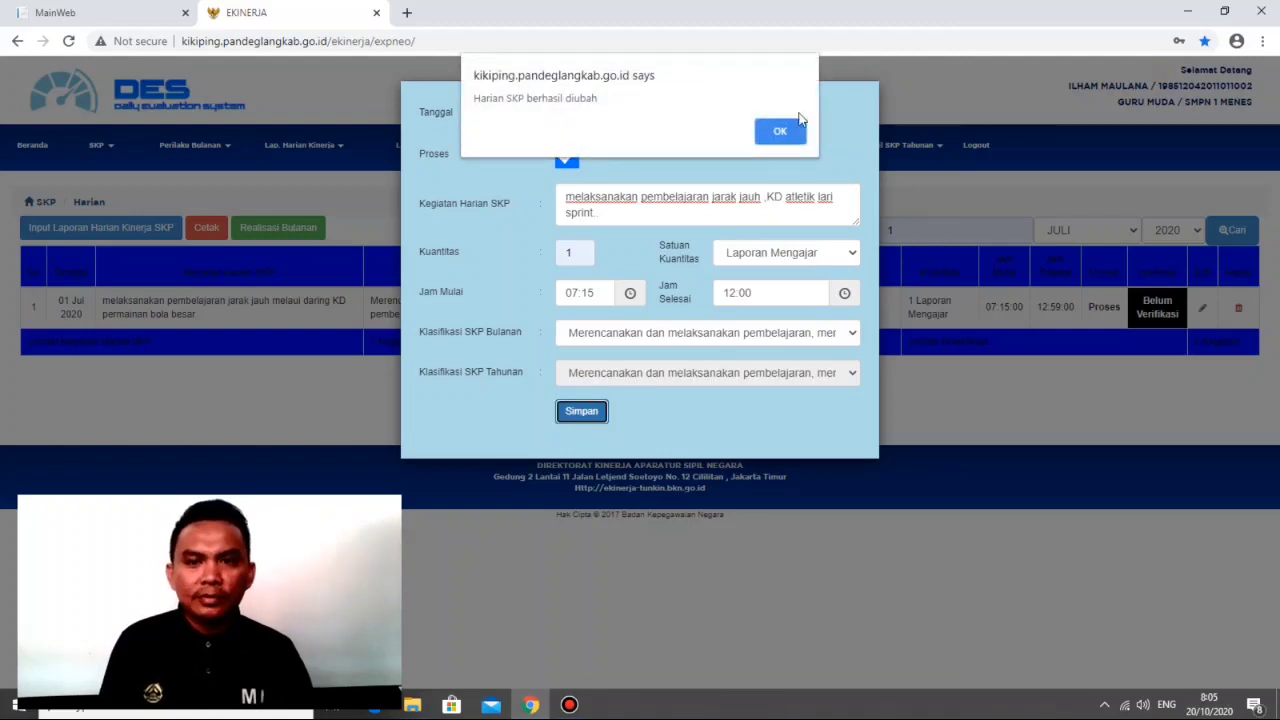
{"action": "left_click", "coordinate": [788, 135]}
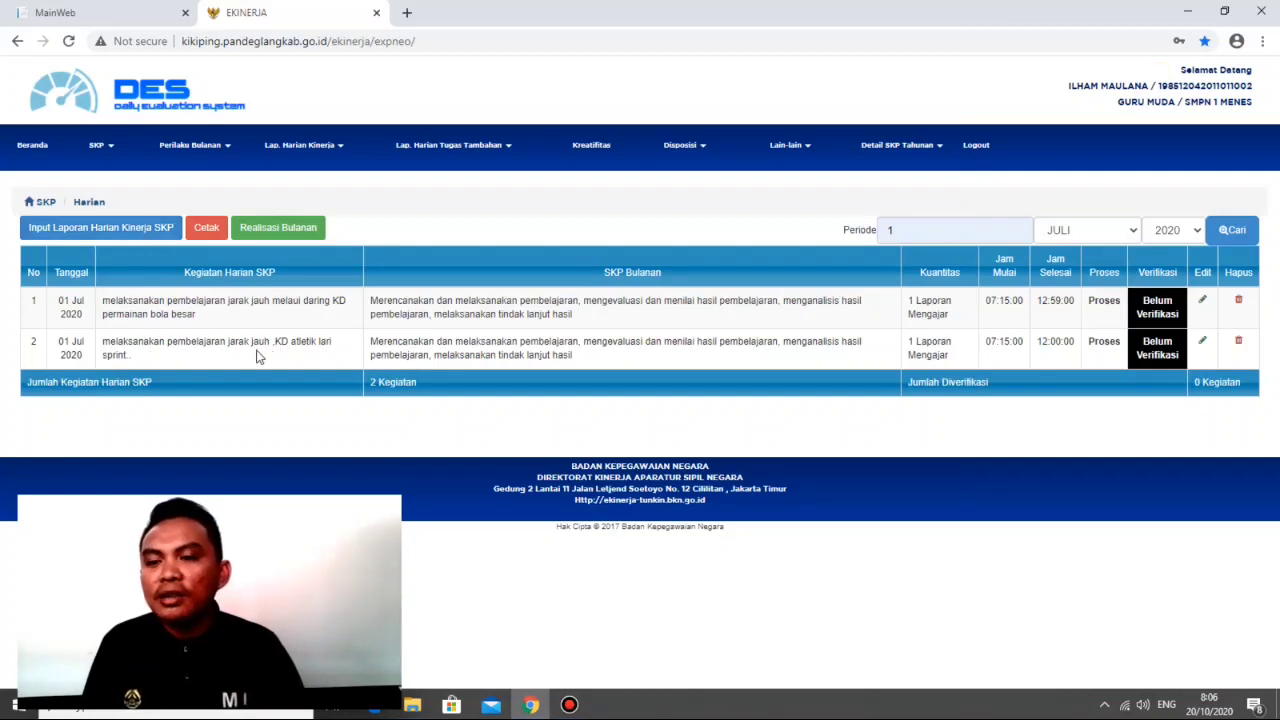
{"action": "left_click", "coordinate": [91, 230]}
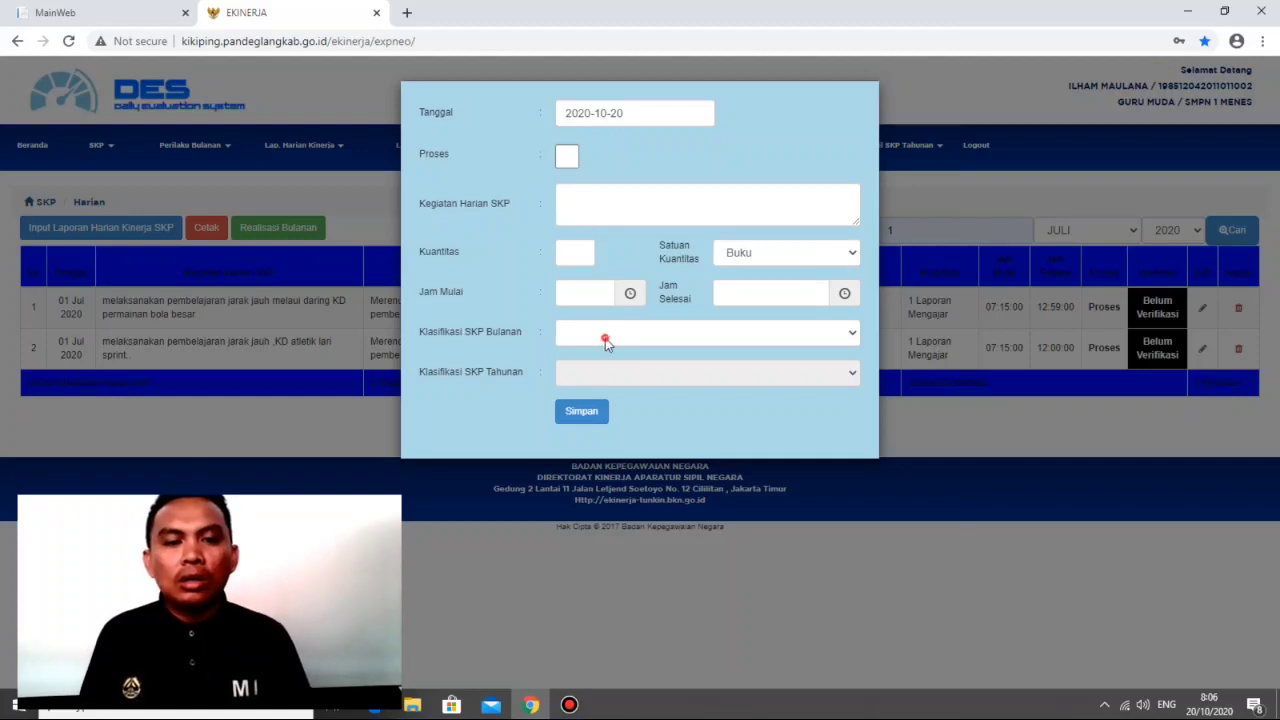
{"action": "left_click", "coordinate": [609, 332]}
{"action": "left_click", "coordinate": [567, 160]}
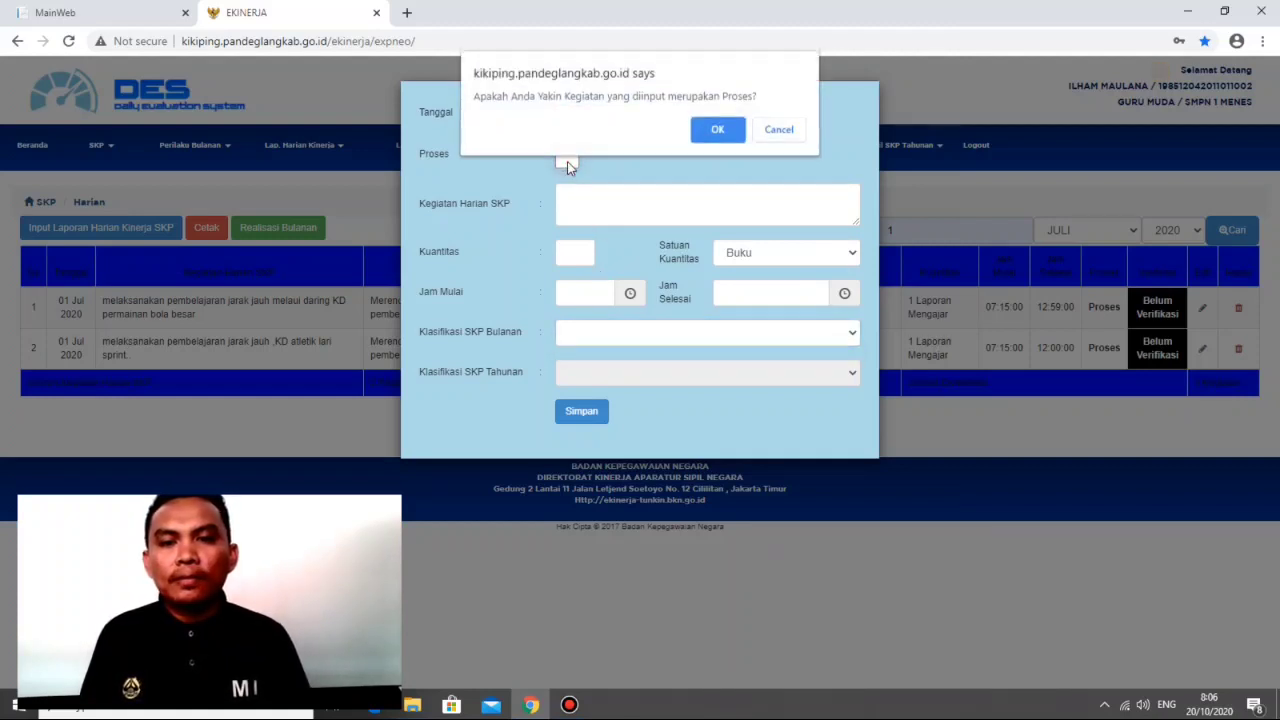
{"action": "left_click", "coordinate": [781, 133]}
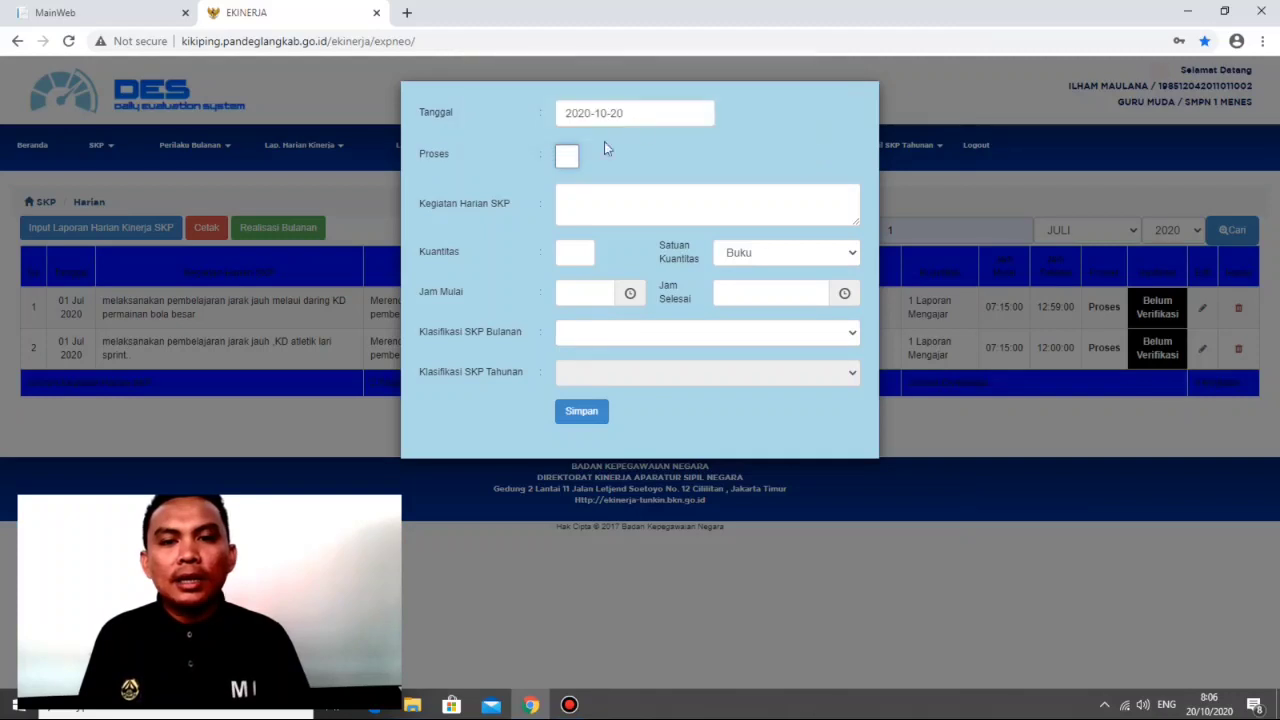
{"action": "left_click", "coordinate": [643, 110]}
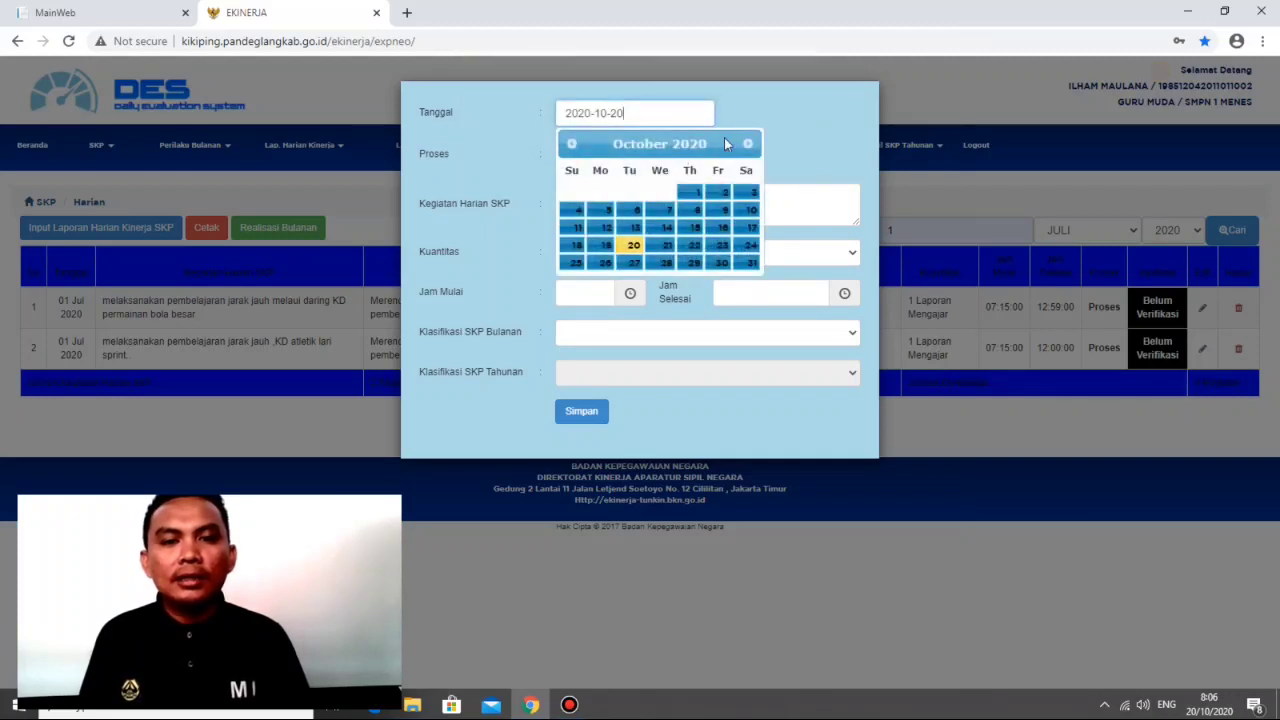
{"action": "left_click", "coordinate": [748, 144]}
{"action": "left_click", "coordinate": [749, 144]}
{"action": "left_click", "coordinate": [749, 144]}
{"action": "left_click", "coordinate": [750, 144]}
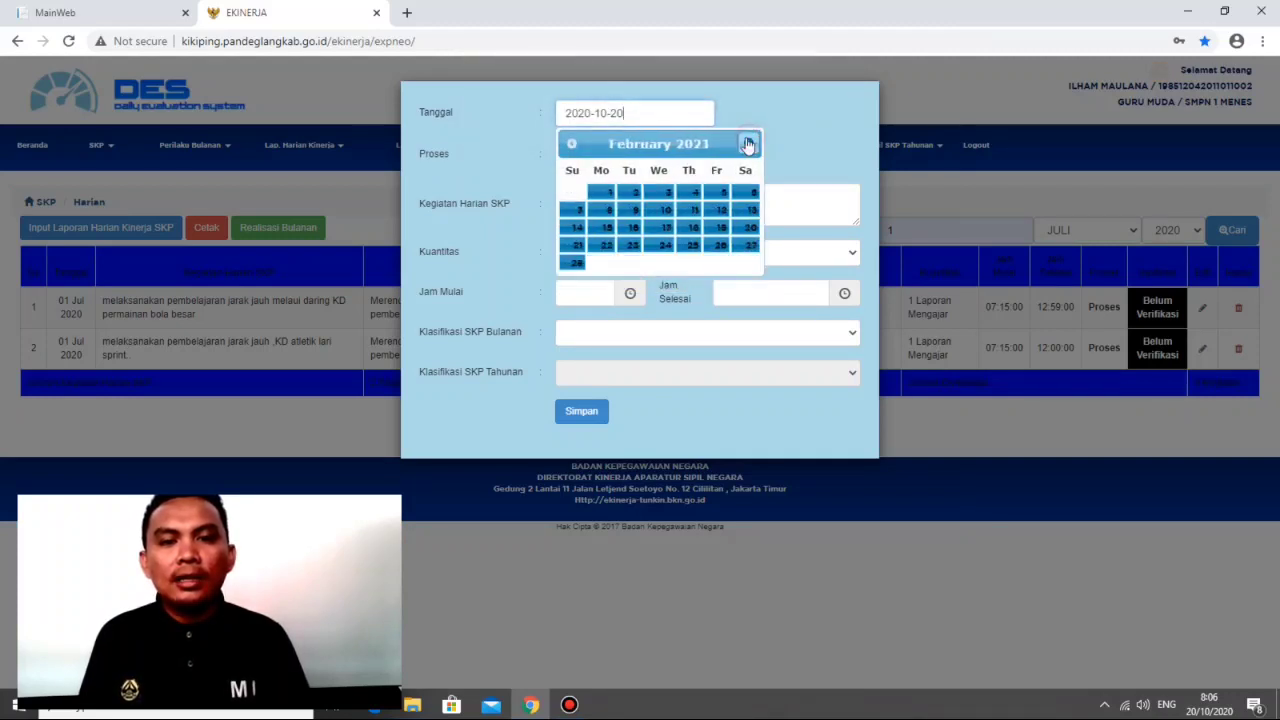
{"action": "left_click", "coordinate": [567, 145]}
{"action": "left_click", "coordinate": [567, 145]}
{"action": "left_click", "coordinate": [567, 145]}
{"action": "left_click", "coordinate": [567, 145]}
{"action": "left_click", "coordinate": [567, 145]}
{"action": "left_click", "coordinate": [567, 145]}
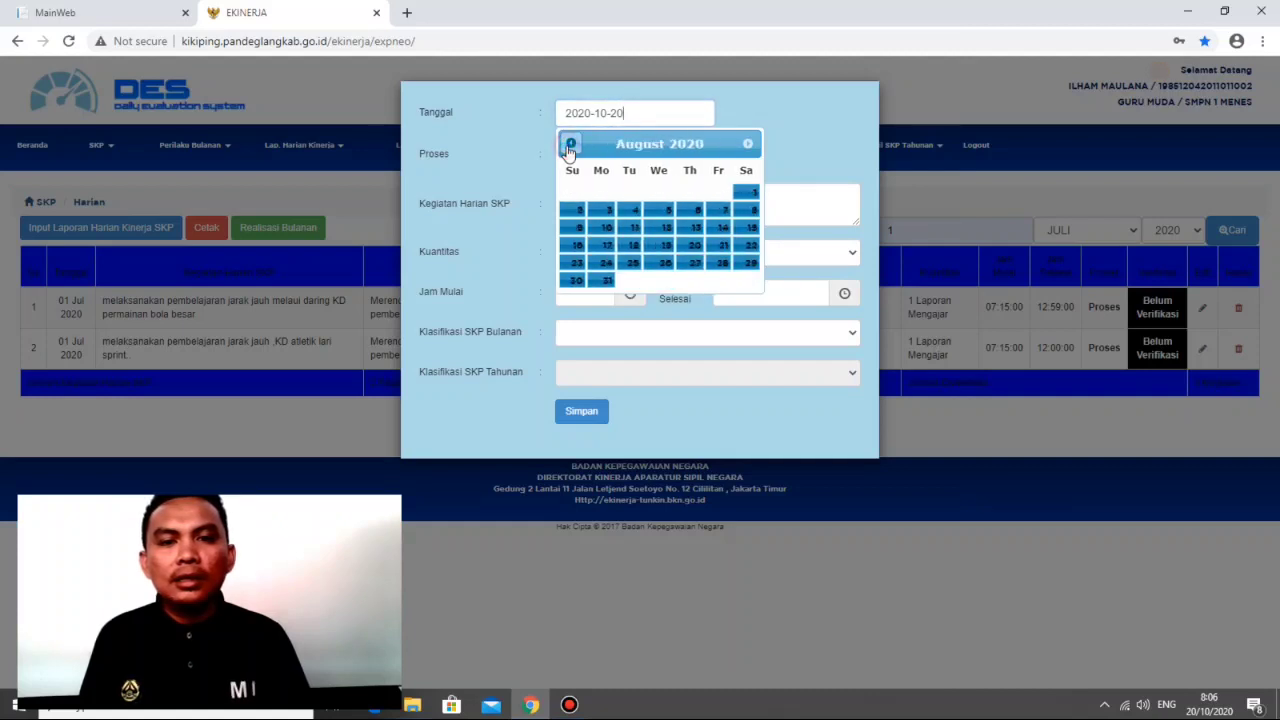
{"action": "left_click", "coordinate": [567, 145]}
{"action": "left_click", "coordinate": [698, 193]}
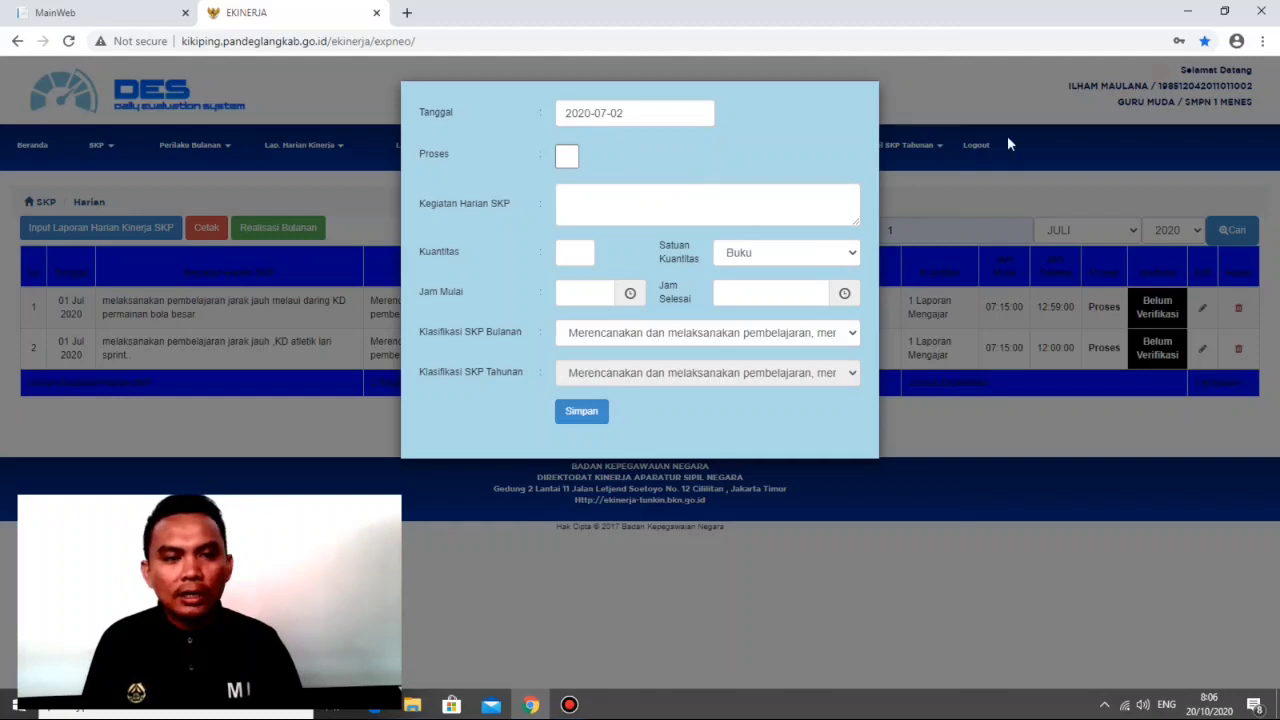
{"action": "left_click", "coordinate": [999, 102]}
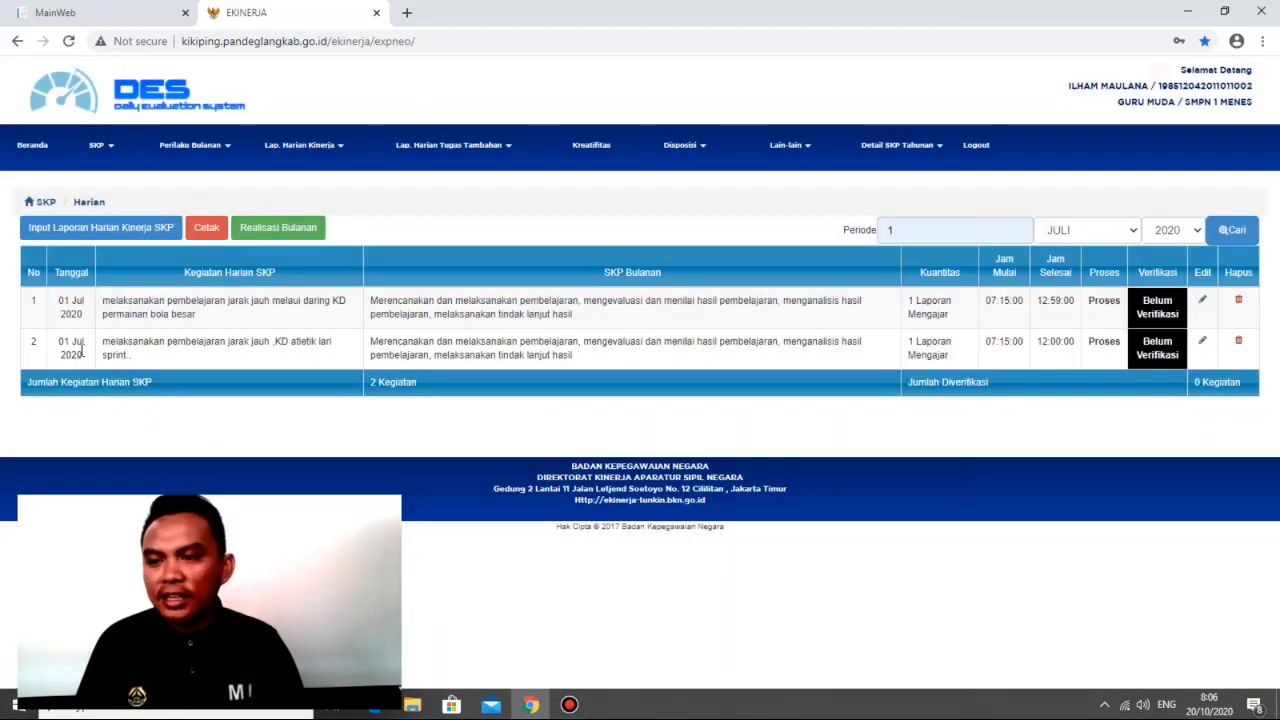
Step: Change the date of the "KD atletik lari sprint" daily report to 2020-07-02 and save it
{"action": "left_click", "coordinate": [1202, 342]}
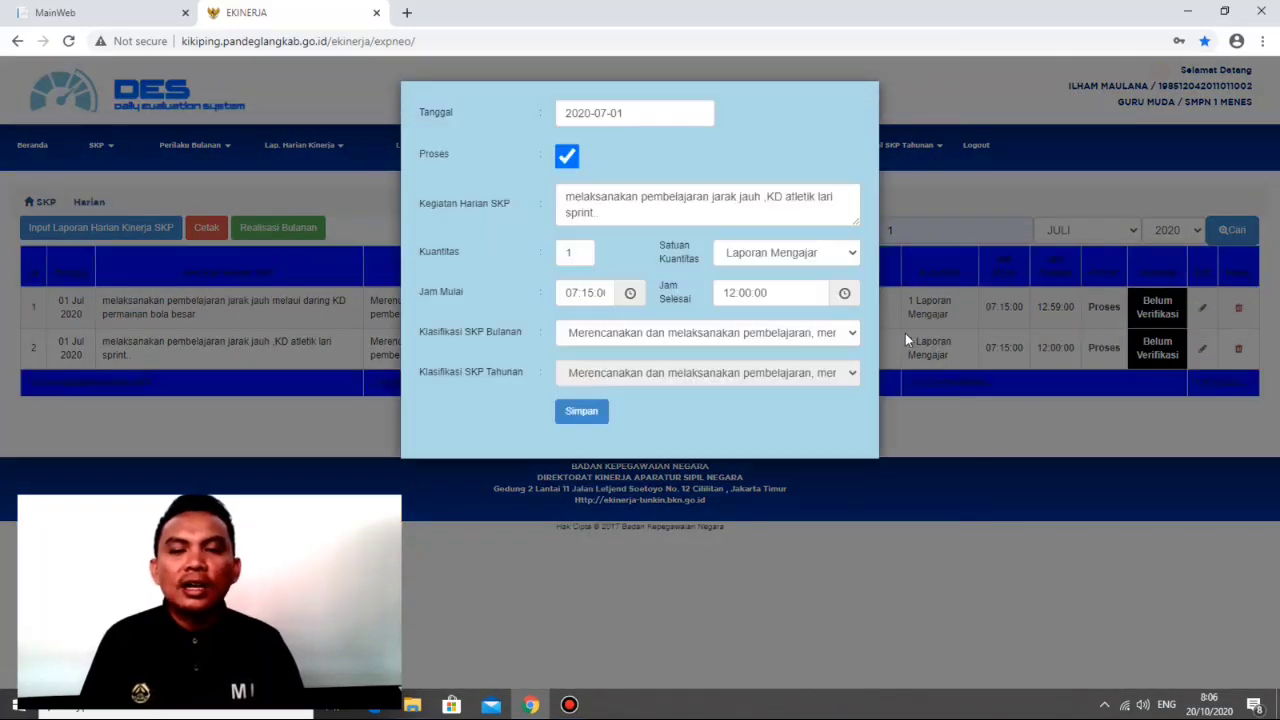
{"action": "left_click", "coordinate": [647, 111]}
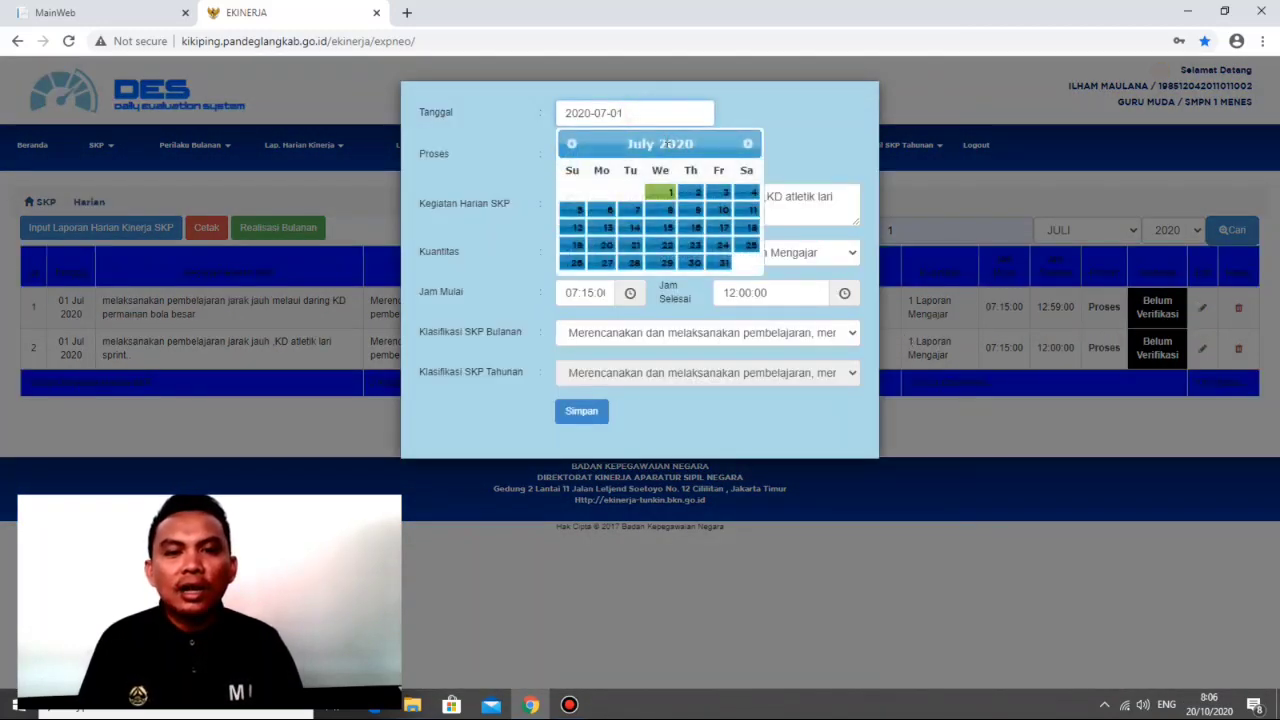
{"action": "left_click", "coordinate": [691, 195]}
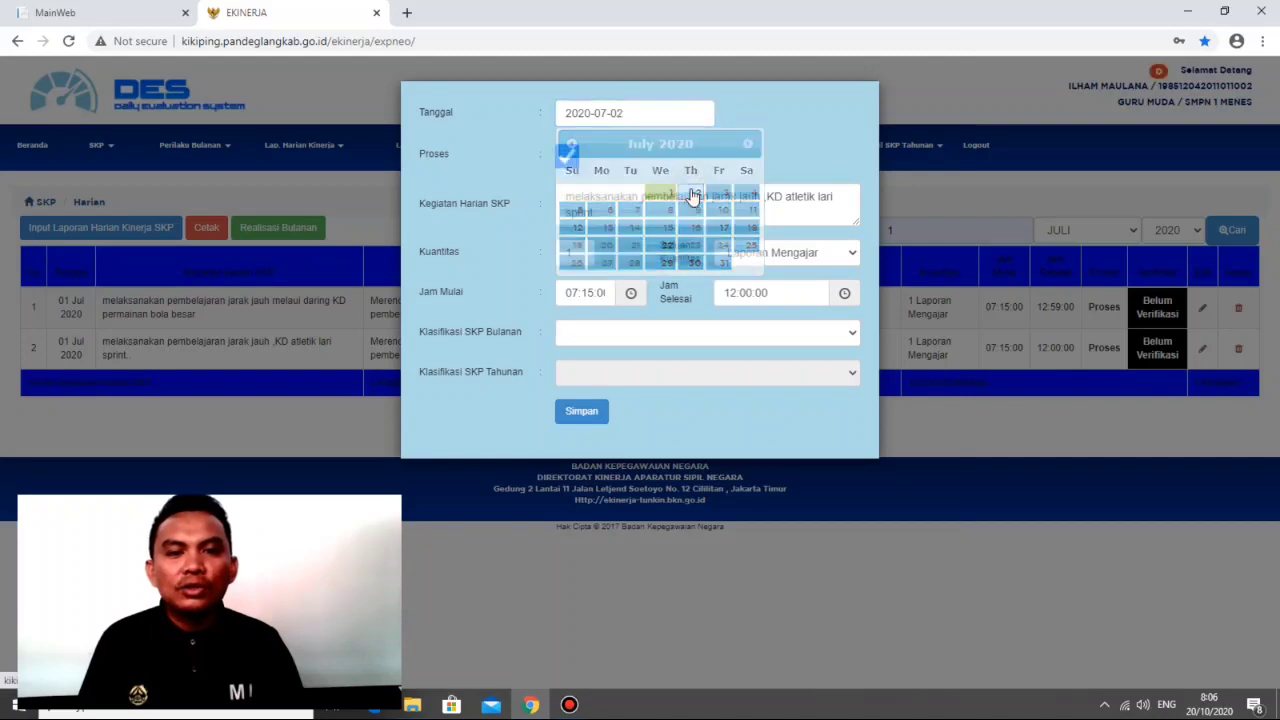
{"action": "left_click", "coordinate": [591, 414]}
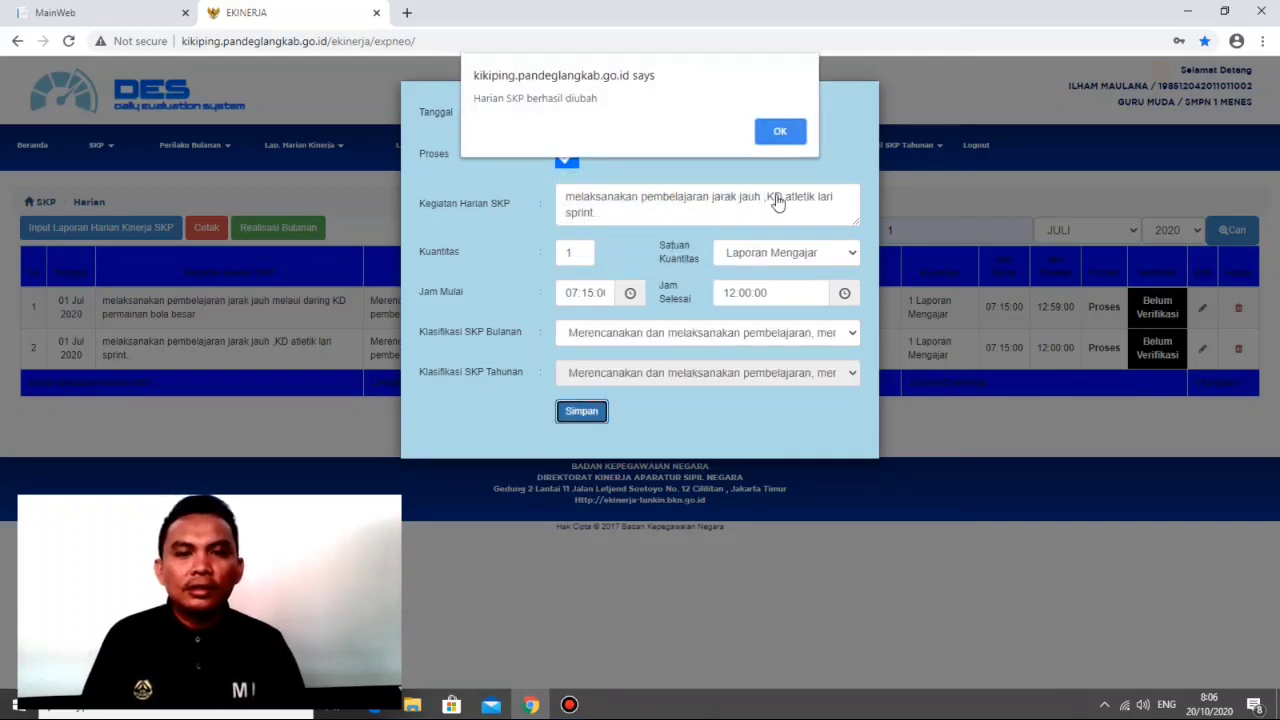
{"action": "left_click", "coordinate": [780, 130]}
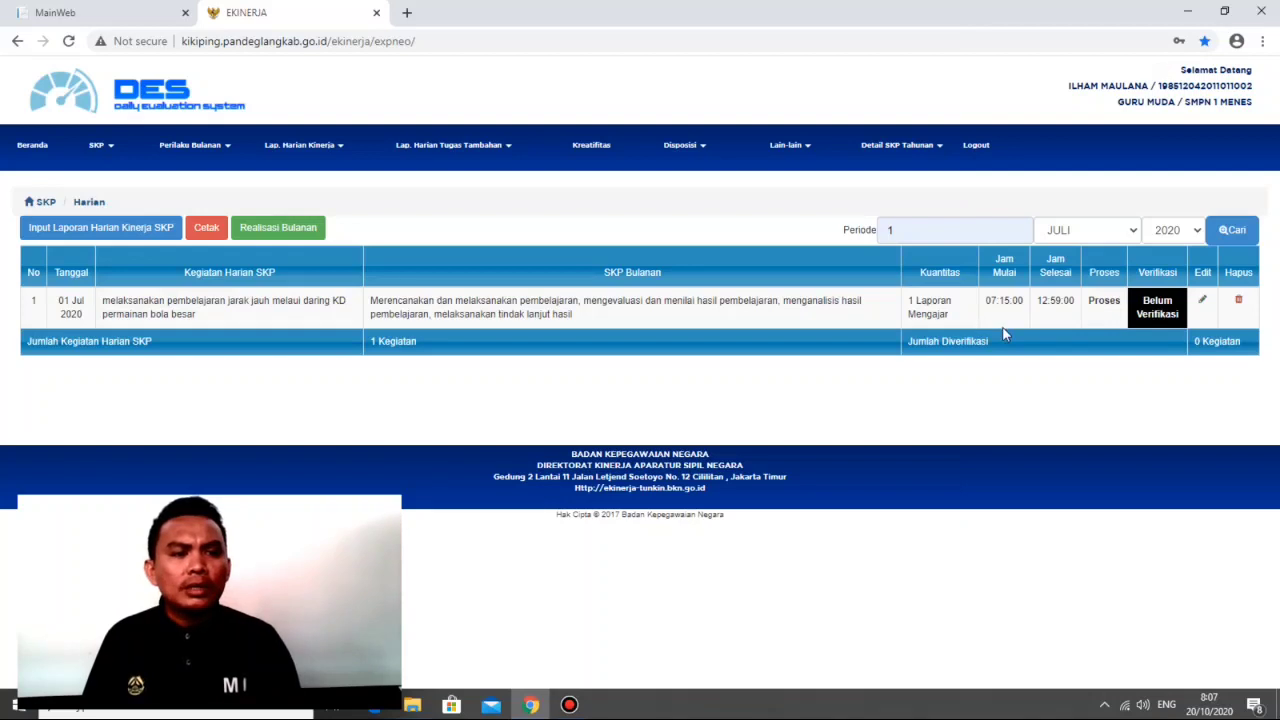
Step: Examine the monthly SKP classification (Klasifikasi SKP Bulanan) options in the "permainan bola besar" daily report, keeping its entries, and close it
{"action": "left_click", "coordinate": [1203, 299]}
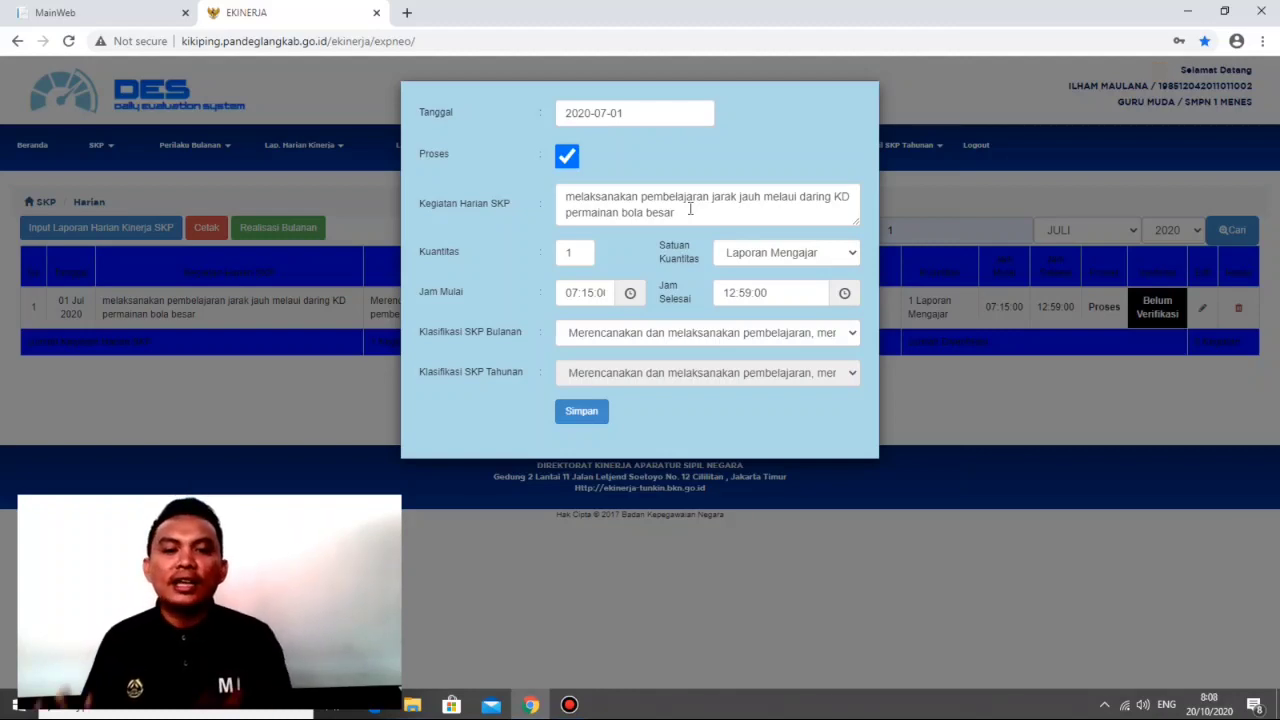
{"action": "left_click", "coordinate": [715, 340]}
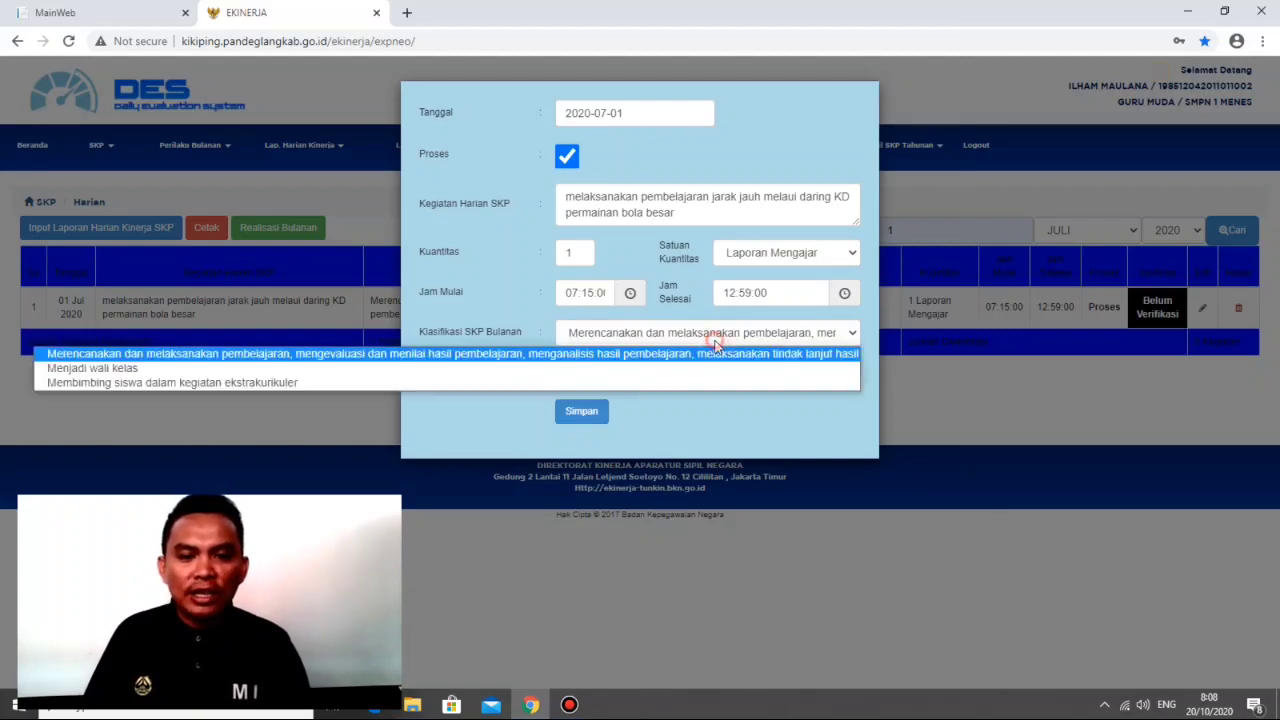
{"action": "left_click", "coordinate": [412, 354]}
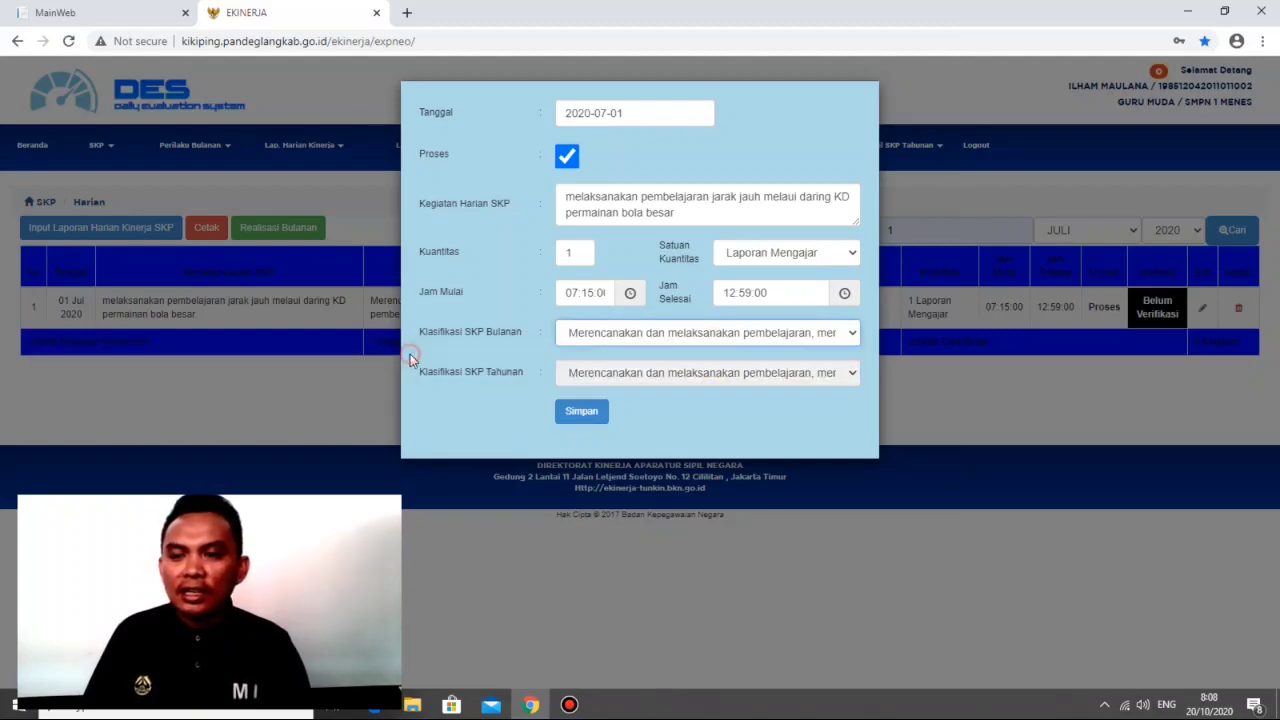
{"action": "left_click", "coordinate": [763, 332]}
{"action": "left_click", "coordinate": [715, 355]}
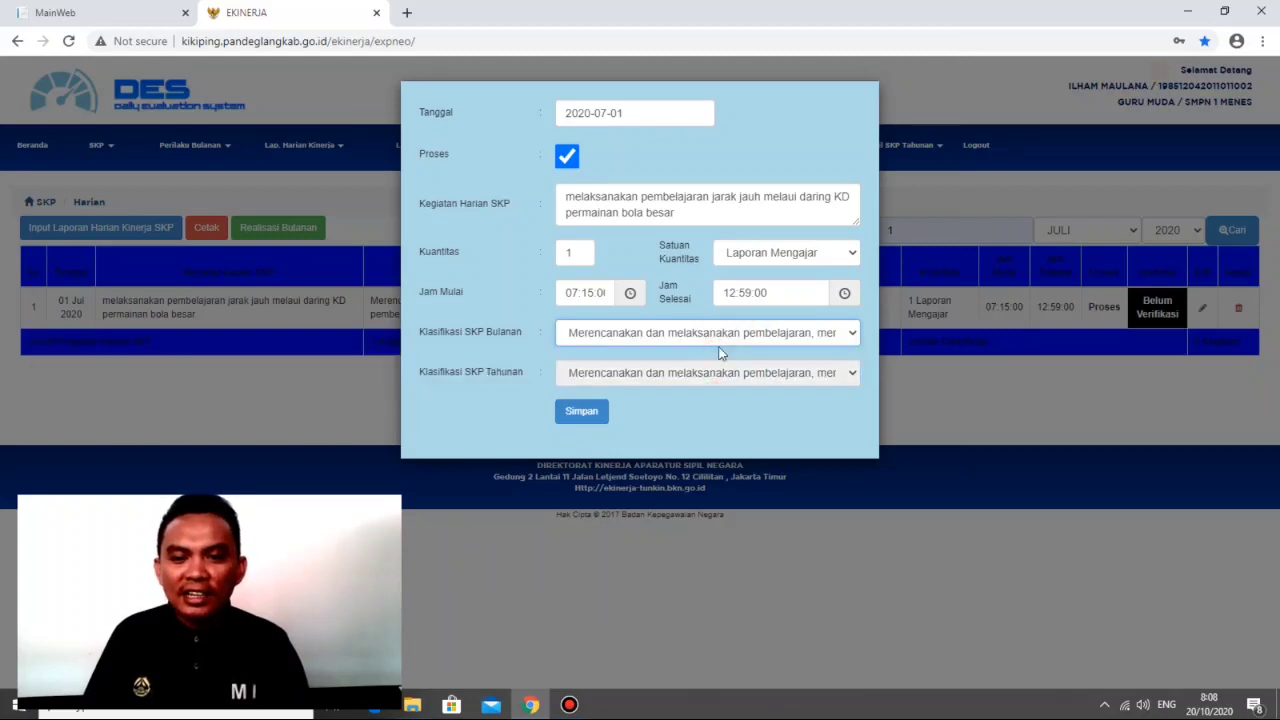
{"action": "left_click", "coordinate": [727, 336]}
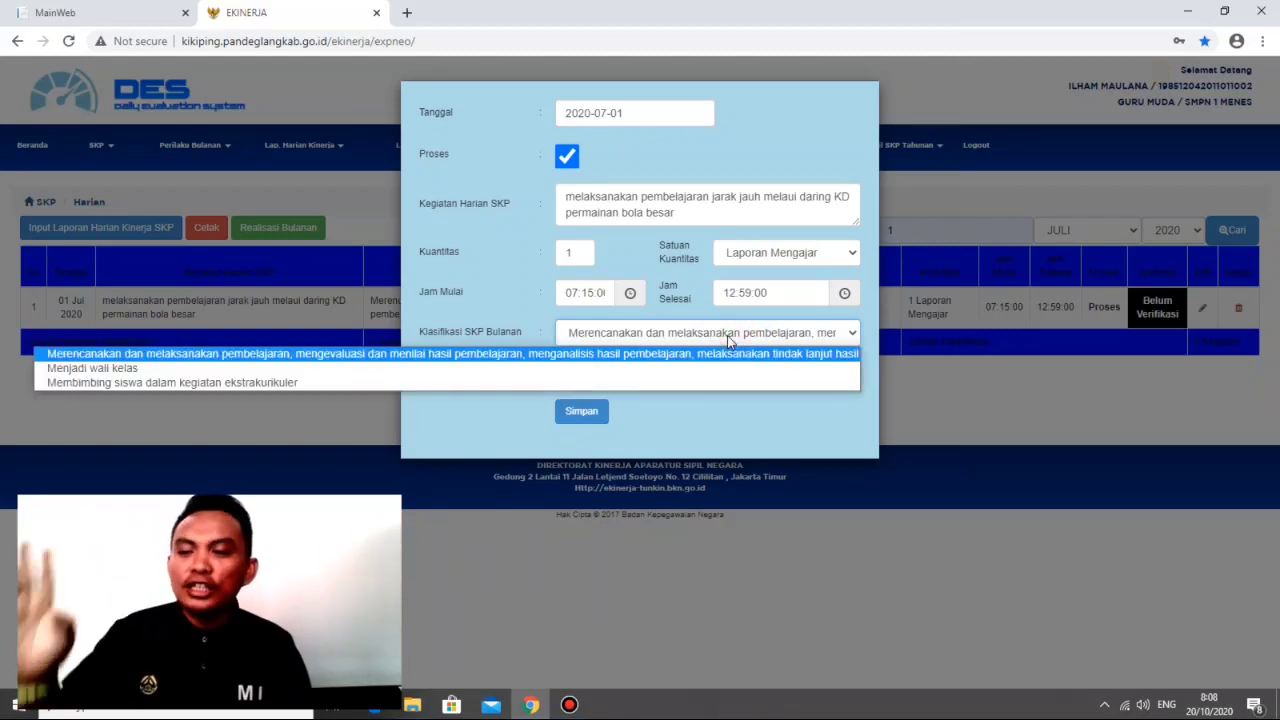
{"action": "left_click", "coordinate": [741, 356]}
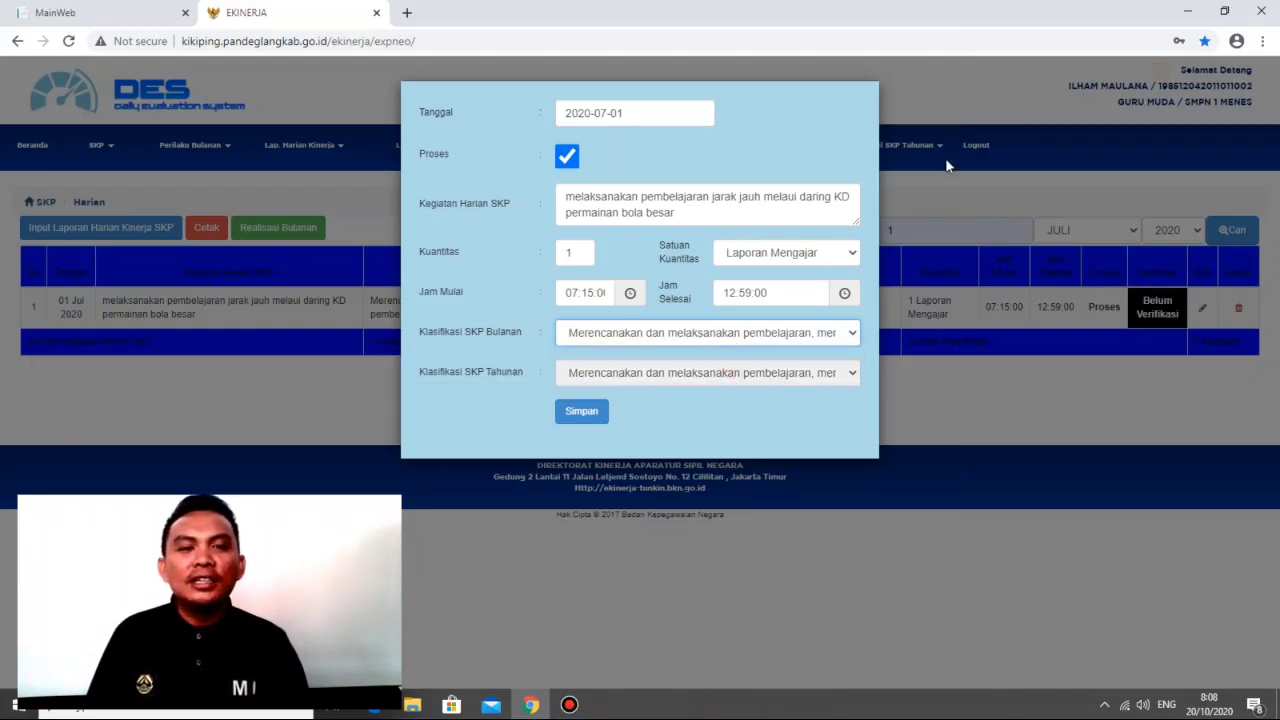
{"action": "left_click", "coordinate": [956, 56]}
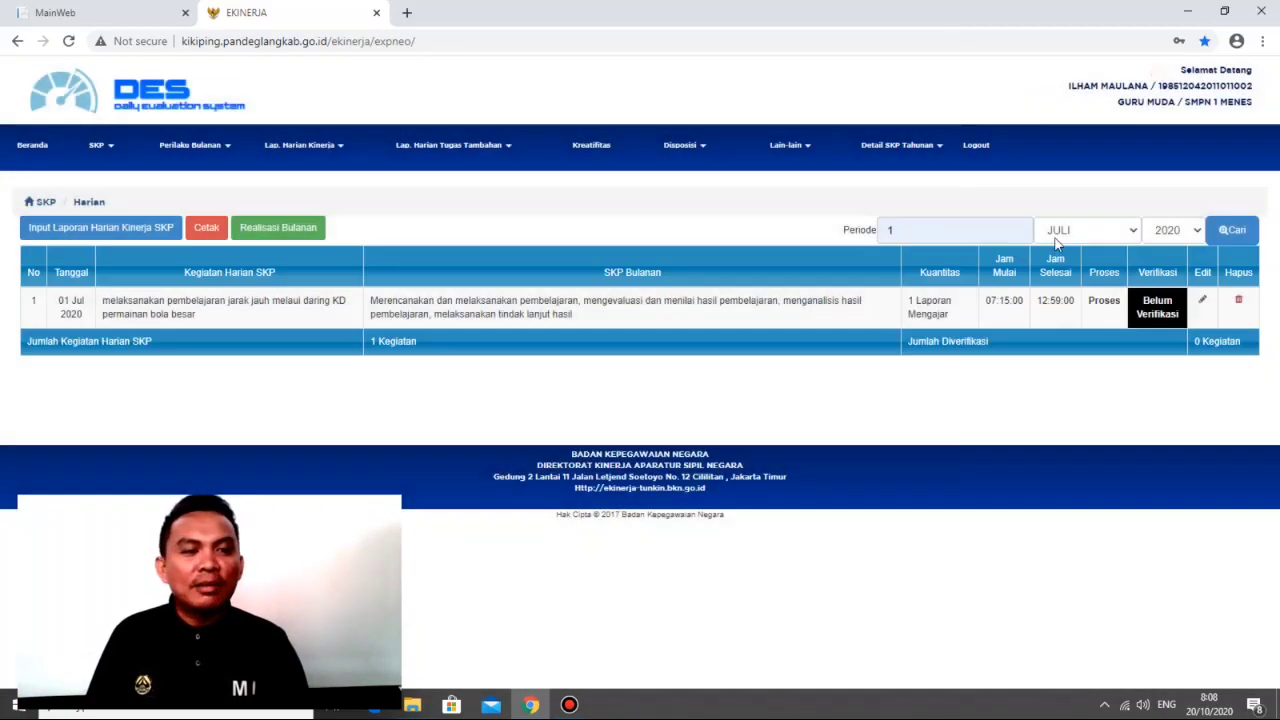
{"action": "left_click", "coordinate": [1203, 300]}
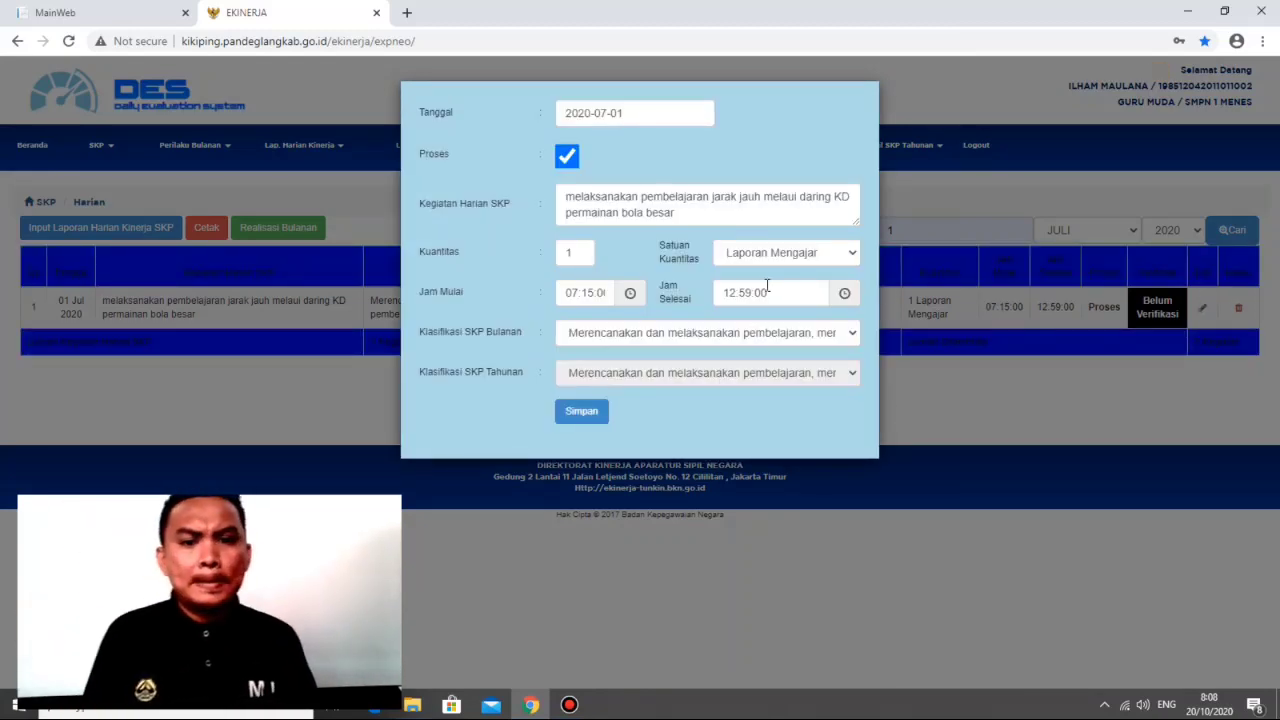
{"action": "left_click", "coordinate": [986, 386]}
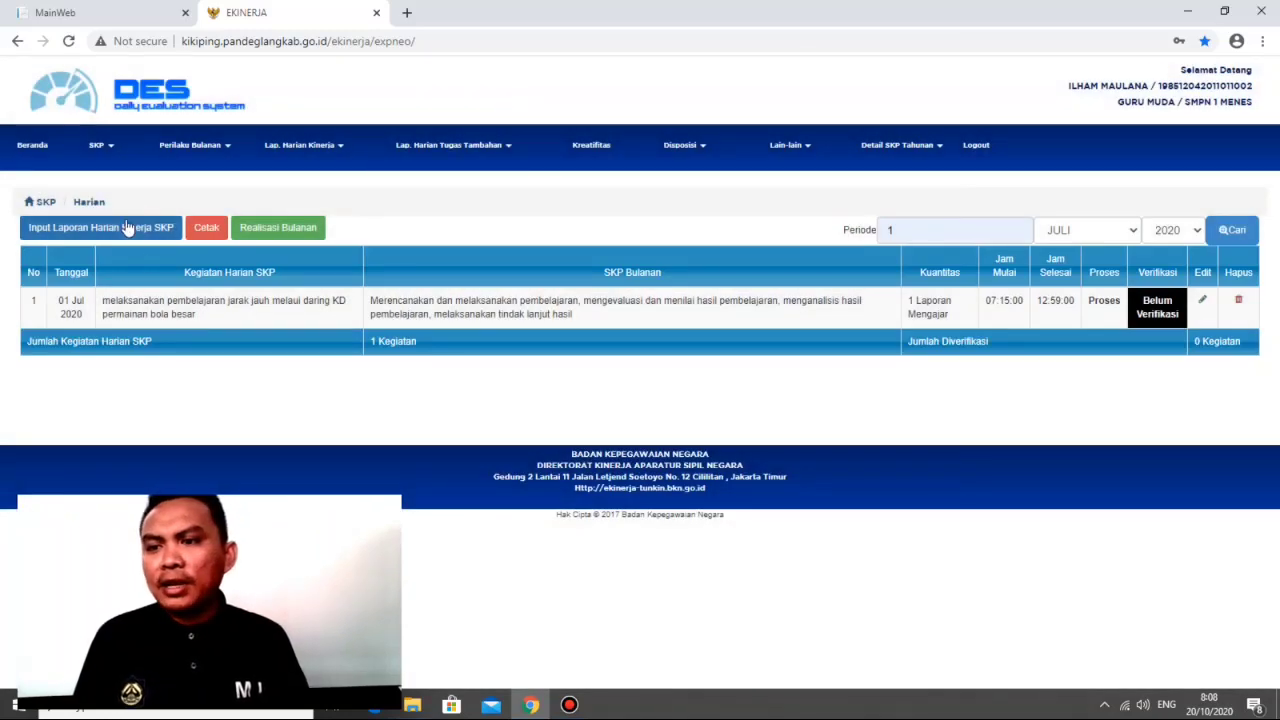
Step: Start a new daily SKP report dated 2020-07-02 and classify it under the monthly SKP "Menjadi wali kelas"
{"action": "left_click", "coordinate": [127, 228]}
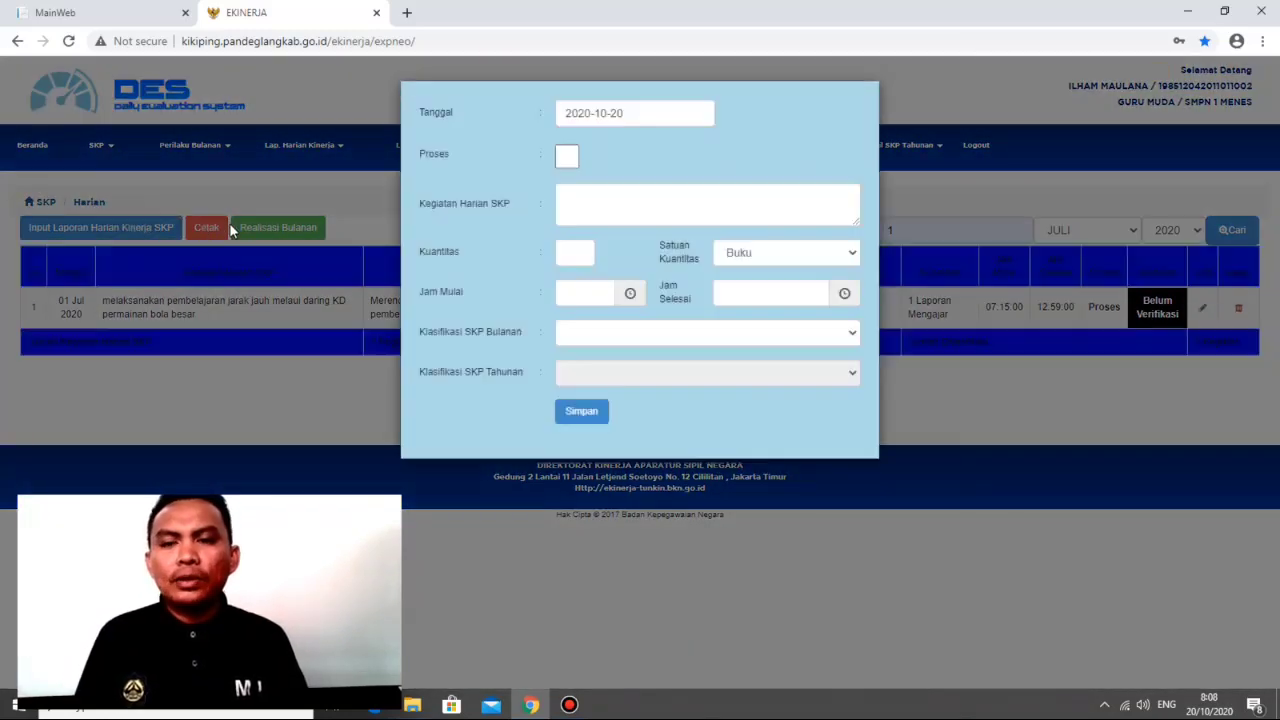
{"action": "left_click", "coordinate": [652, 108]}
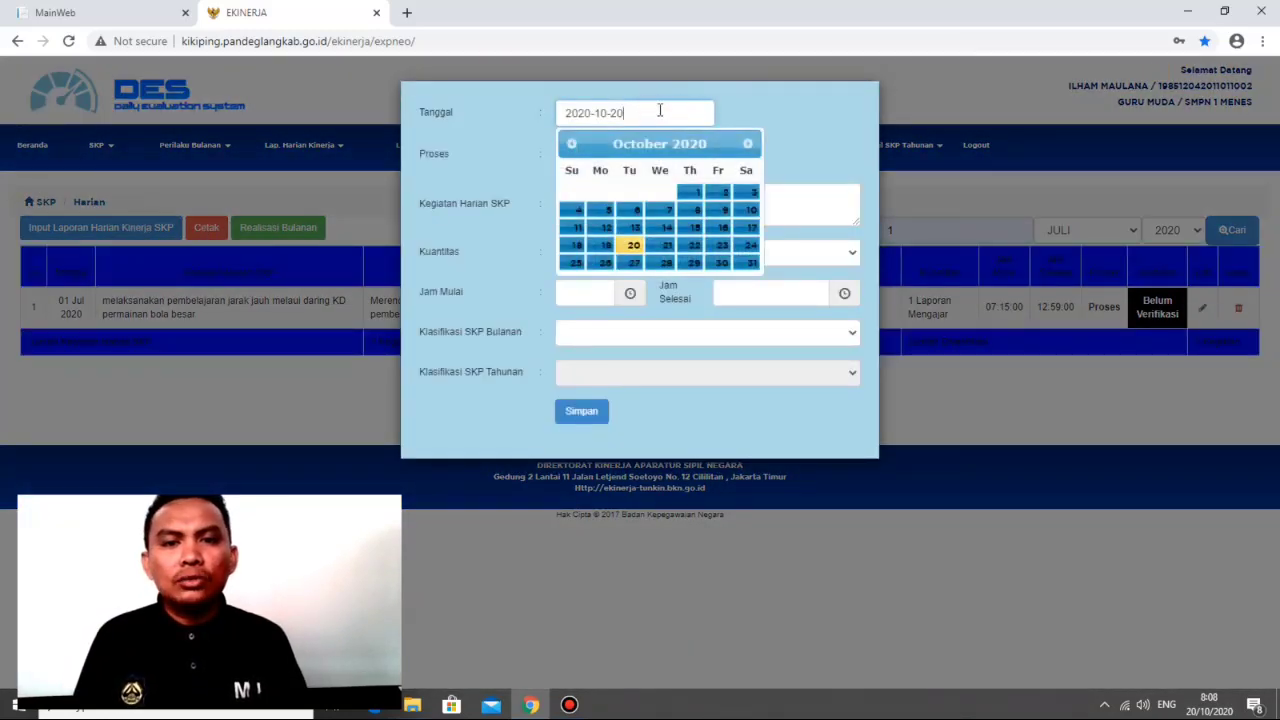
{"action": "left_click", "coordinate": [570, 145]}
{"action": "left_click", "coordinate": [570, 145]}
{"action": "left_click", "coordinate": [570, 145]}
{"action": "left_click", "coordinate": [570, 145]}
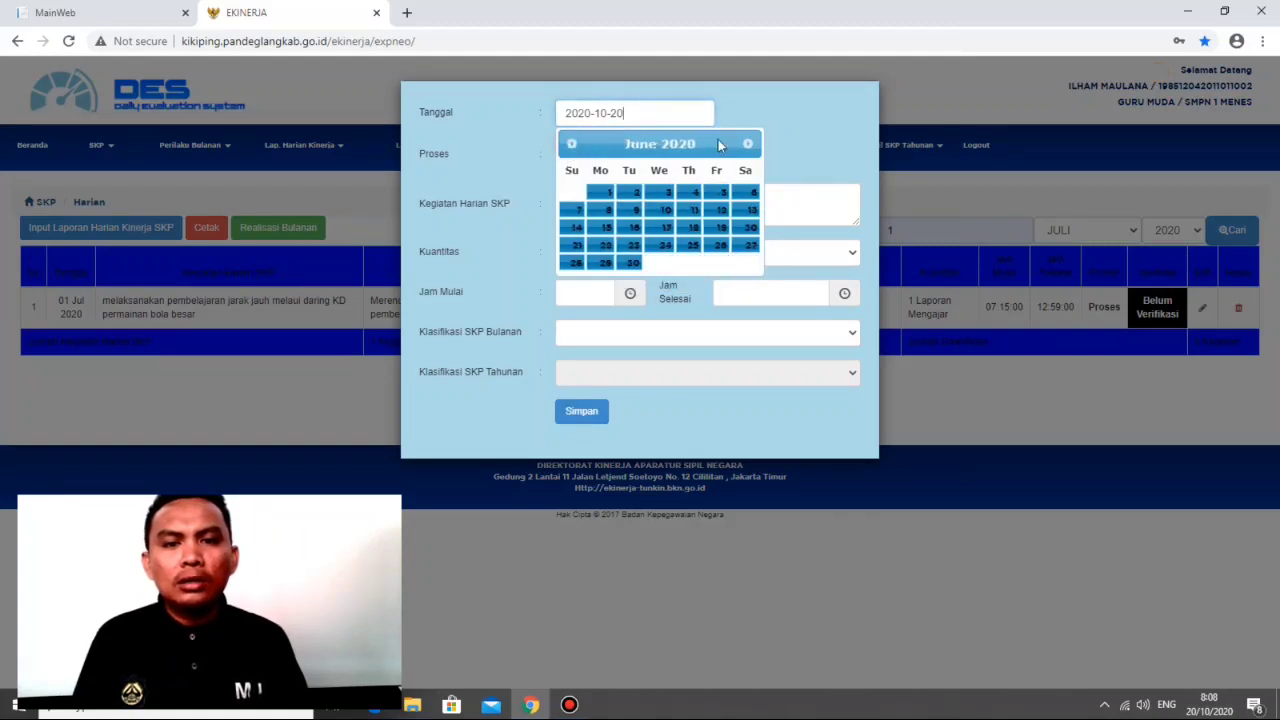
{"action": "left_click", "coordinate": [748, 145]}
{"action": "left_click", "coordinate": [689, 192]}
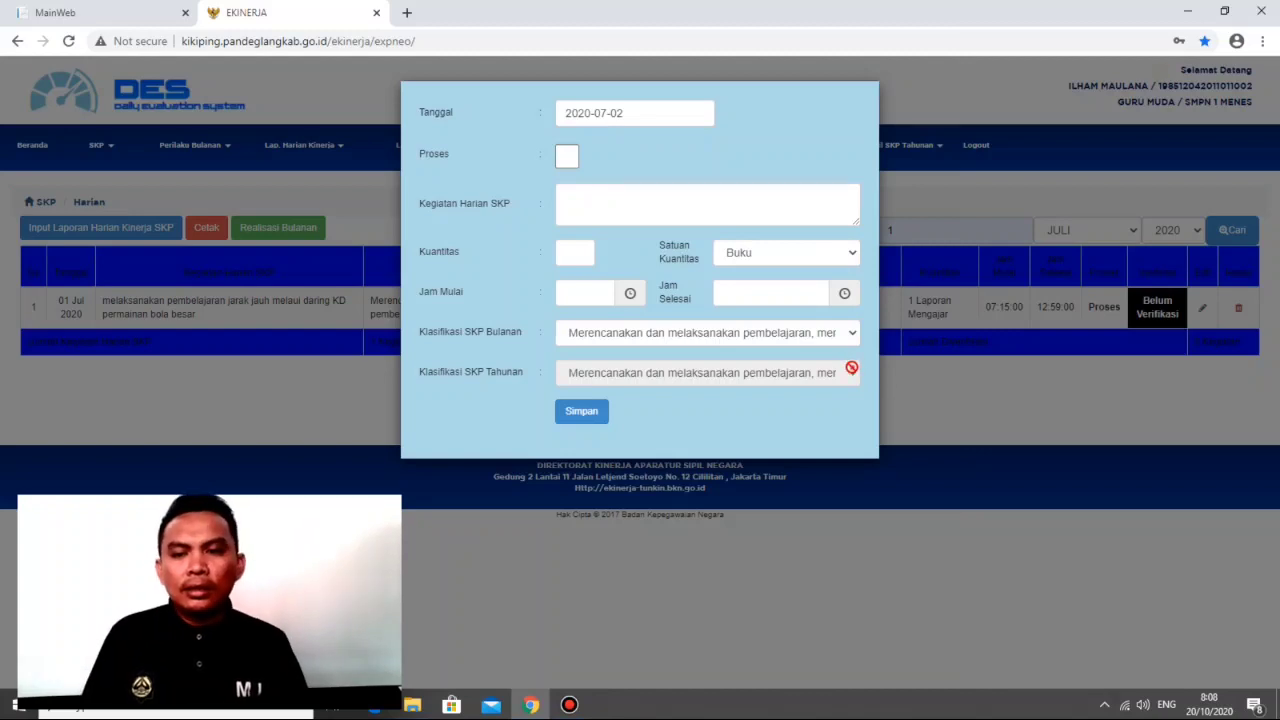
{"action": "left_click", "coordinate": [826, 332]}
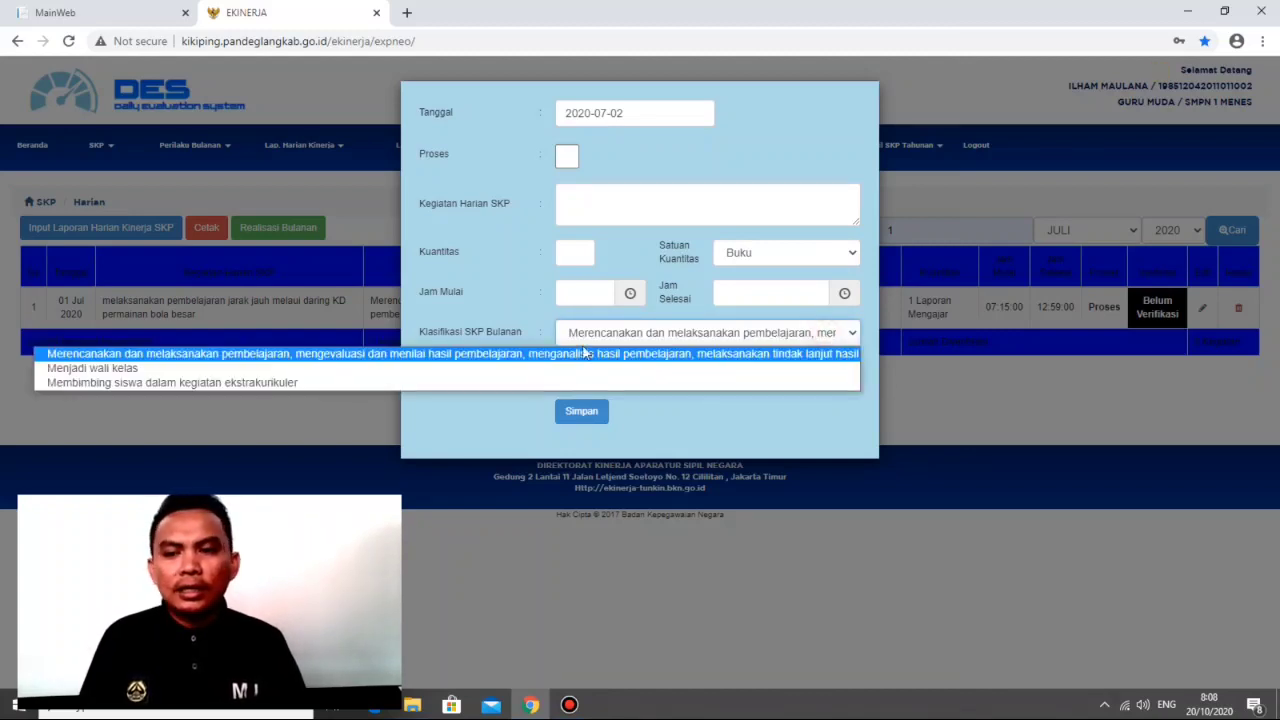
{"action": "left_click", "coordinate": [119, 367]}
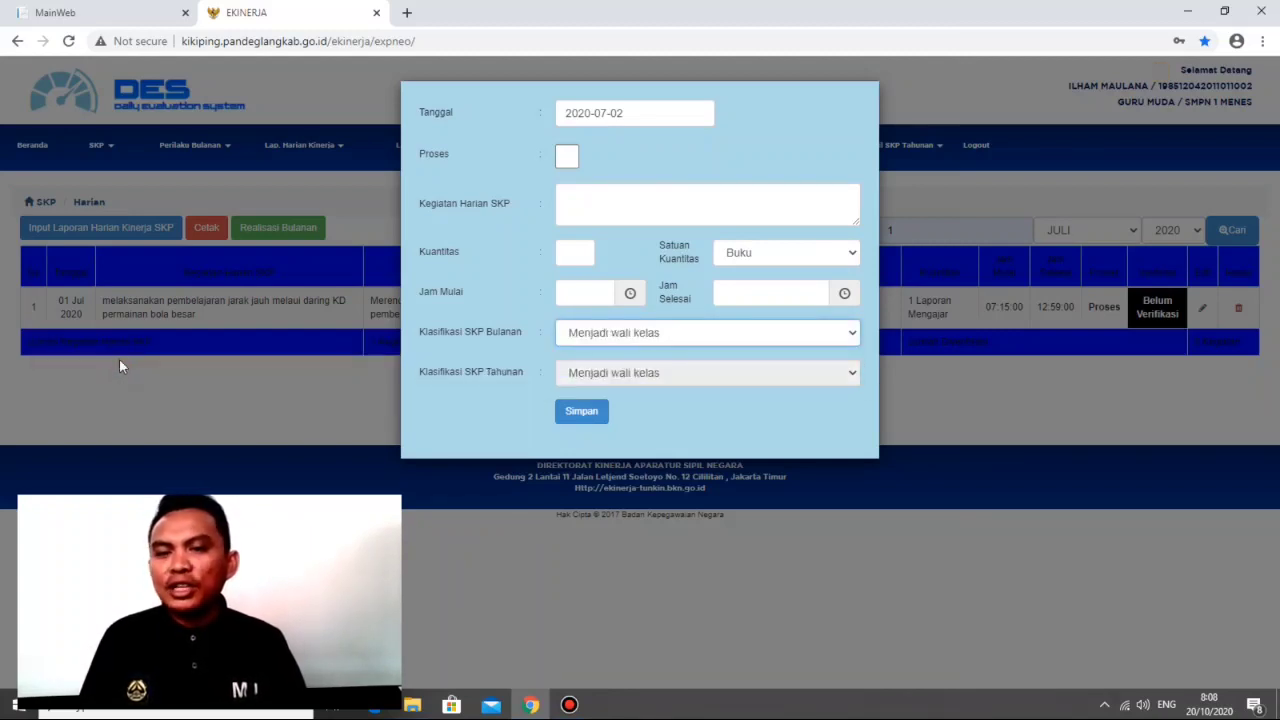
Step: Enter "home visit ke rumah siswa" as the daily SKP activity (Kegiatan Harian SKP)
{"action": "left_click", "coordinate": [632, 203]}
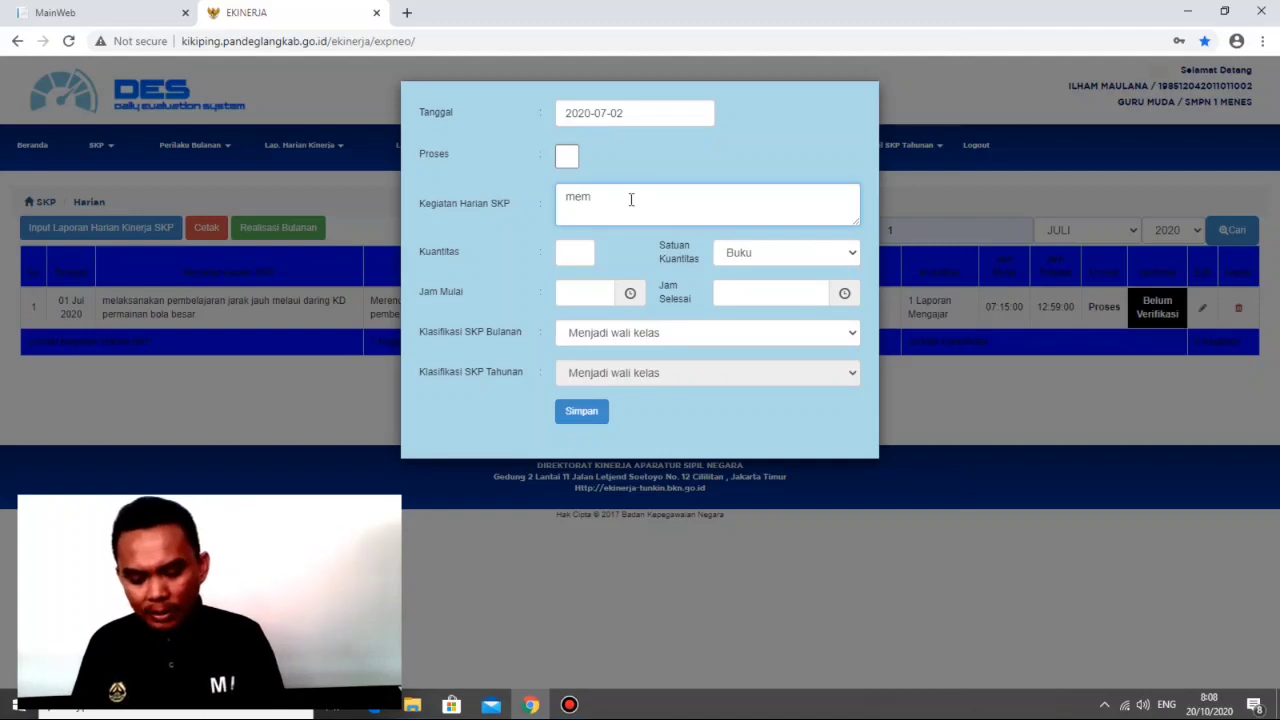
{"action": "type", "text": "membing siswa"}
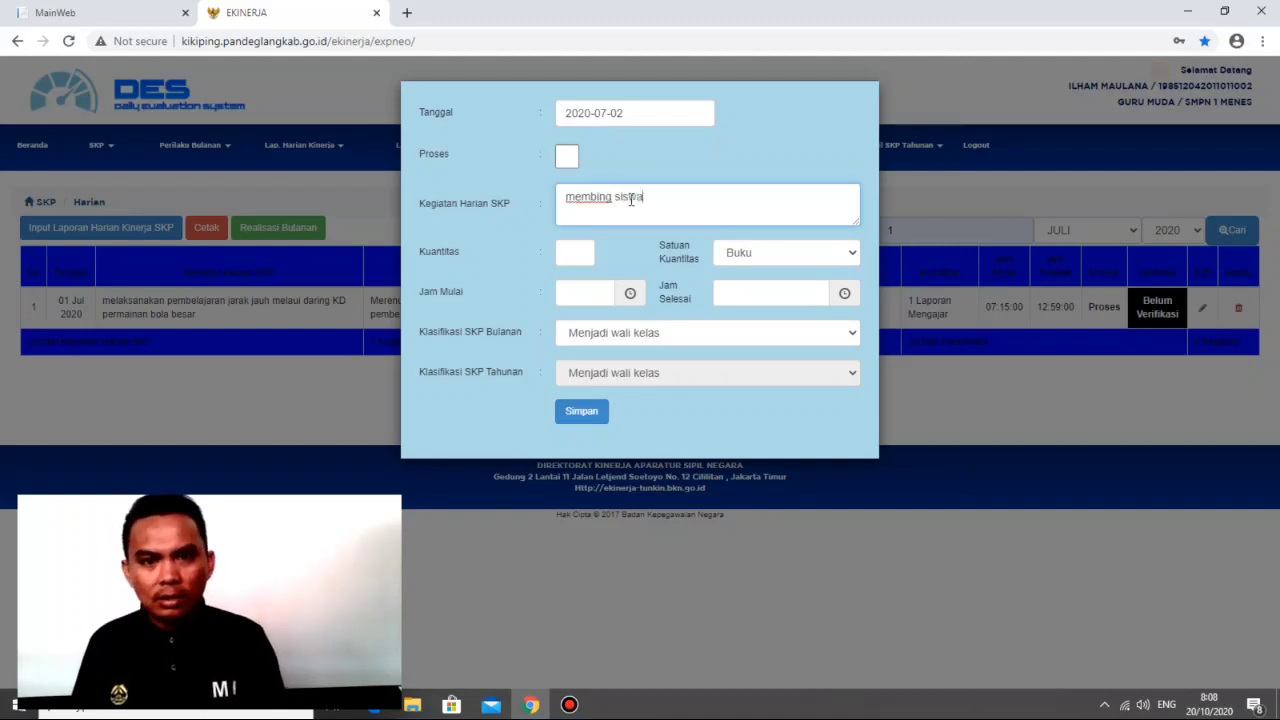
{"action": "key", "text": "BackSpace"}
{"action": "key", "text": "BackSpace"}
{"action": "key", "text": "BackSpace"}
{"action": "key", "text": "BackSpace"}
{"action": "key", "text": "BackSpace"}
{"action": "key", "text": "BackSpace"}
{"action": "key", "text": "BackSpace"}
{"action": "key", "text": "BackSpace"}
{"action": "key", "text": "BackSpace"}
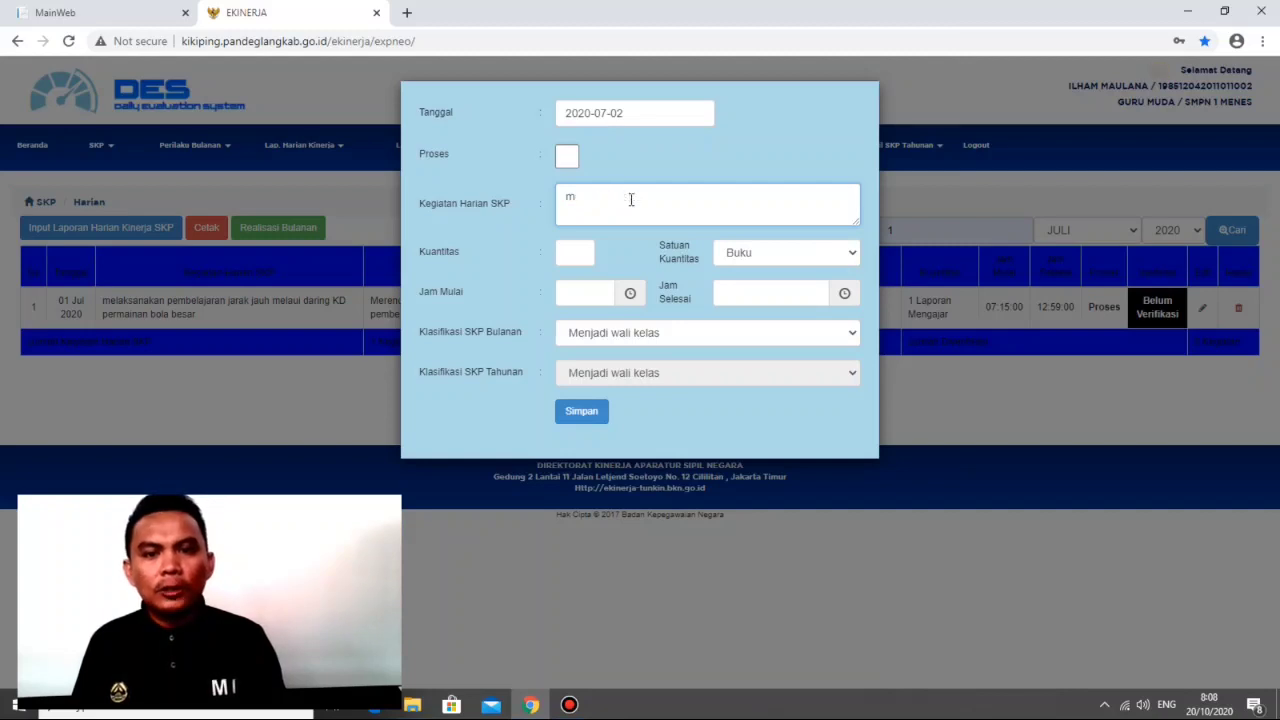
{"action": "type", "text": "home visit"}
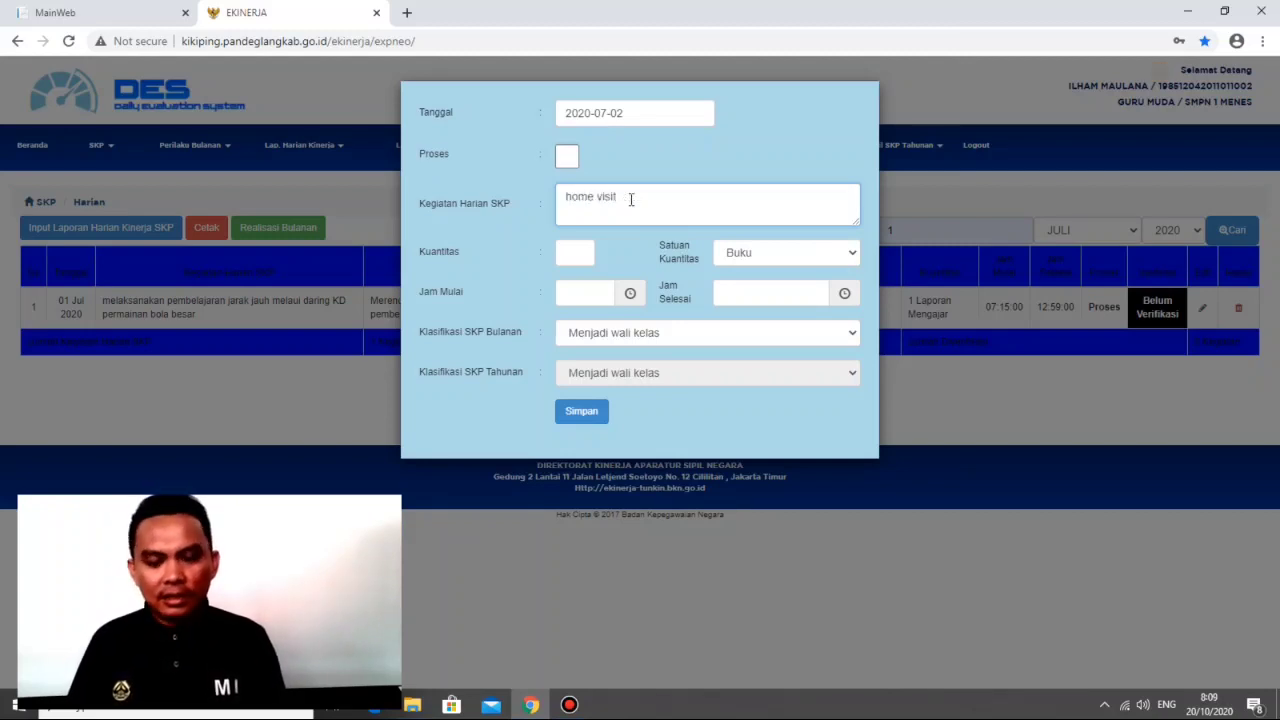
{"action": "type", "text": " ke rumah "}
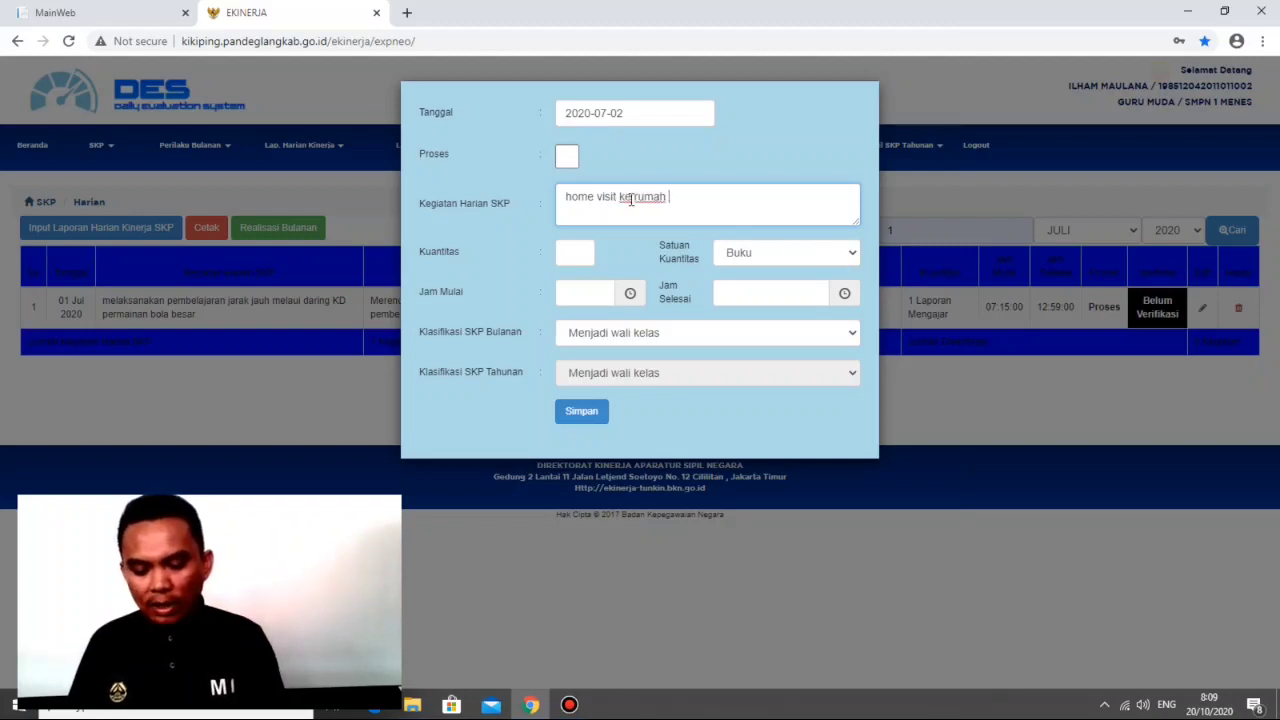
{"action": "type", "text": "siswa"}
{"action": "left_click", "coordinate": [631, 197]}
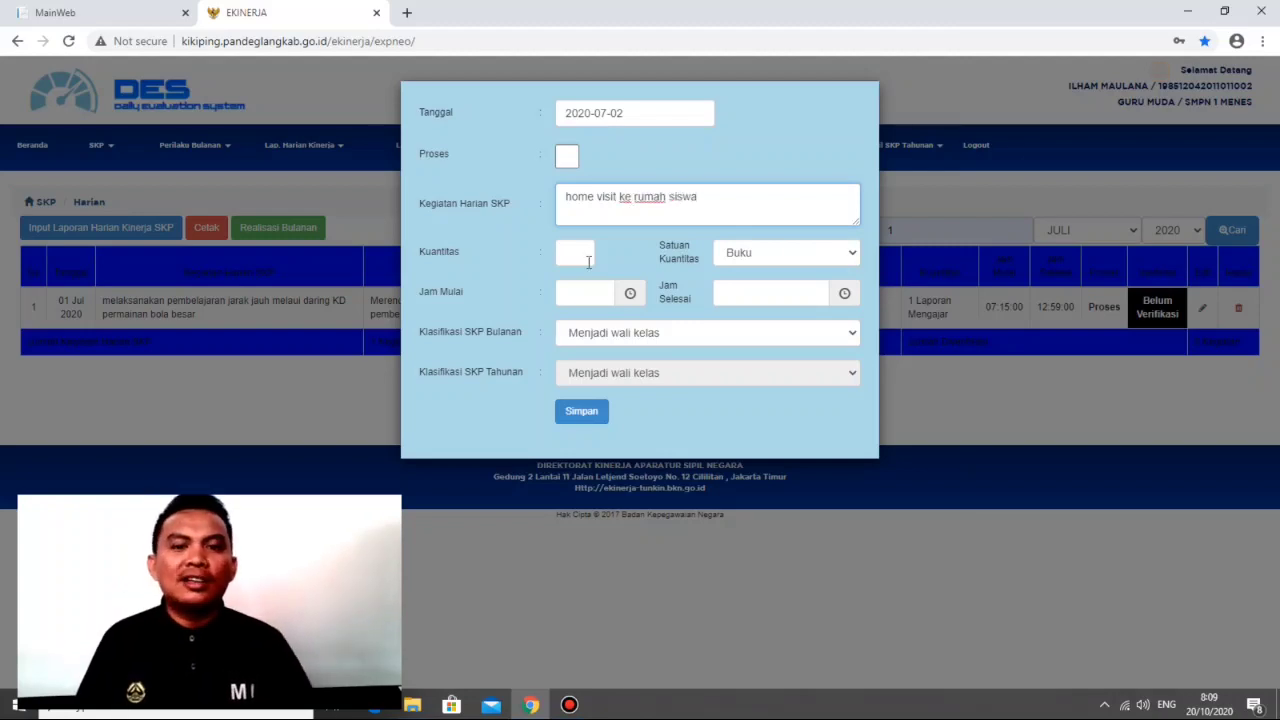
Step: Set the home visit report's quantity (Kuantitas) to 1 with the unit "Laporan Hasil Kegiatan"
{"action": "left_click", "coordinate": [588, 262]}
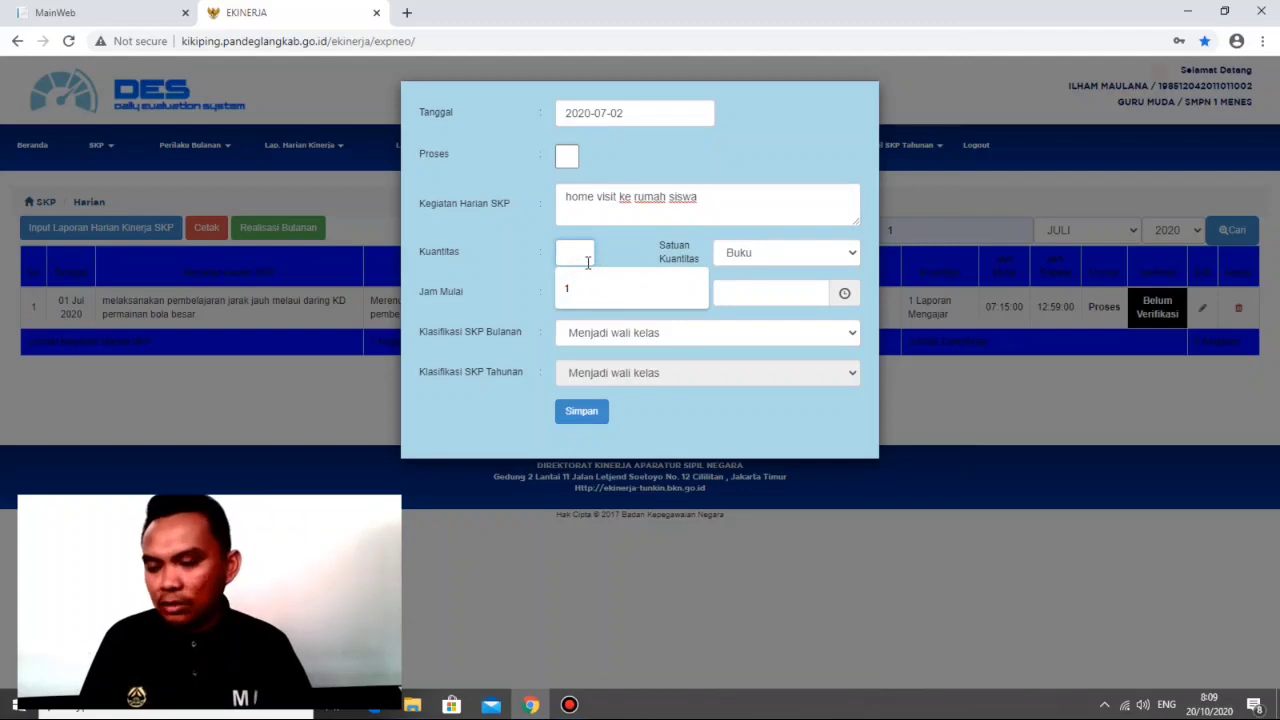
{"action": "type", "text": "1"}
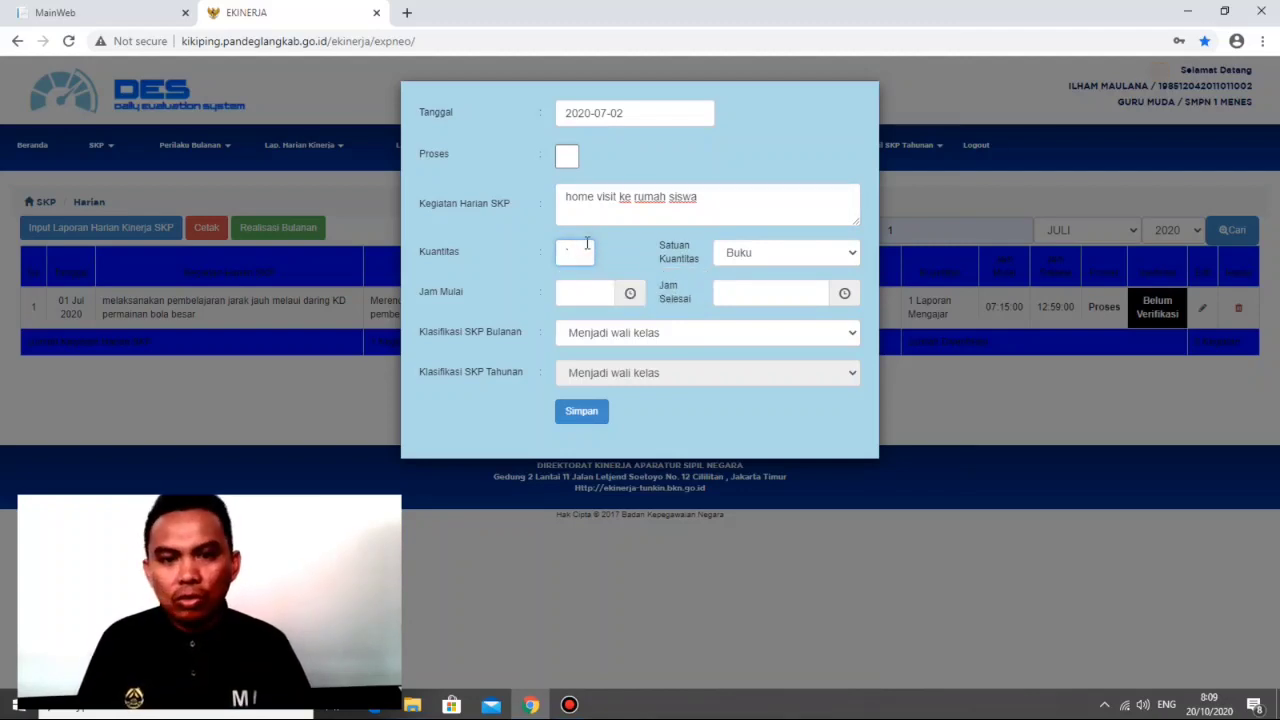
{"action": "type", "text": "1"}
{"action": "left_click", "coordinate": [784, 256]}
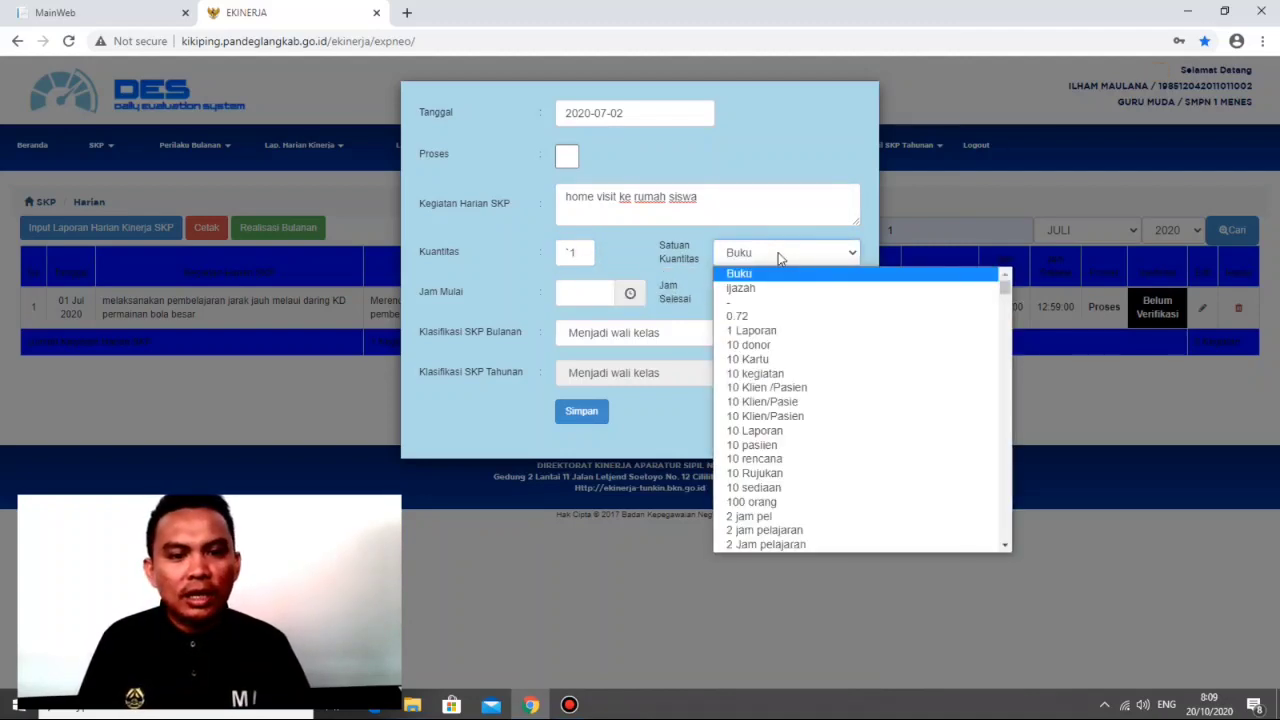
{"action": "scroll", "coordinate": [781, 335], "scroll_direction": "down", "scroll_amount": 15}
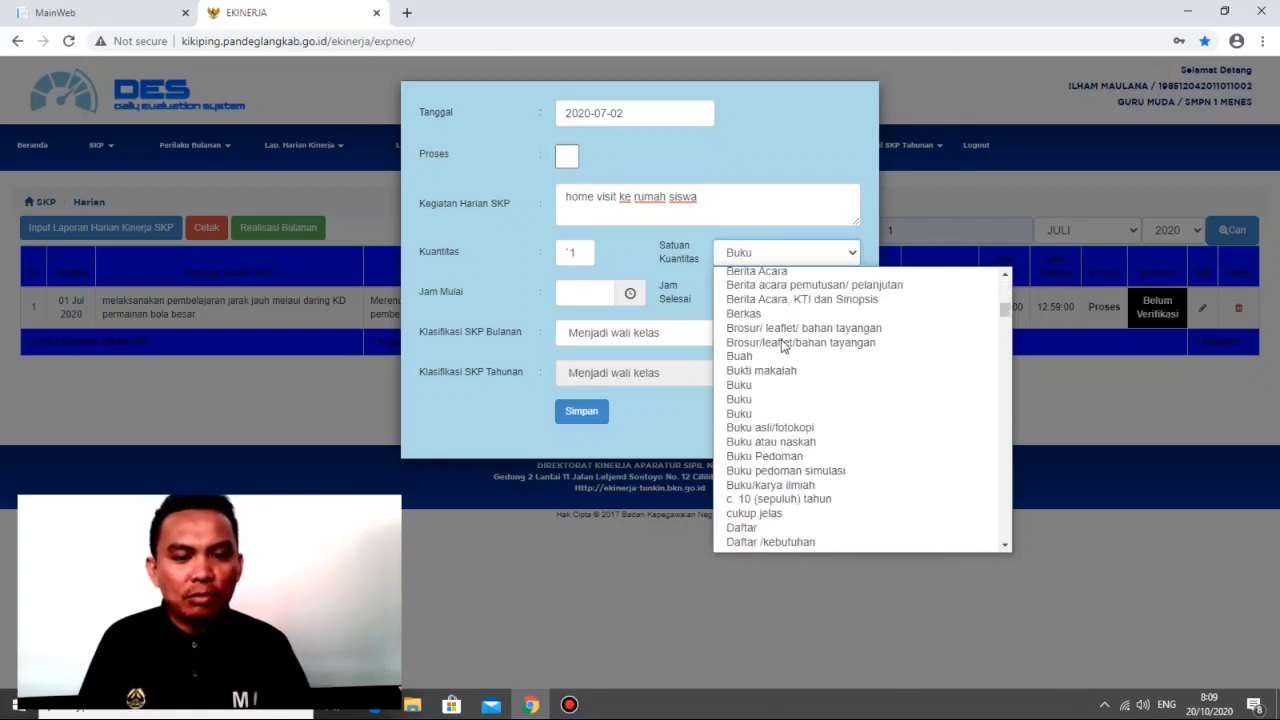
{"action": "scroll", "coordinate": [783, 344], "scroll_direction": "down", "scroll_amount": 12}
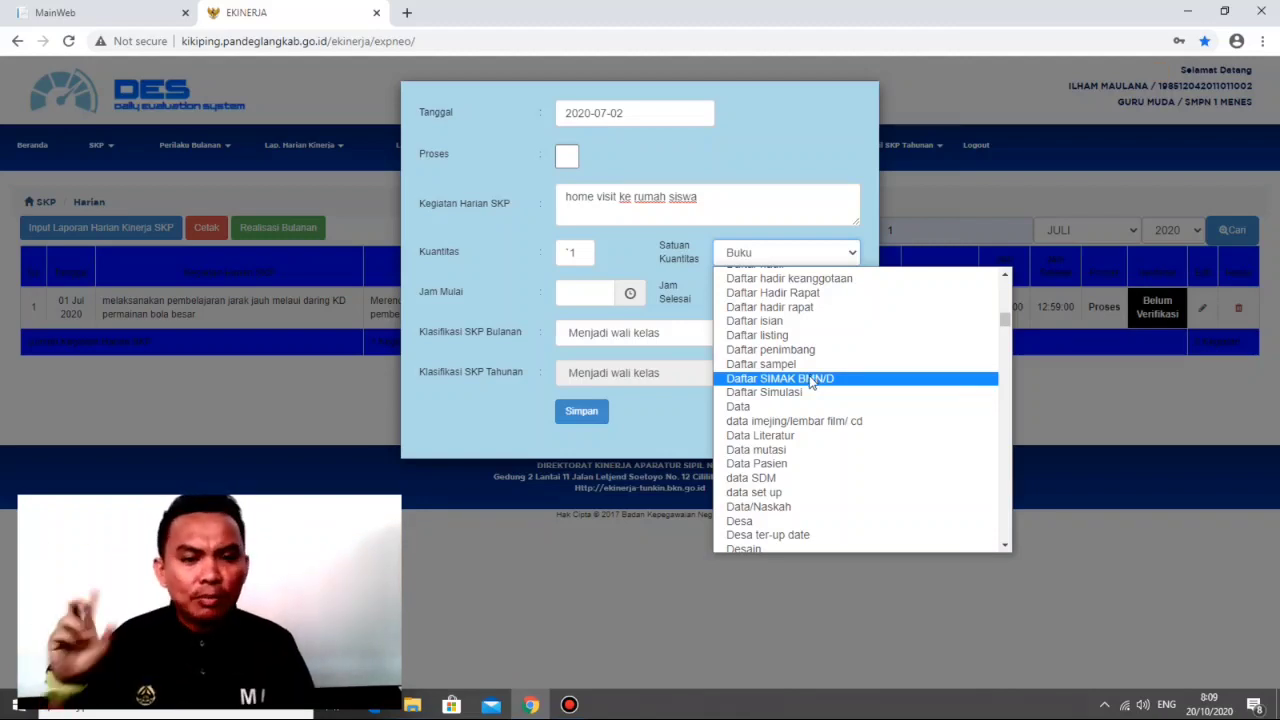
{"action": "scroll", "coordinate": [811, 383], "scroll_direction": "down", "scroll_amount": 15}
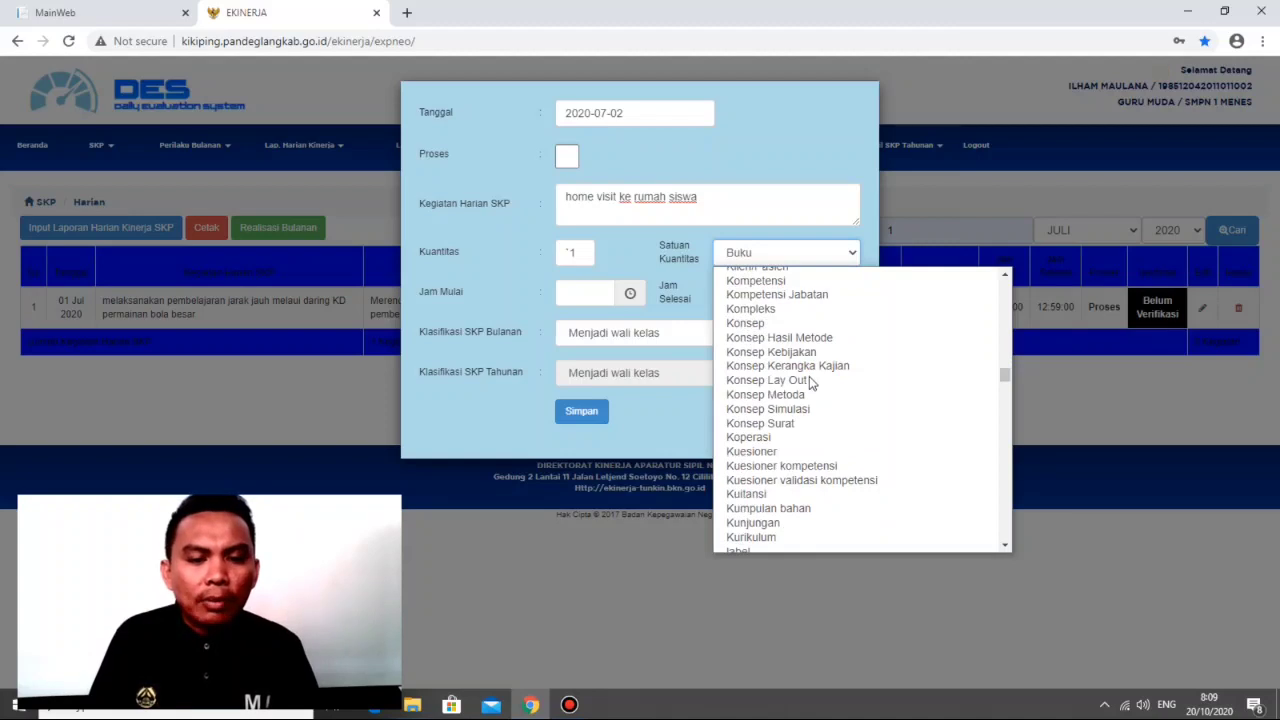
{"action": "scroll", "coordinate": [809, 376], "scroll_direction": "down", "scroll_amount": 5}
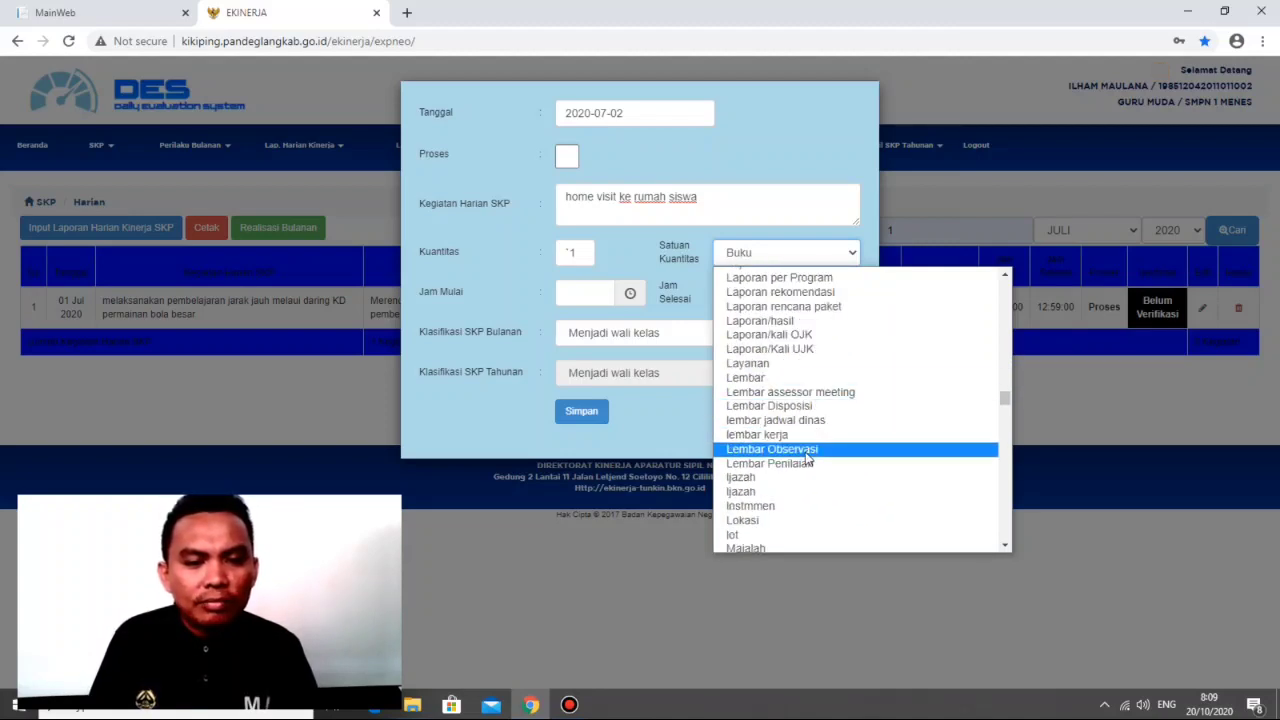
{"action": "scroll", "coordinate": [808, 458], "scroll_direction": "down", "scroll_amount": 3}
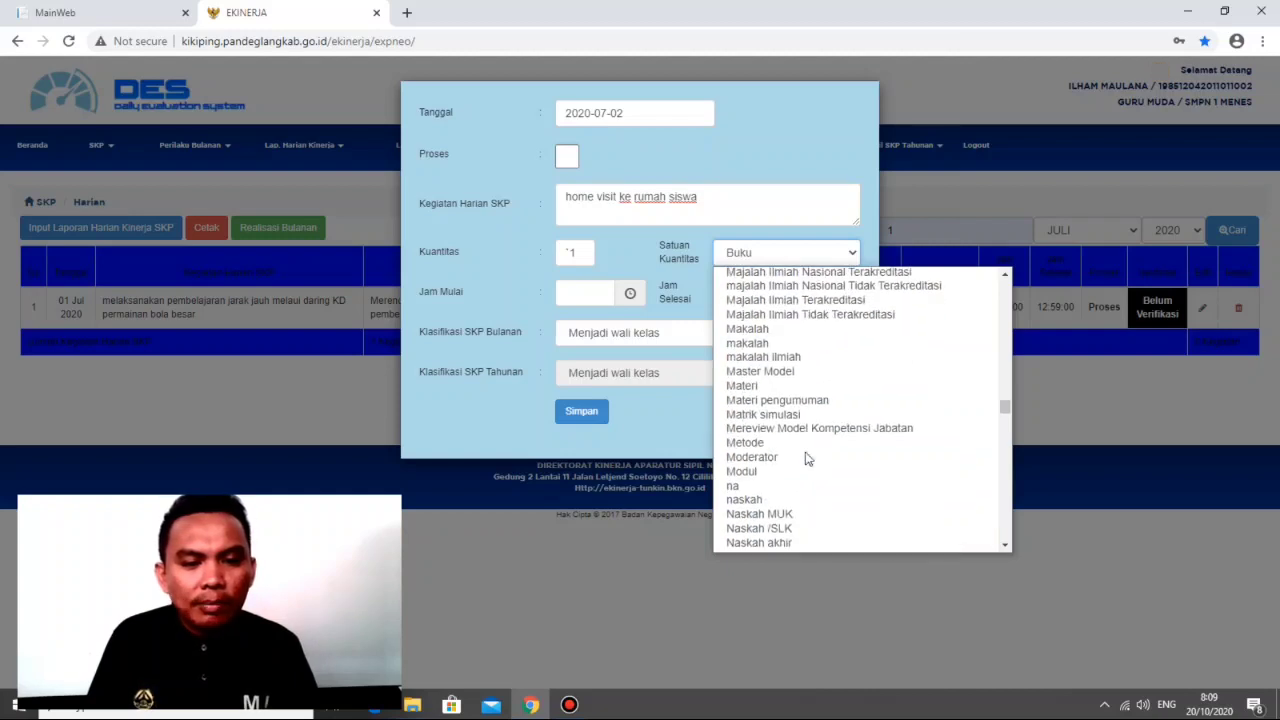
{"action": "scroll", "coordinate": [808, 458], "scroll_direction": "up", "scroll_amount": 6}
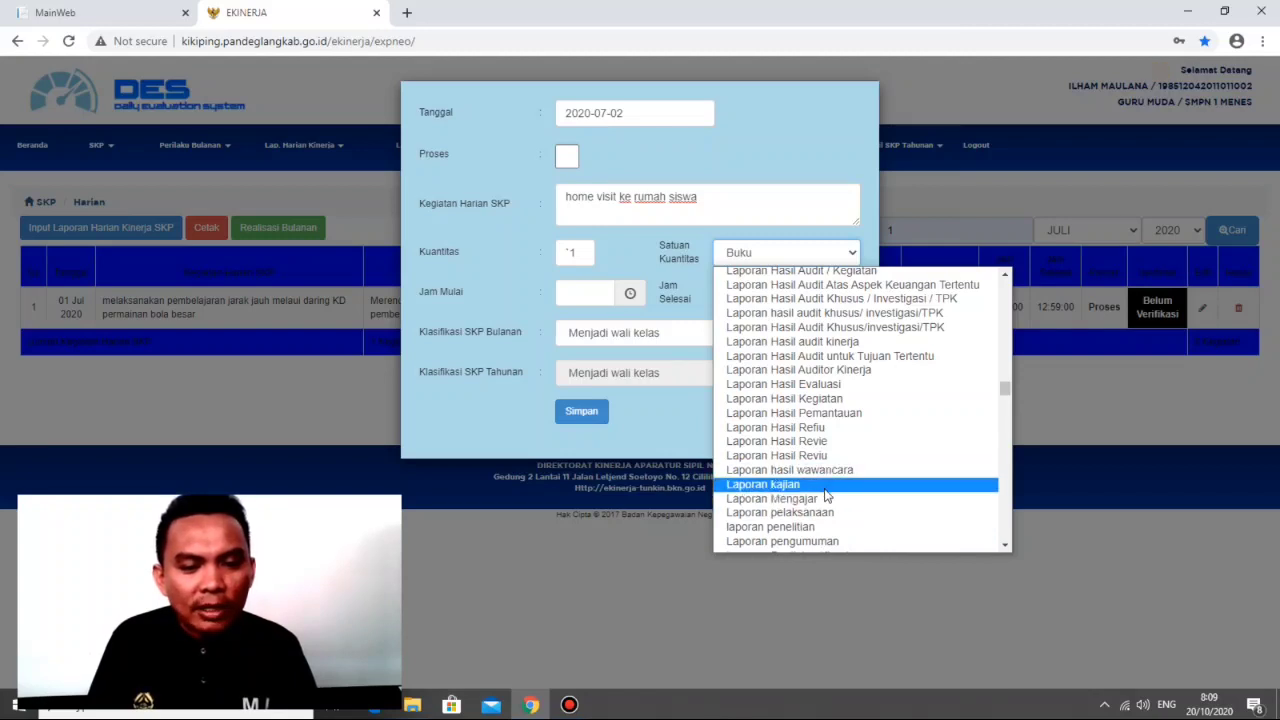
{"action": "scroll", "coordinate": [822, 492], "scroll_direction": "down", "scroll_amount": 2}
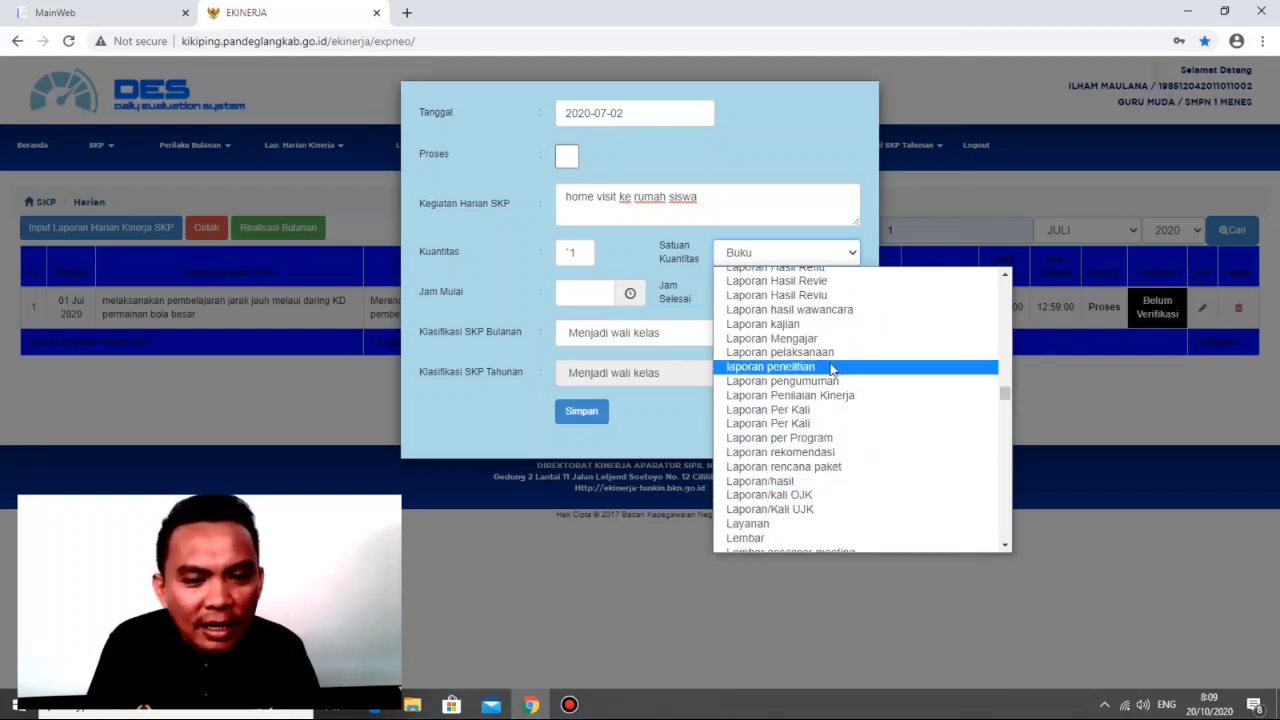
{"action": "scroll", "coordinate": [830, 375], "scroll_direction": "up", "scroll_amount": 3}
{"action": "scroll", "coordinate": [829, 388], "scroll_direction": "up", "scroll_amount": 3}
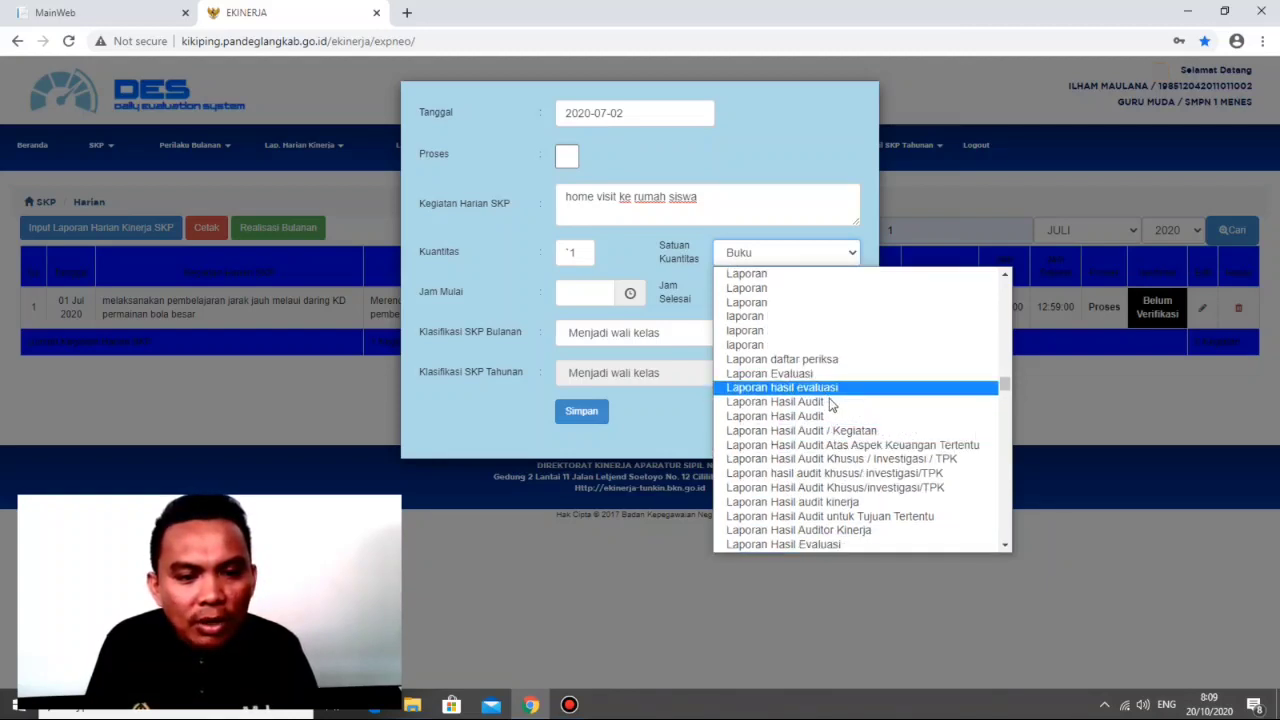
{"action": "scroll", "coordinate": [837, 445], "scroll_direction": "down", "scroll_amount": 3}
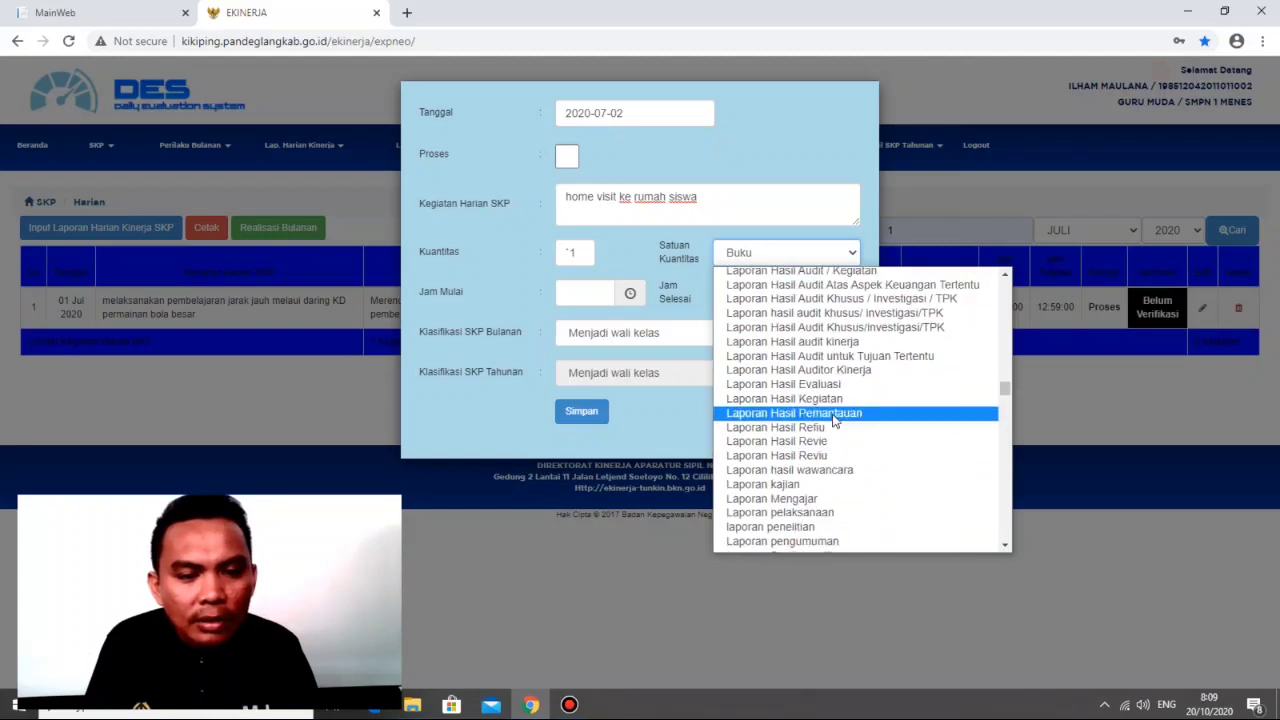
{"action": "left_click", "coordinate": [835, 399]}
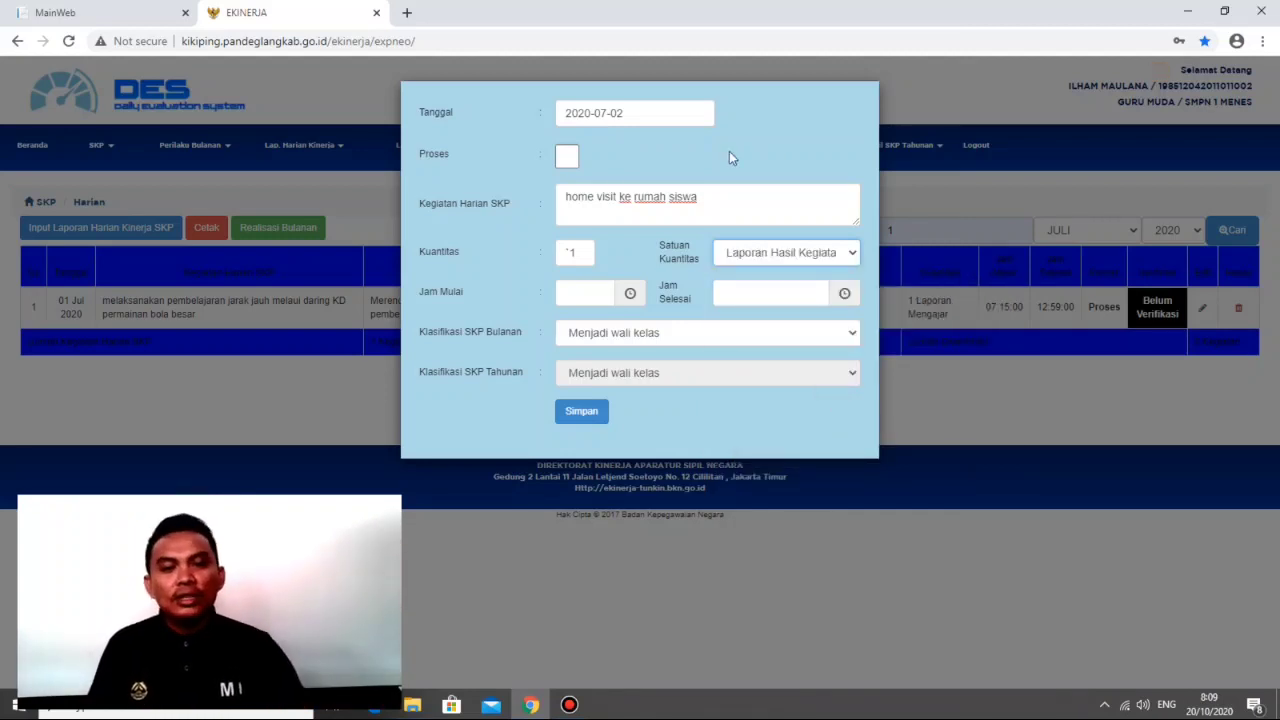
Step: Set the home visit report's start time to 07:15 and end time to 12:00, and save the report
{"action": "left_click", "coordinate": [568, 294]}
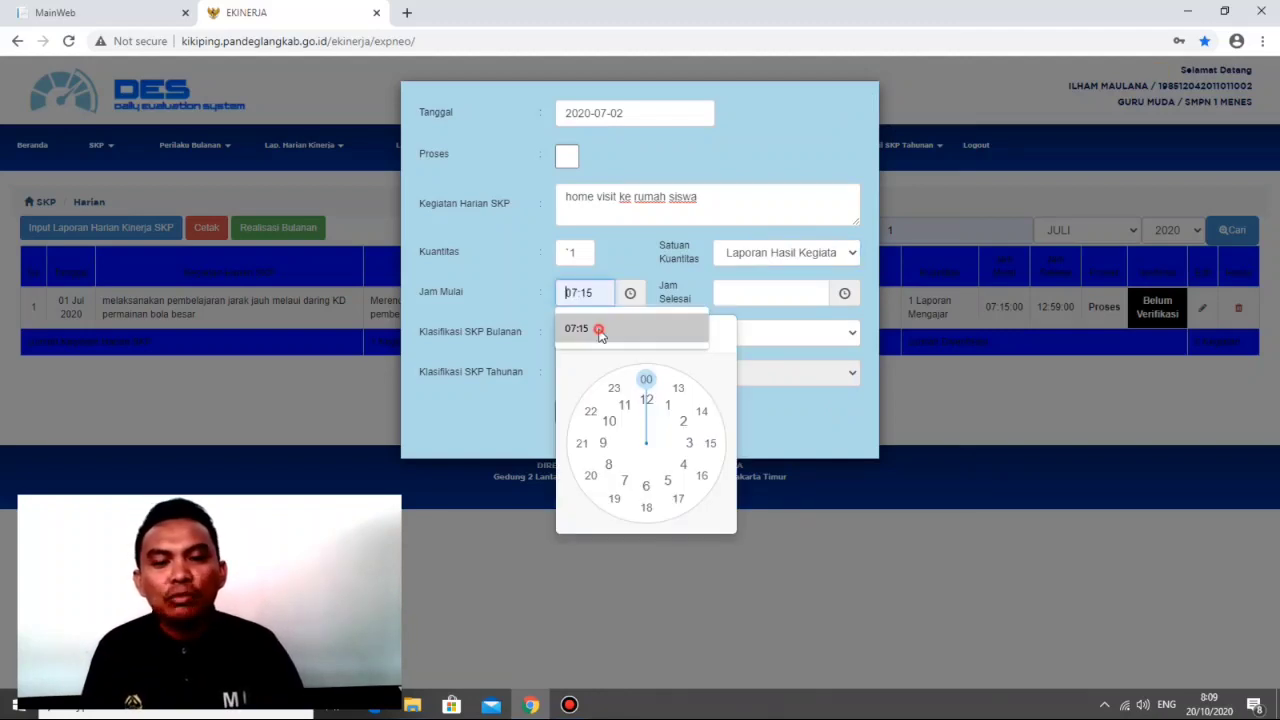
{"action": "left_click", "coordinate": [594, 330]}
{"action": "left_click", "coordinate": [792, 294]}
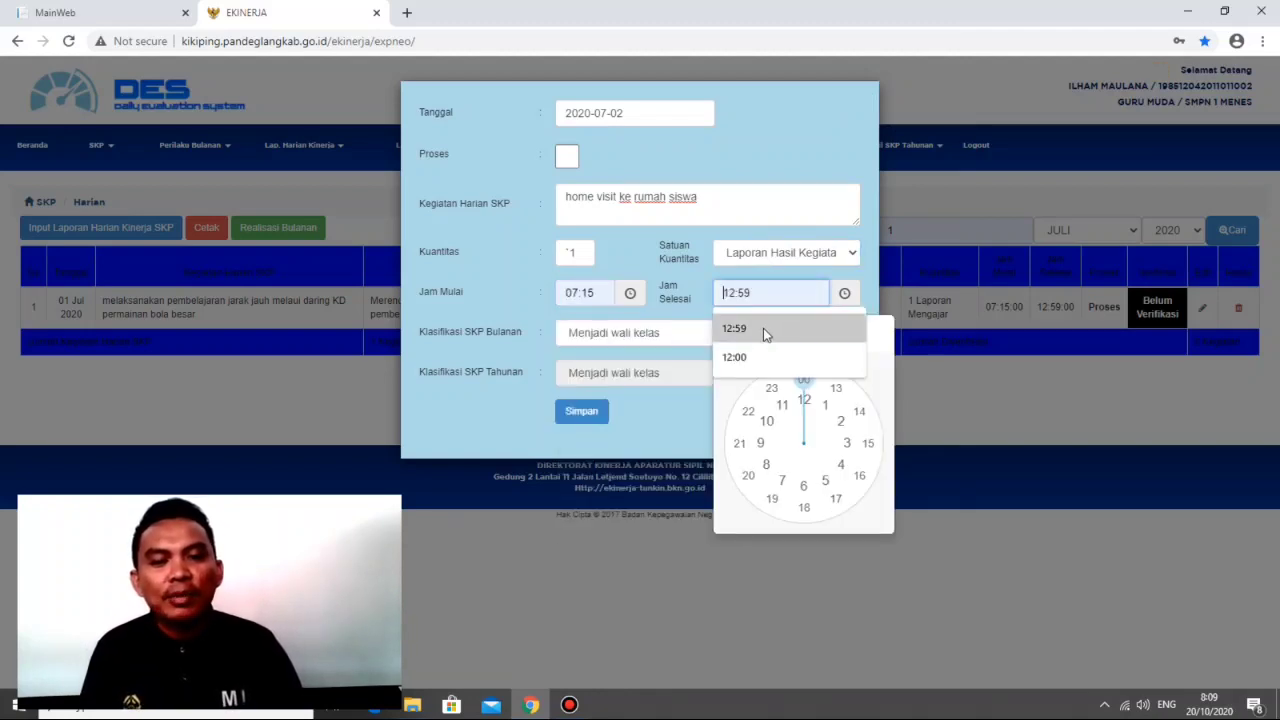
{"action": "left_click", "coordinate": [752, 357]}
{"action": "left_click", "coordinate": [674, 398]}
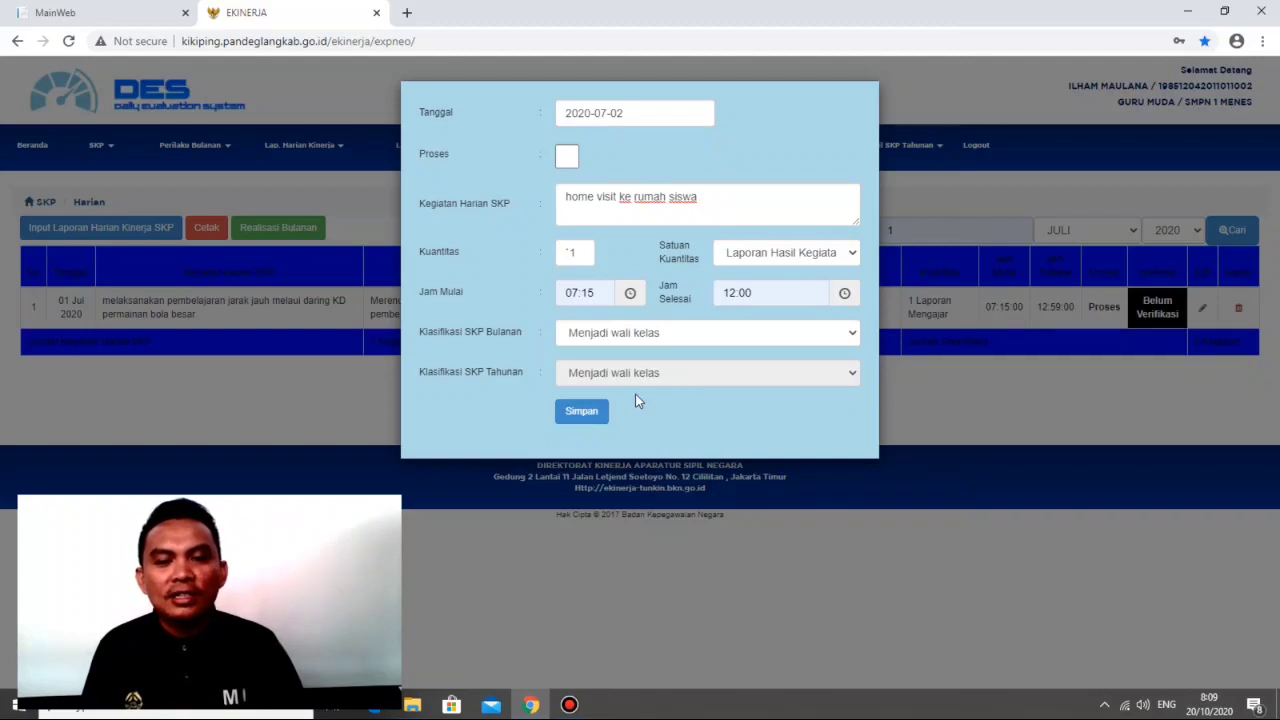
{"action": "left_click", "coordinate": [575, 418]}
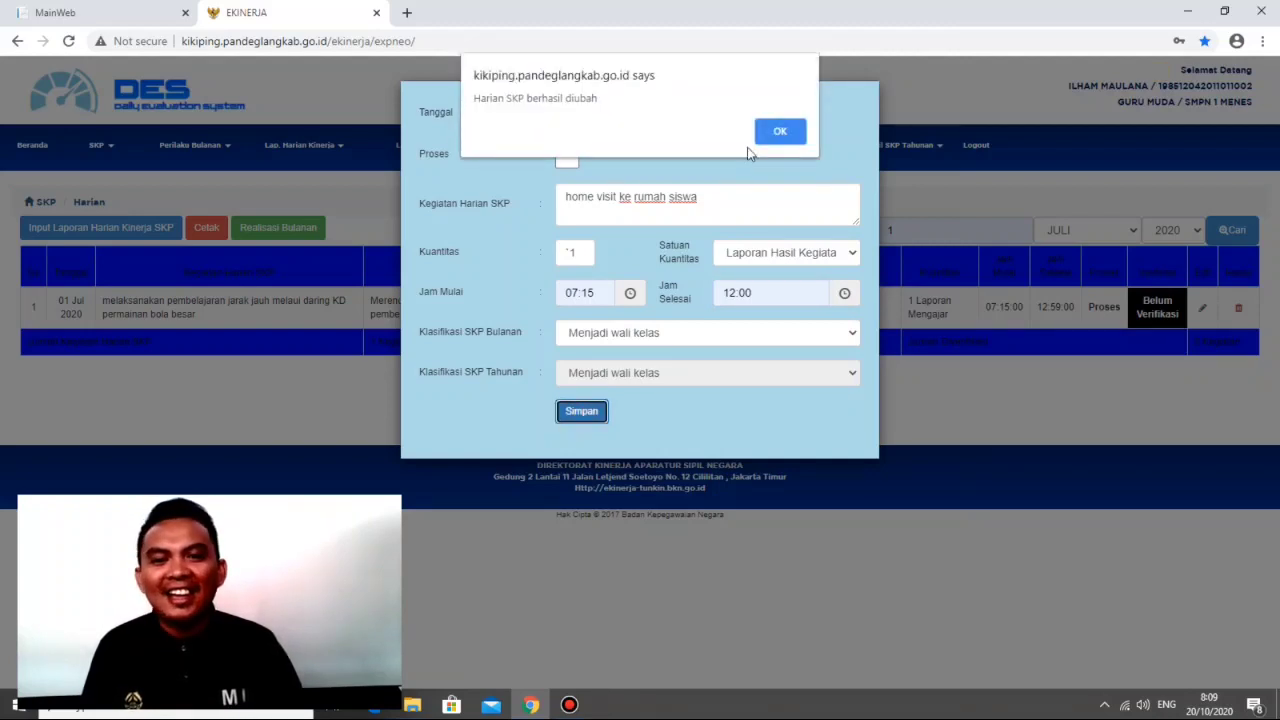
{"action": "left_click", "coordinate": [774, 128]}
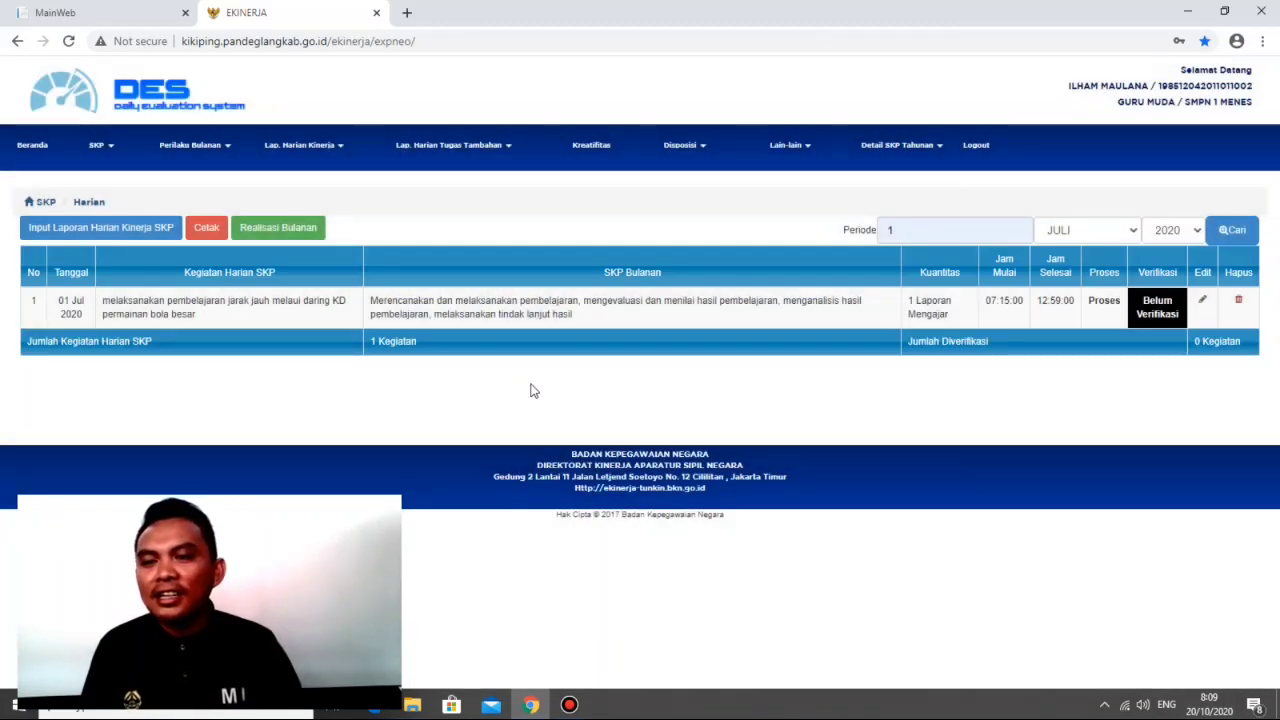